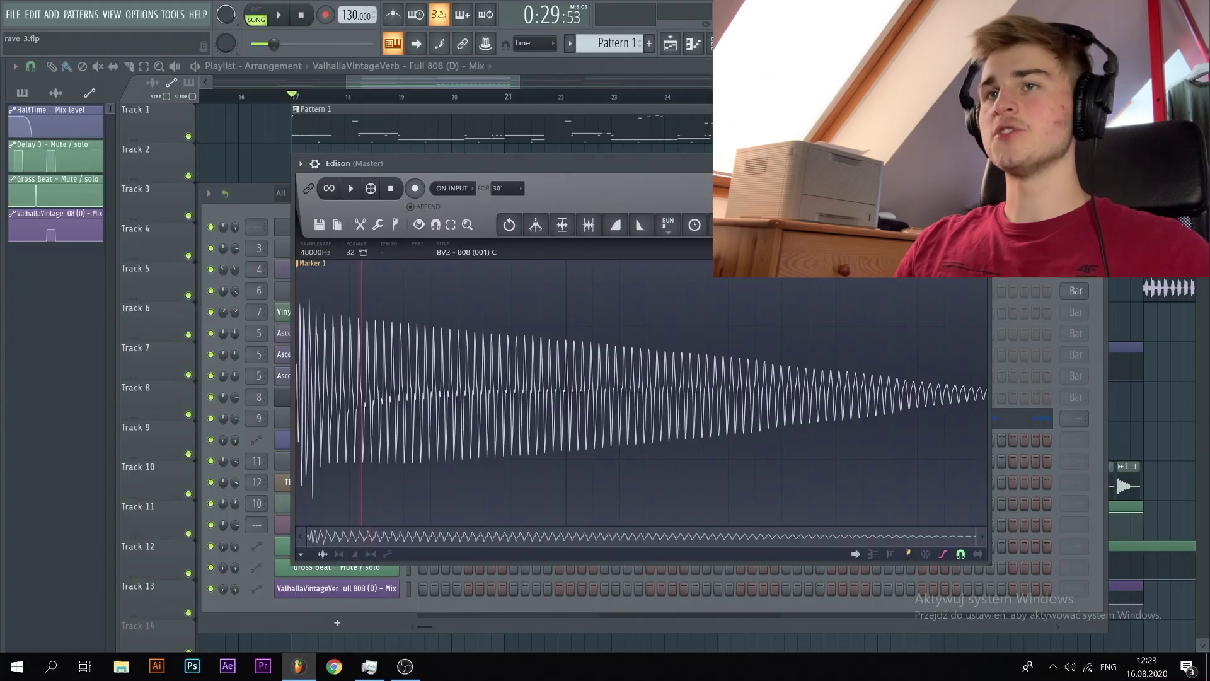
- Set Edison to snap to zero-crossings and select one full cycle of the 808 waveform, from 0:135 to 0:166
{"action": "scroll", "coordinate": [377, 421], "scroll_direction": "up", "scroll_amount": 6}
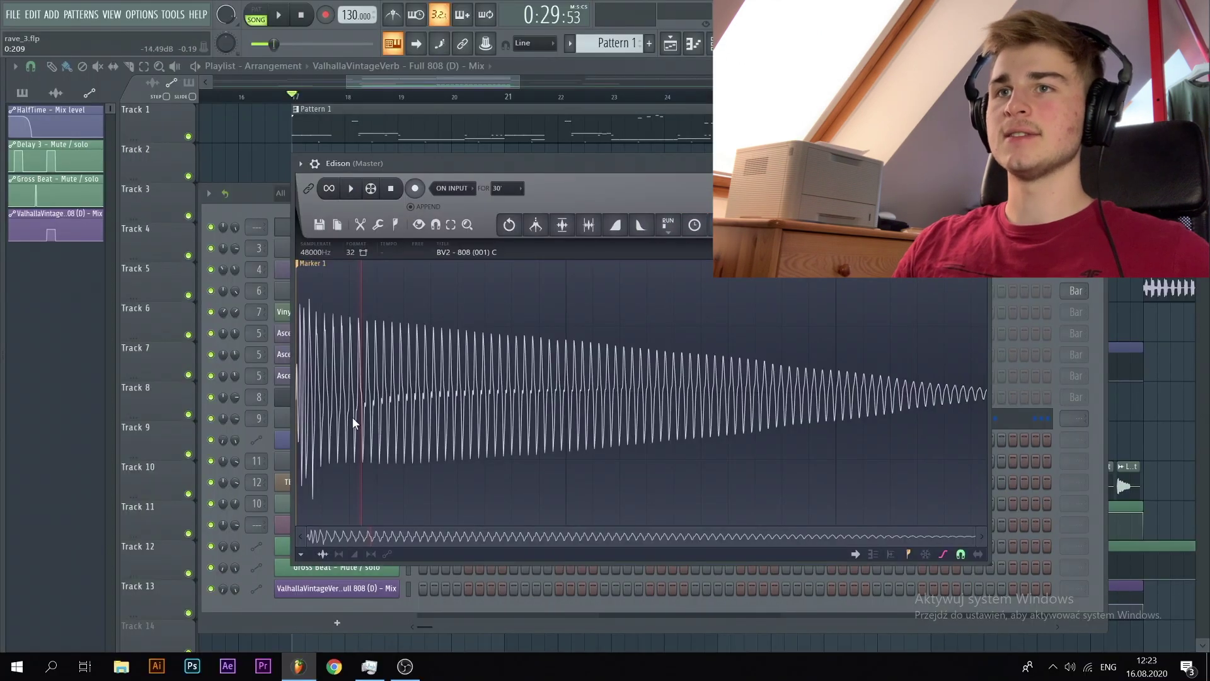
{"action": "scroll", "coordinate": [347, 419], "scroll_direction": "up", "scroll_amount": 5}
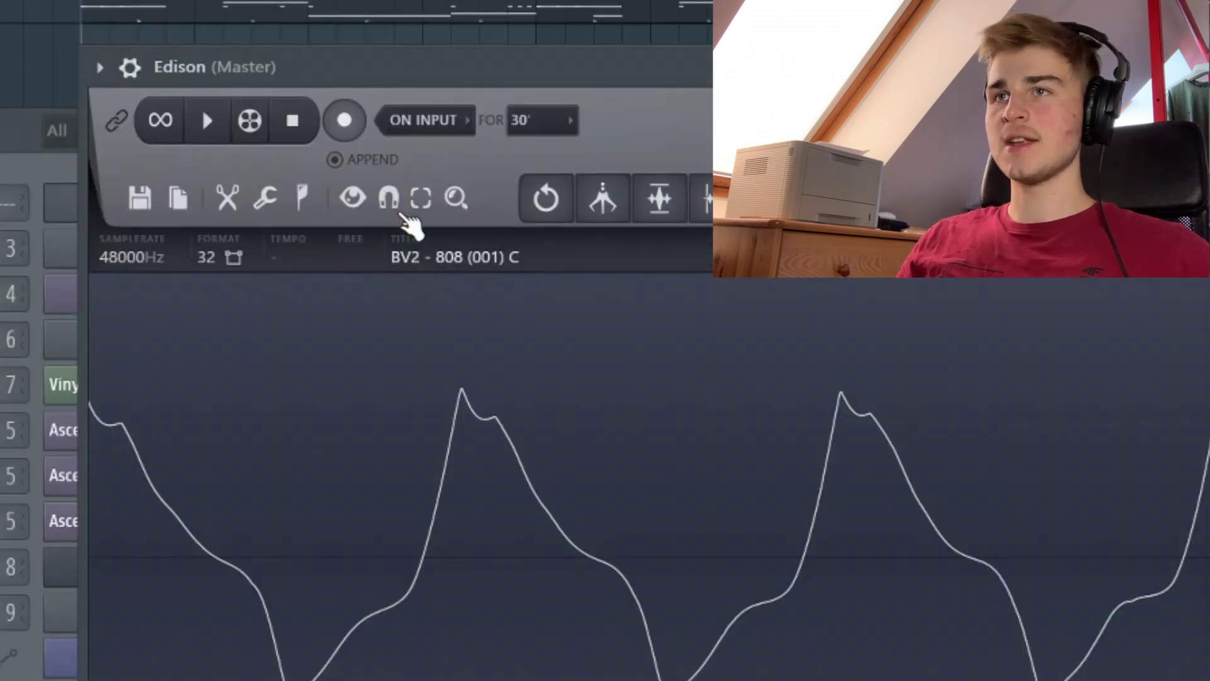
{"action": "left_click", "coordinate": [396, 212]}
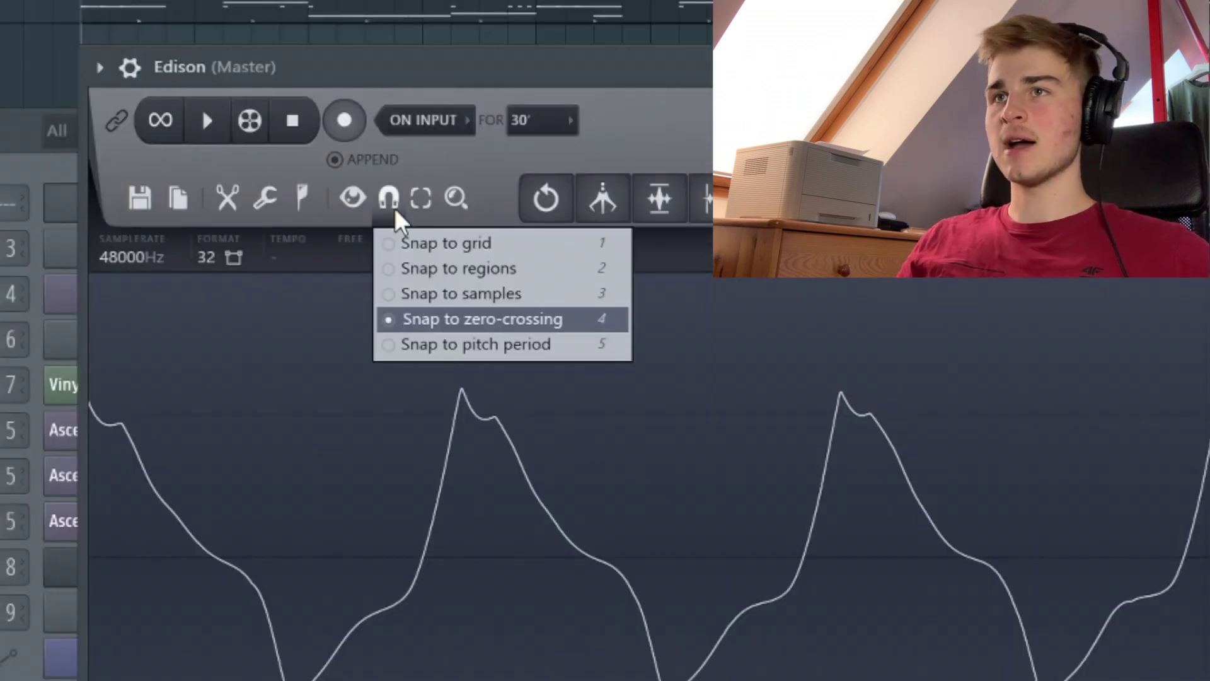
{"action": "left_click", "coordinate": [494, 328]}
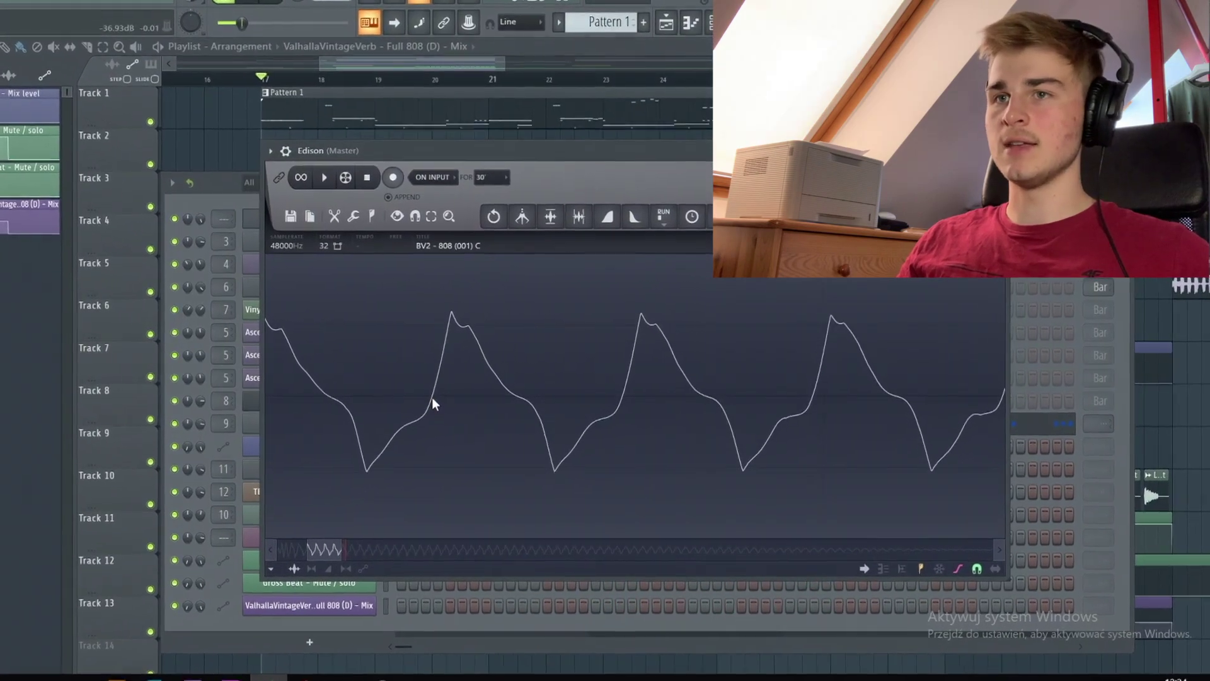
{"action": "left_click_drag", "start_coordinate": [432, 397], "coordinate": [640, 428]}
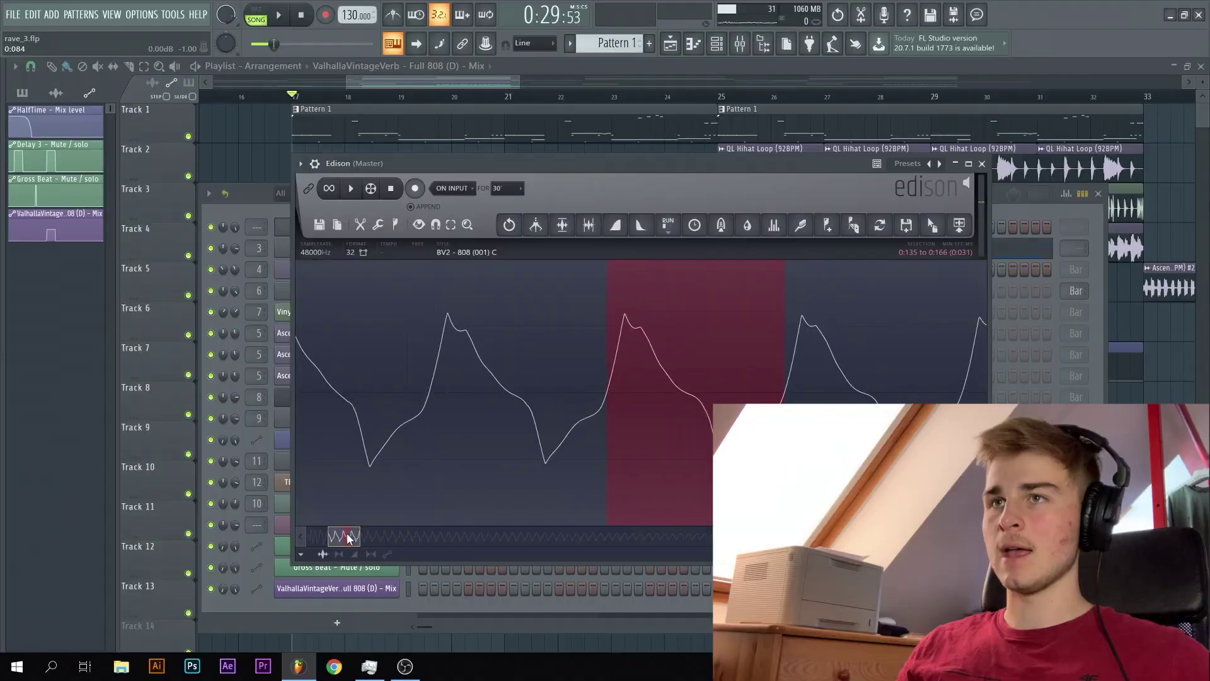
- Mark the selected wave cycle as a loop region and send the looped 808 sample to the channel rack
{"action": "left_click_drag", "start_coordinate": [347, 537], "coordinate": [352, 536]}
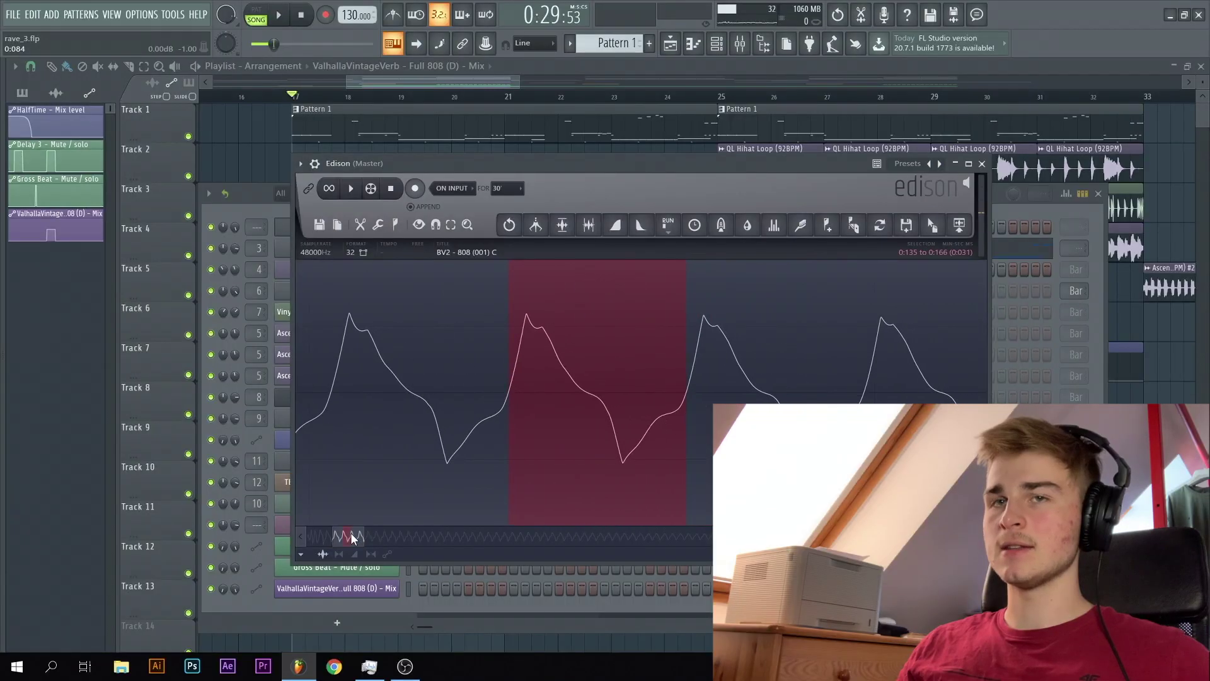
{"action": "left_click", "coordinate": [419, 226]}
{"action": "left_click", "coordinate": [440, 269]}
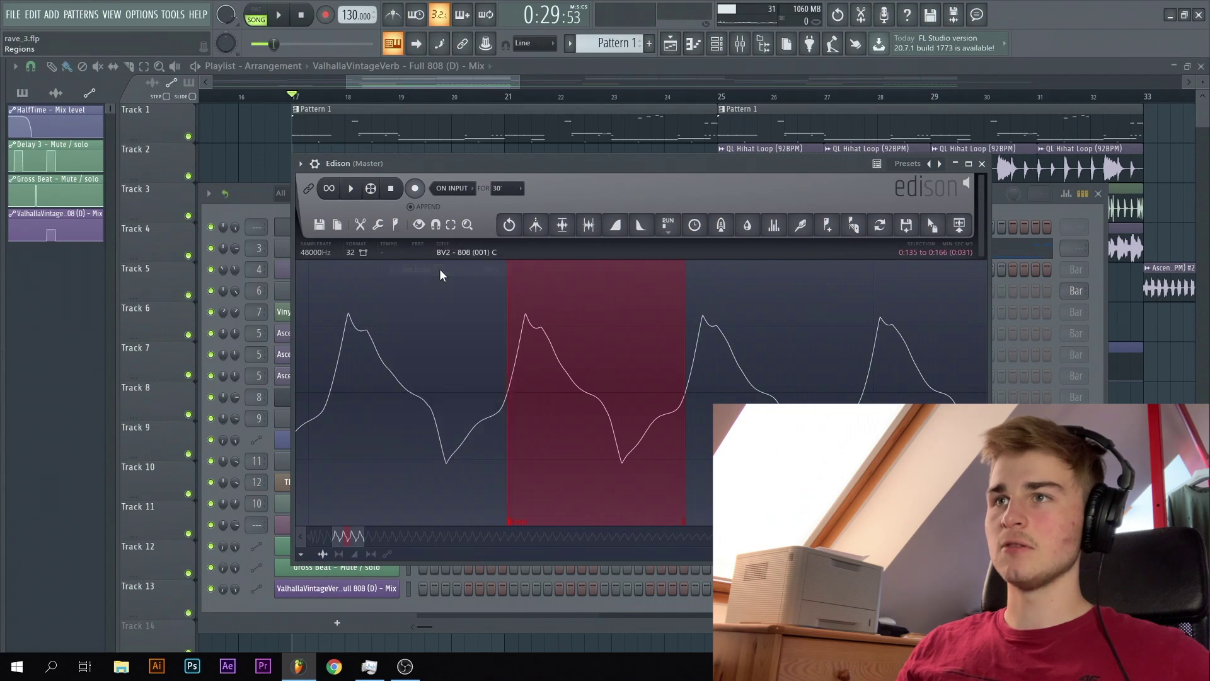
{"action": "left_click", "coordinate": [779, 353]}
{"action": "left_click_drag", "start_coordinate": [933, 225], "coordinate": [864, 315]}
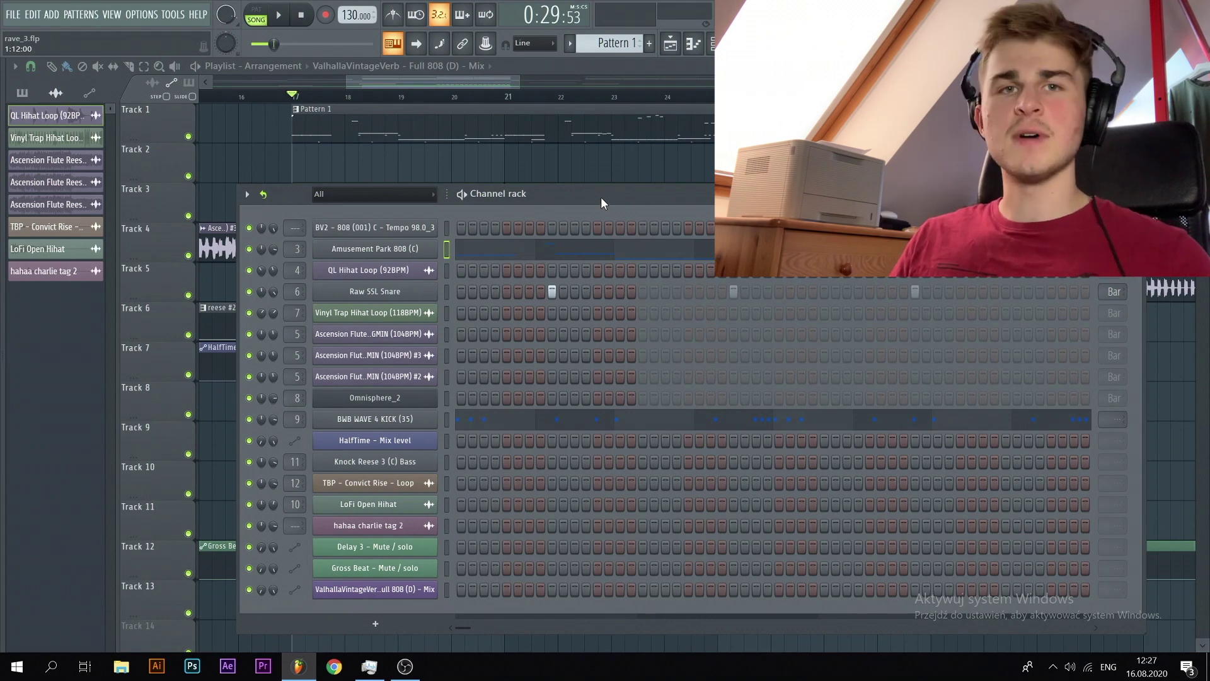
- Shape the Amusement Park 808 (C) volume envelope with a medium hold and attack, decay, sustain and release at minimum
{"action": "left_click", "coordinate": [414, 255]}
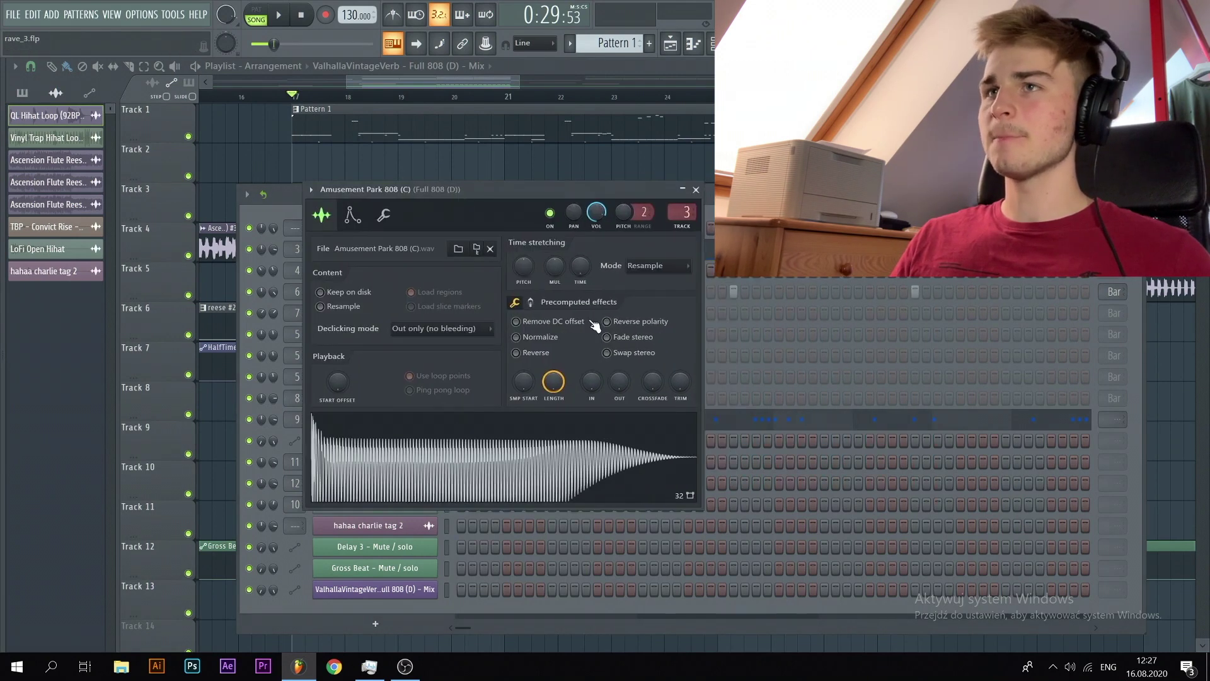
{"action": "left_click", "coordinate": [353, 221]}
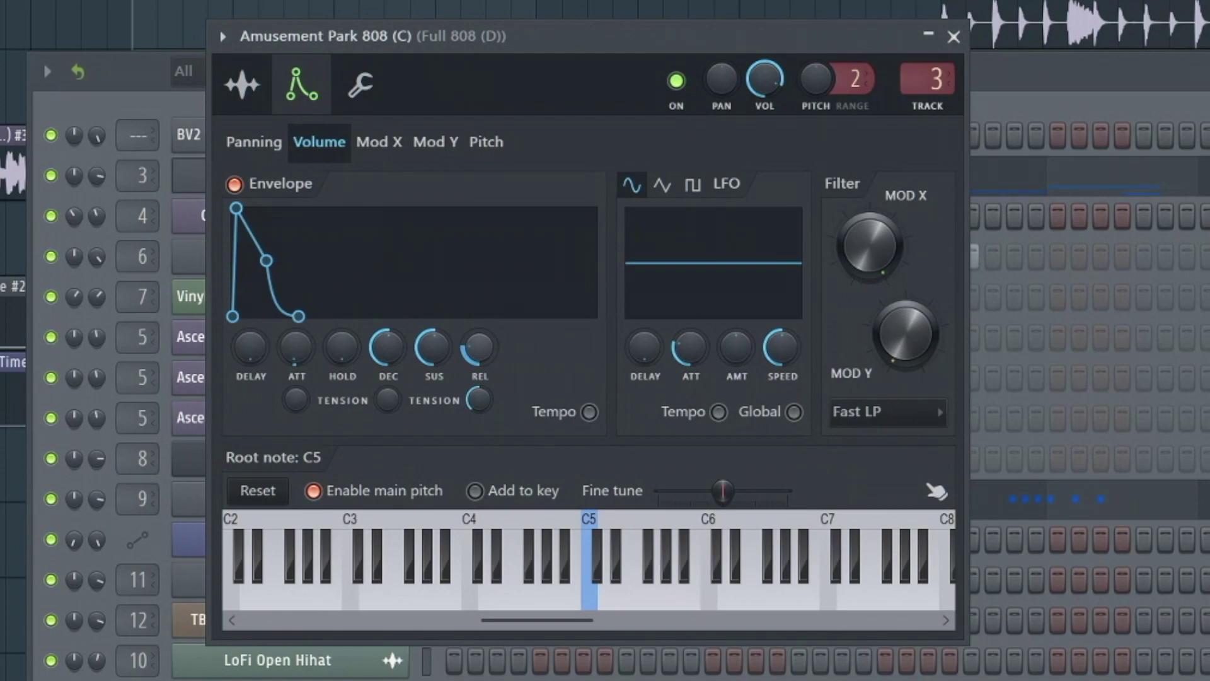
{"action": "left_click_drag", "start_coordinate": [479, 347], "coordinate": [479, 331]}
{"action": "left_click_drag", "start_coordinate": [343, 348], "coordinate": [342, 312]}
{"action": "left_click_drag", "start_coordinate": [296, 348], "coordinate": [296, 328]}
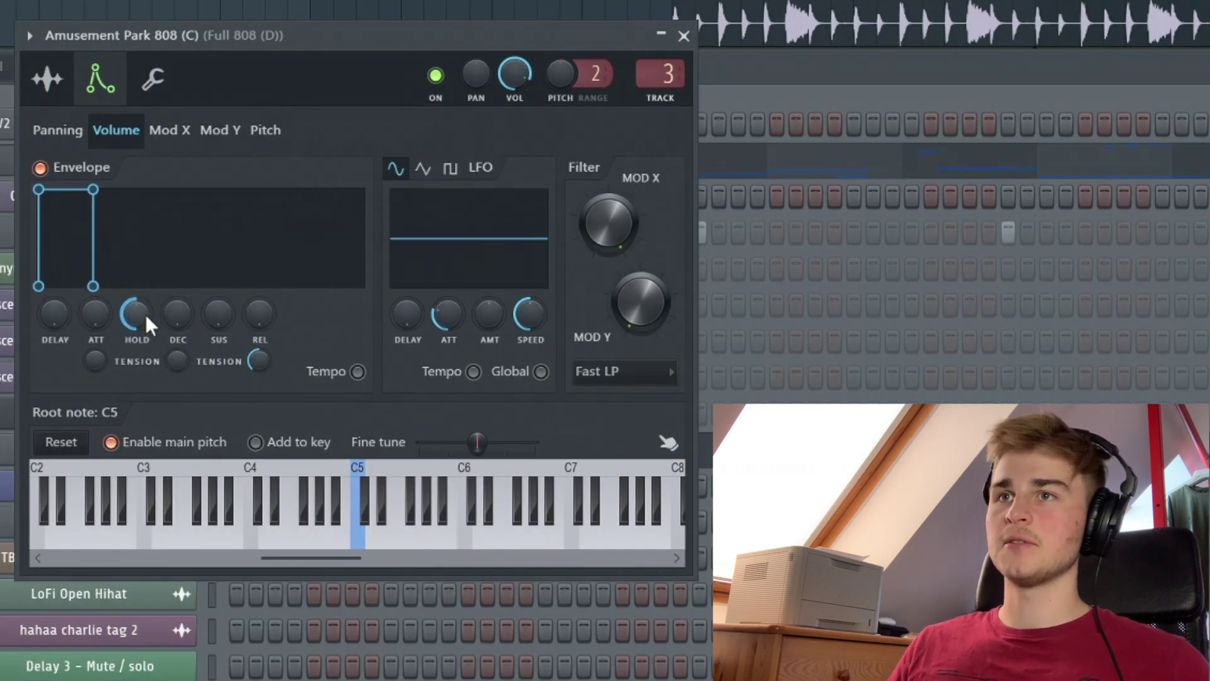
{"action": "left_click_drag", "start_coordinate": [146, 316], "coordinate": [145, 297]}
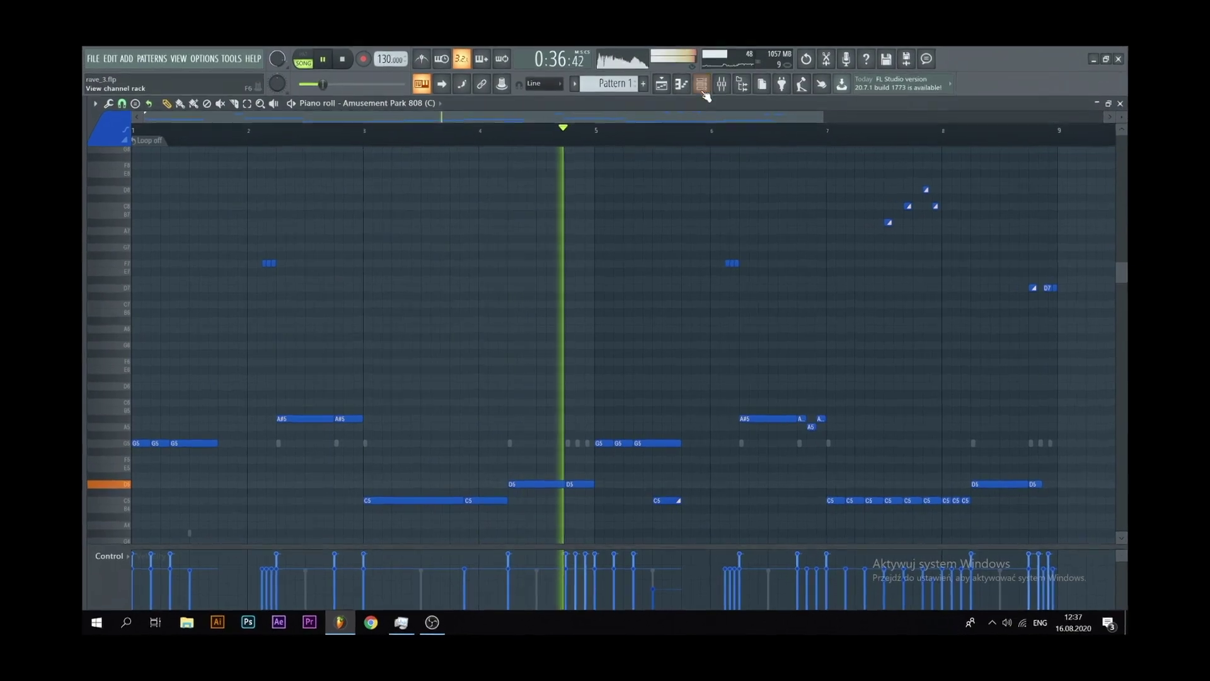
- Examine the channel rack and the full eight-bar note pattern of Amusement Park 808 (C) in the piano roll
{"action": "left_click", "coordinate": [696, 96]}
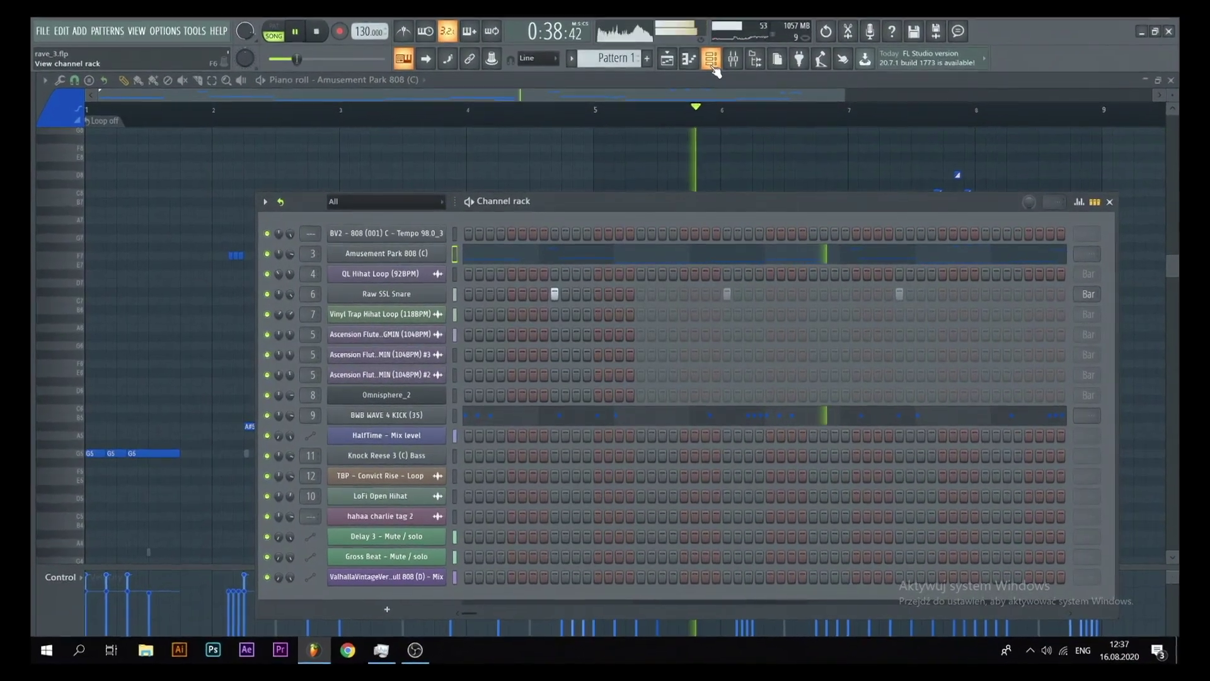
{"action": "left_click", "coordinate": [707, 72]}
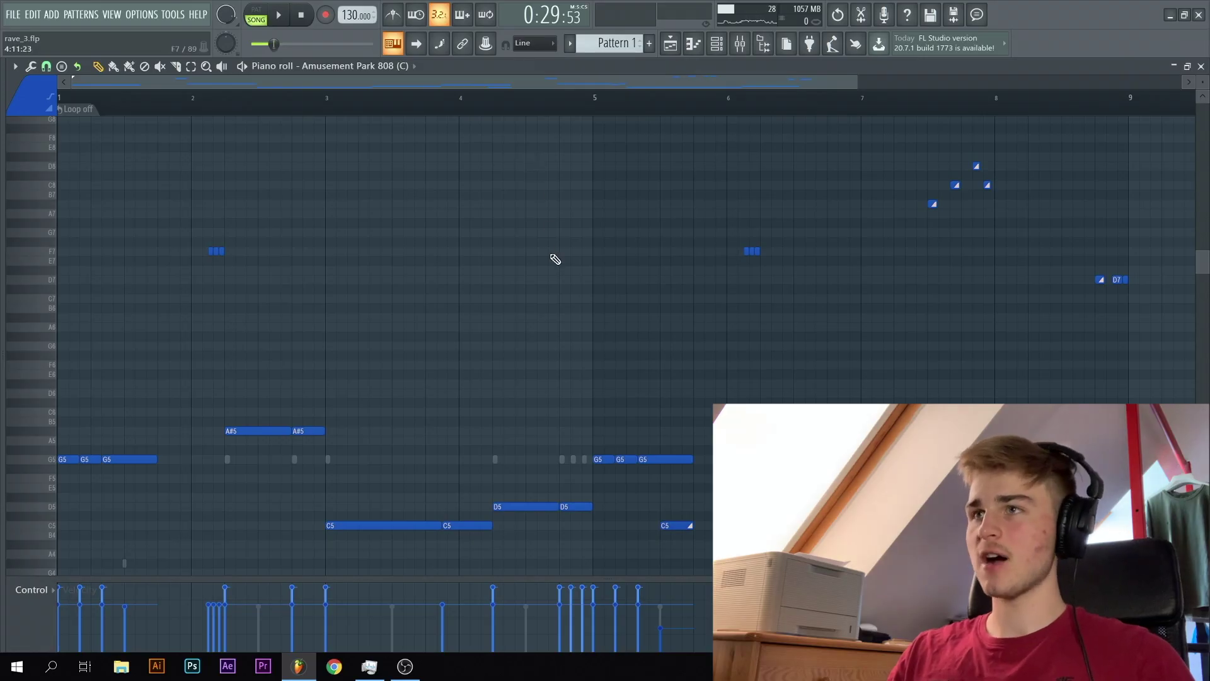
{"action": "scroll", "coordinate": [289, 356], "scroll_direction": "down", "scroll_amount": 2}
{"action": "scroll", "coordinate": [36, 368], "scroll_direction": "up", "scroll_amount": 2}
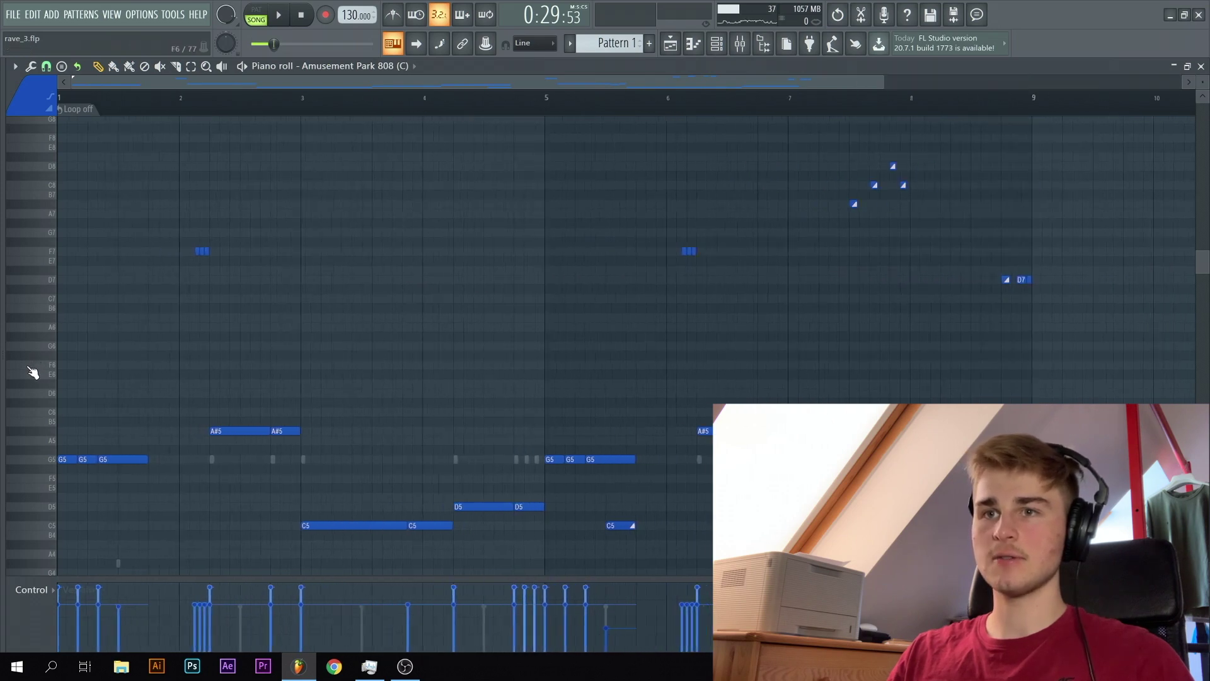
{"action": "scroll", "coordinate": [37, 368], "scroll_direction": "down", "scroll_amount": 2}
{"action": "scroll", "coordinate": [530, 452], "scroll_direction": "down", "scroll_amount": 5}
{"action": "scroll", "coordinate": [526, 454], "scroll_direction": "up", "scroll_amount": 7}
{"action": "scroll", "coordinate": [482, 516], "scroll_direction": "down", "scroll_amount": 3}
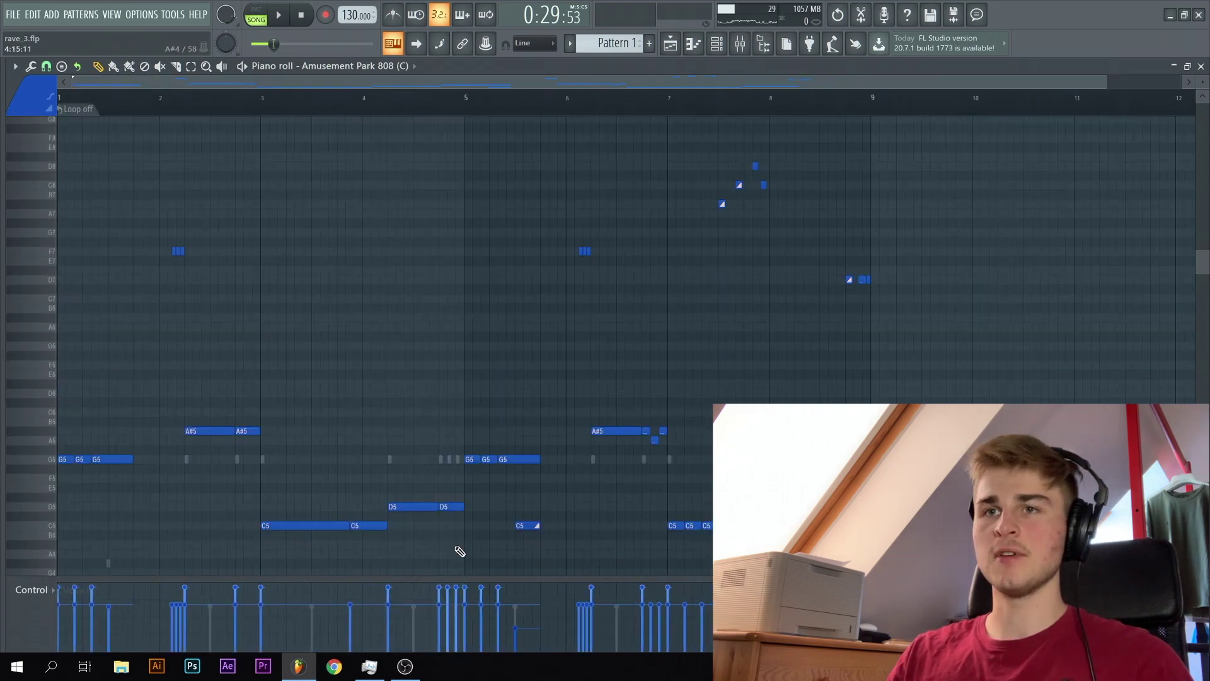
- Highlight the 808 notes of the first four bars by selecting them, and clear the selection
{"action": "left_click_drag", "start_coordinate": [455, 547], "coordinate": [57, 171]}
{"action": "scroll", "coordinate": [314, 289], "scroll_direction": "down", "scroll_amount": 2}
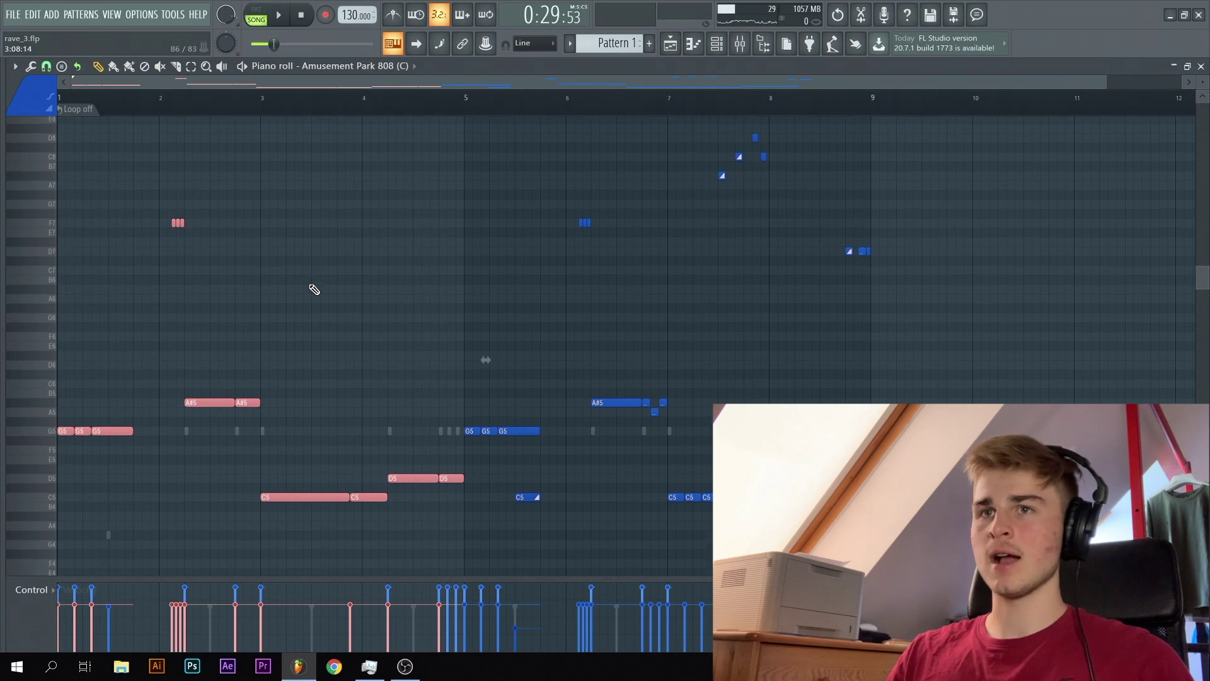
{"action": "scroll", "coordinate": [67, 312], "scroll_direction": "up", "scroll_amount": 4}
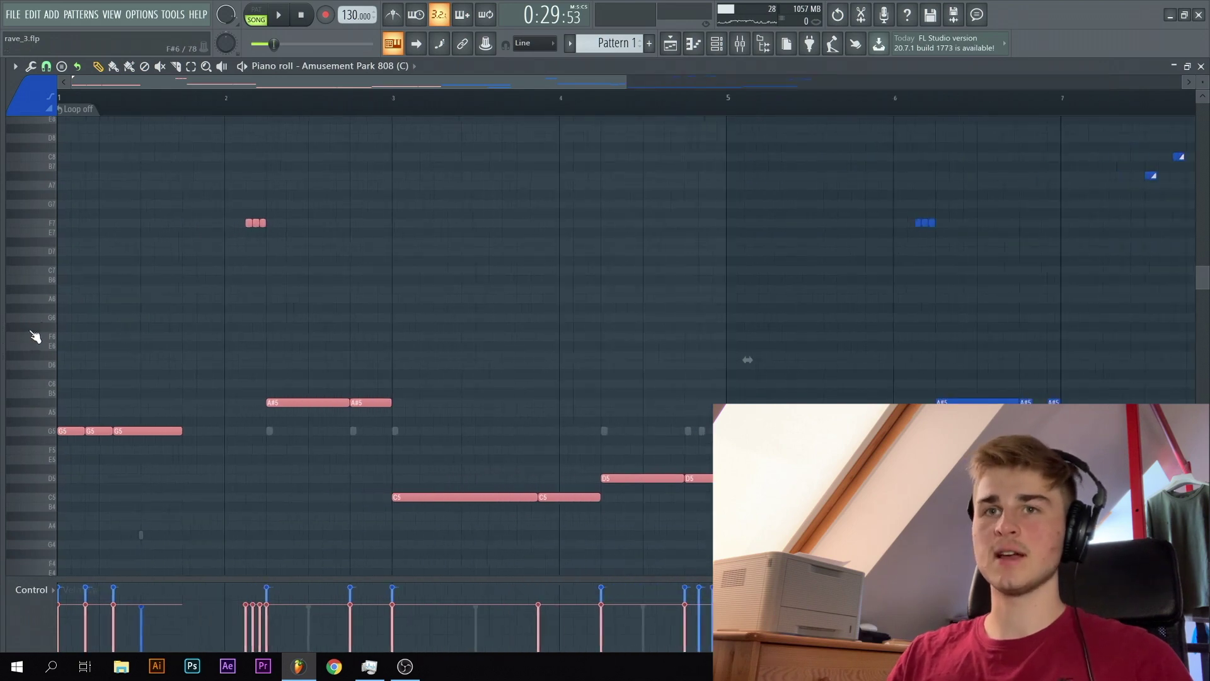
{"action": "left_click", "coordinate": [176, 333]}
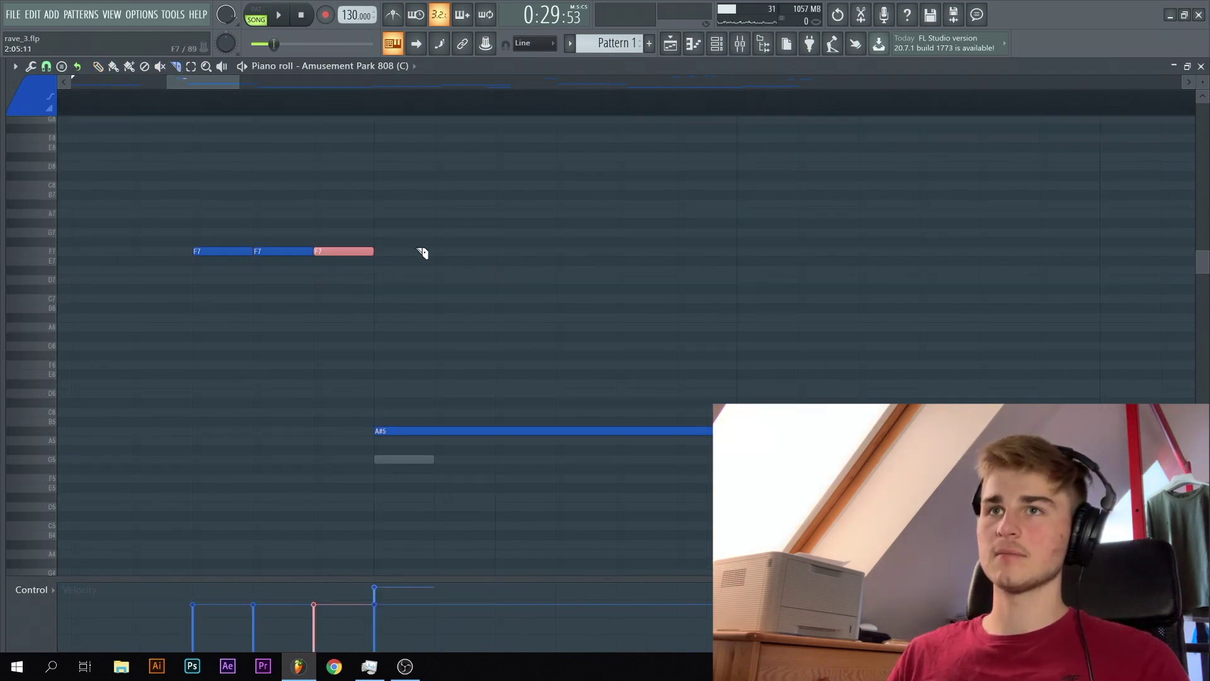
- Switch the piano roll back to the Draw tool and pick the C5 slide note in bar 5
{"action": "left_click", "coordinate": [46, 66]}
{"action": "left_click", "coordinate": [98, 66]}
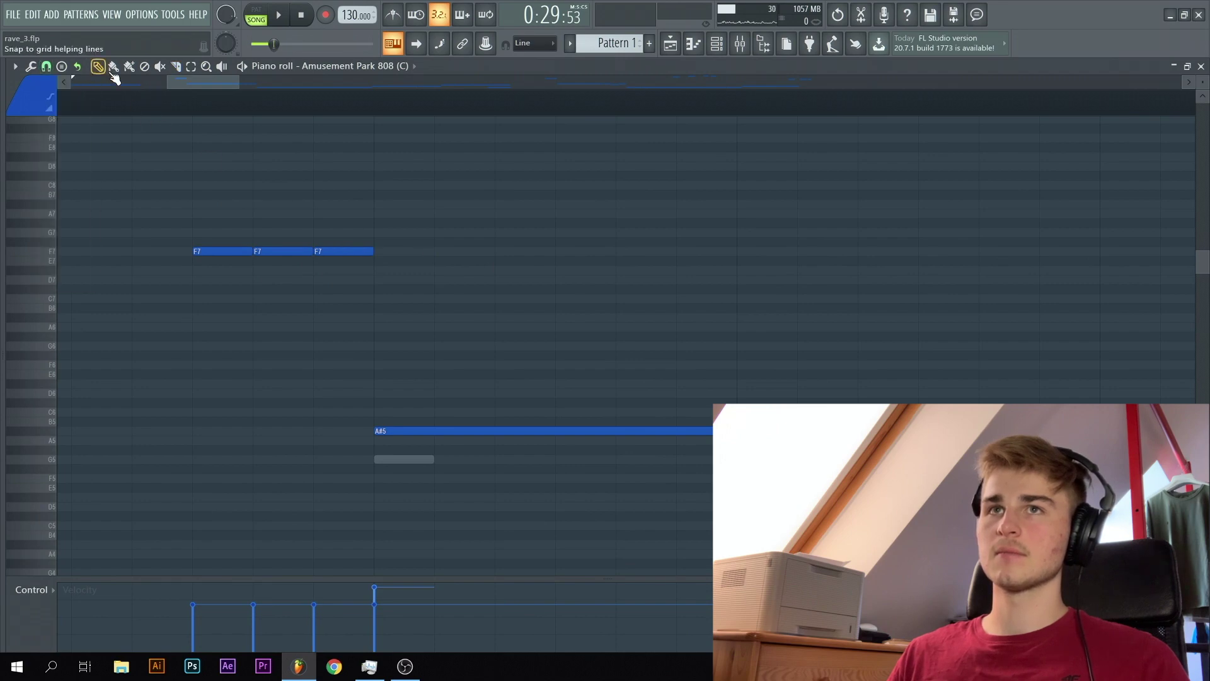
{"action": "left_click", "coordinate": [454, 305]}
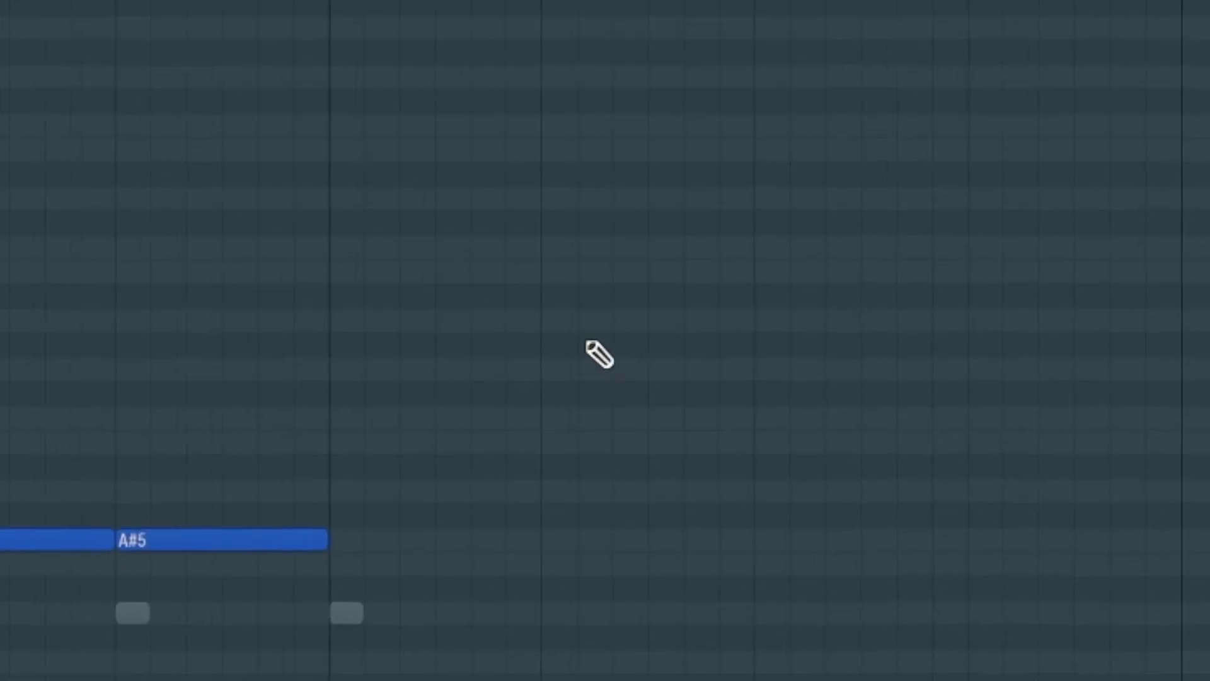
{"action": "left_click", "coordinate": [599, 346]}
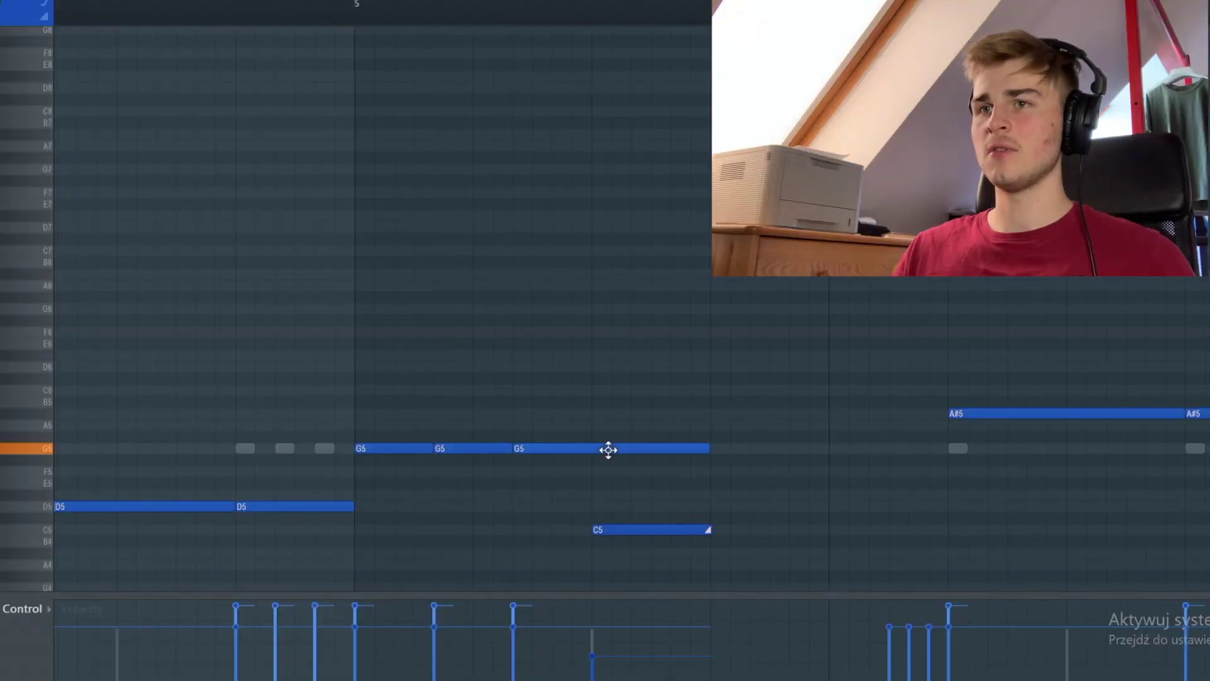
{"action": "left_click", "coordinate": [675, 530]}
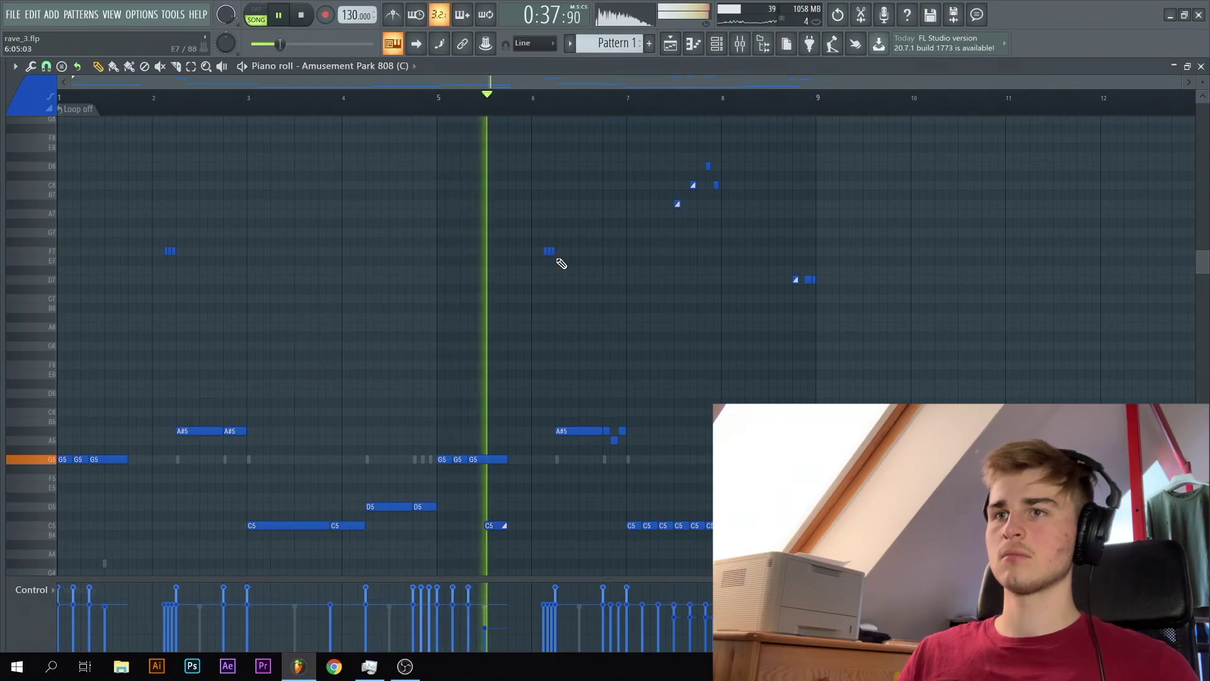
- Play back the 808 pattern to hear the repeated C5 notes and slides around bars 7 and 8
{"action": "key", "text": "space"}
{"action": "scroll", "coordinate": [823, 441], "scroll_direction": "up", "scroll_amount": 6}
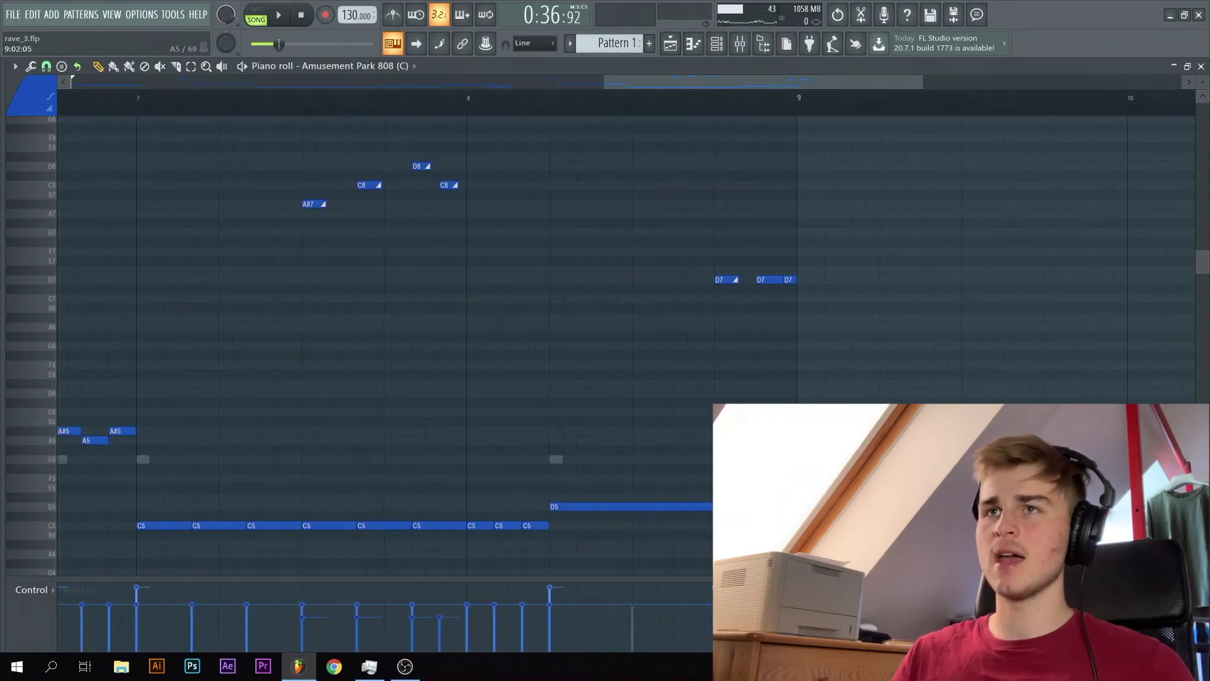
{"action": "scroll", "coordinate": [822, 440], "scroll_direction": "down", "scroll_amount": 2}
{"action": "scroll", "coordinate": [716, 435], "scroll_direction": "up", "scroll_amount": 2}
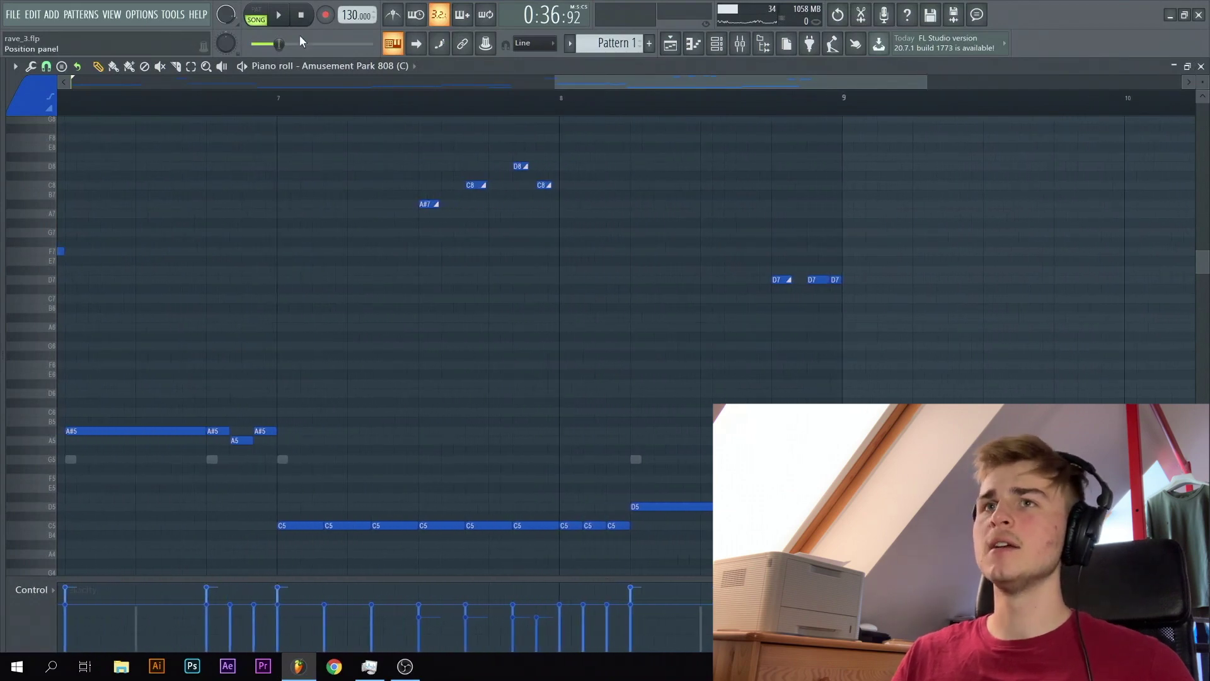
{"action": "key", "text": "space"}
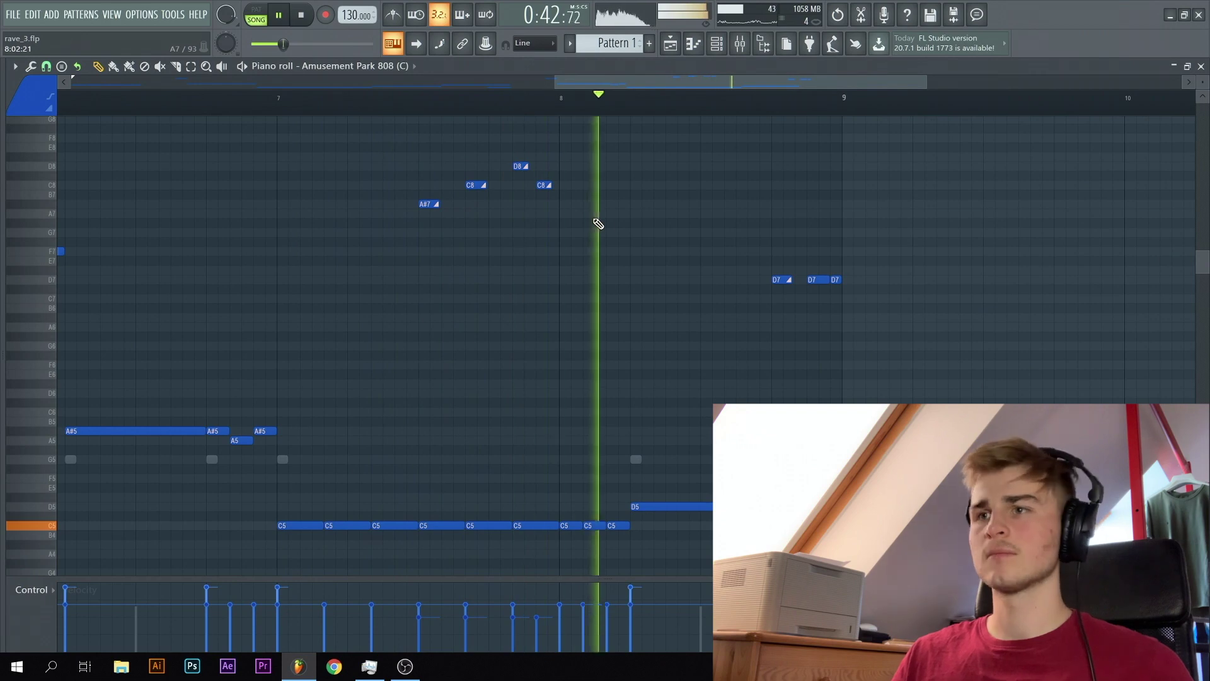
{"action": "key", "text": "space"}
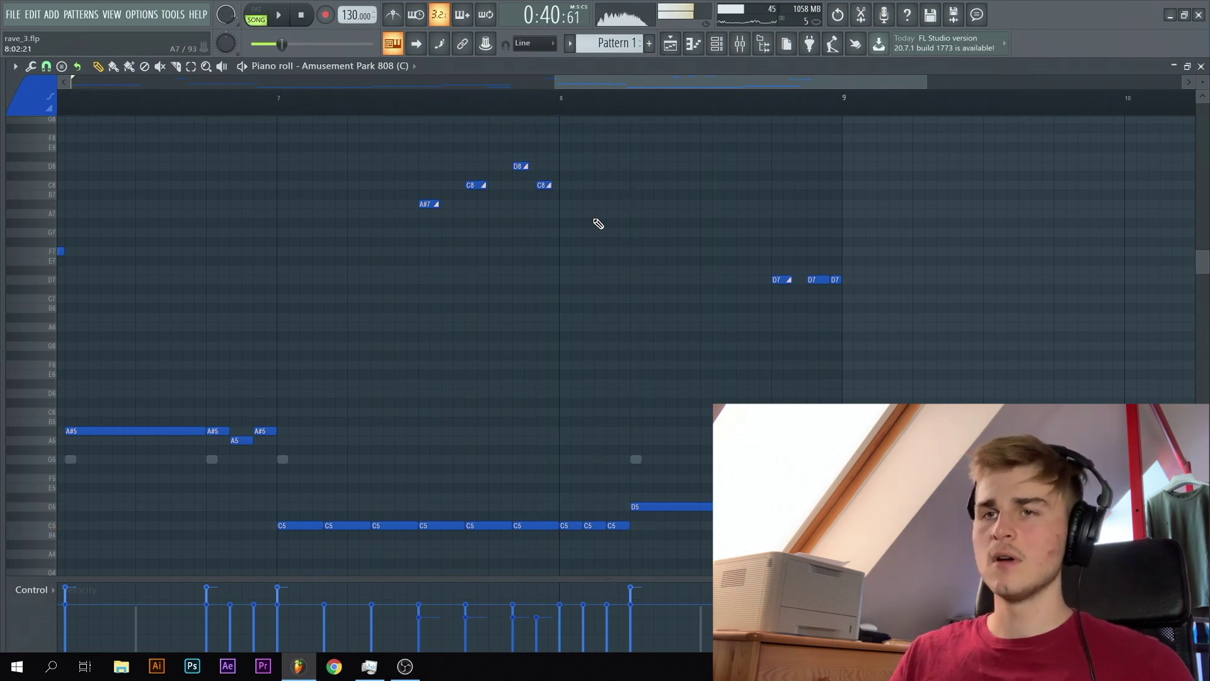
- Choose the piano roll's snap-to-grid option and play the 808 passage starting at bar 7
{"action": "scroll", "coordinate": [482, 271], "scroll_direction": "up", "scroll_amount": 3}
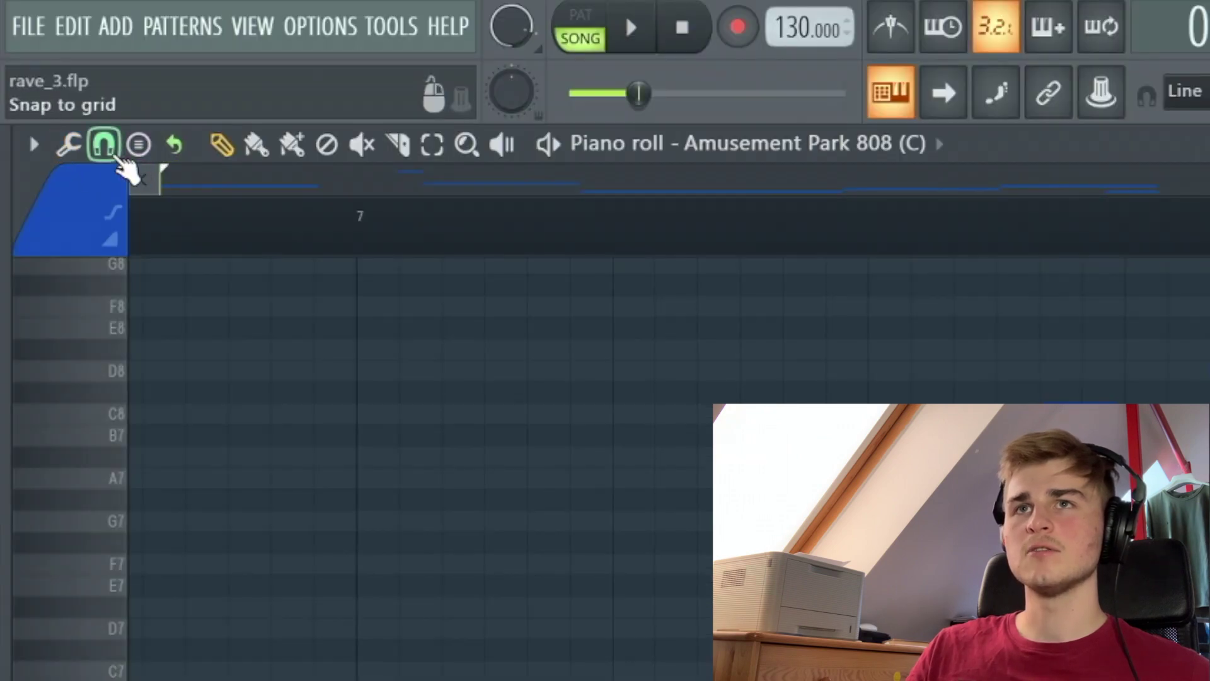
{"action": "left_click", "coordinate": [113, 155]}
{"action": "left_click", "coordinate": [150, 438]}
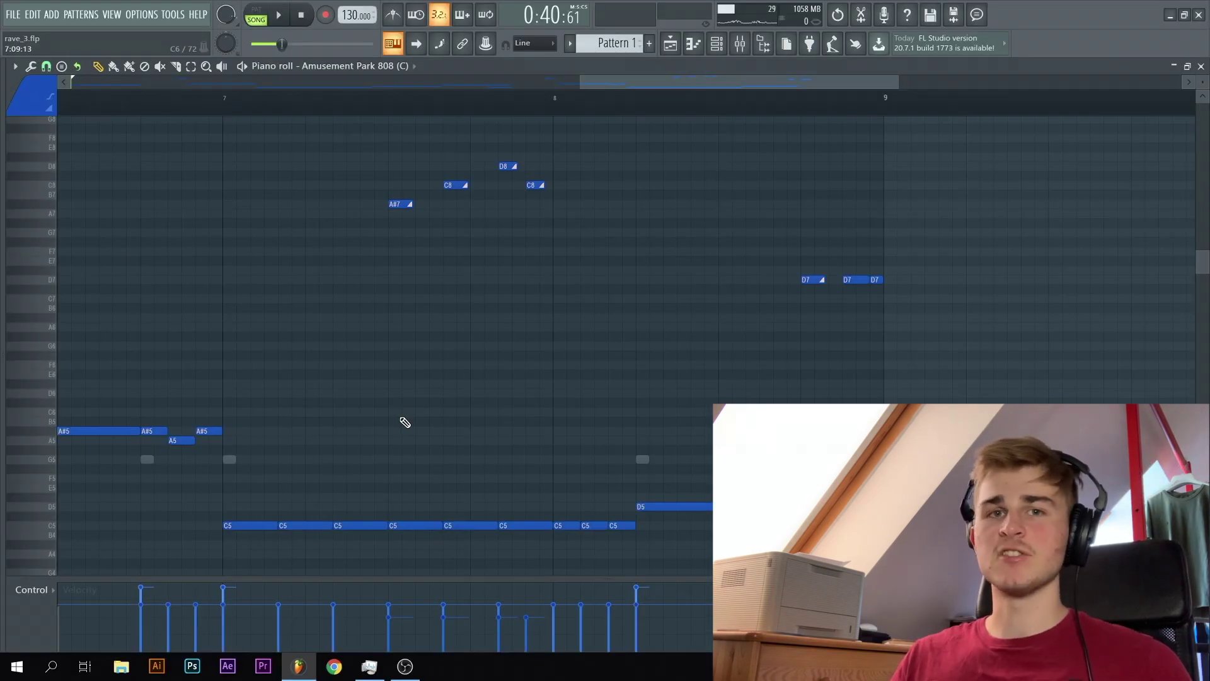
{"action": "key", "text": "space"}
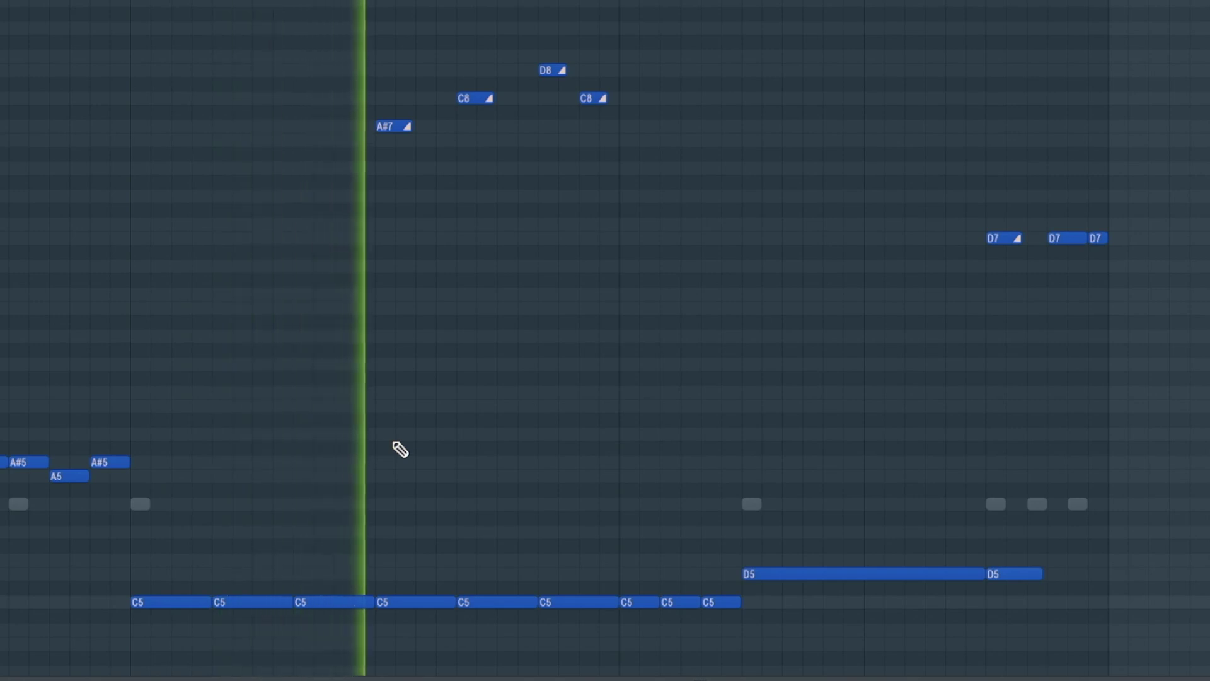
{"action": "key", "text": "space"}
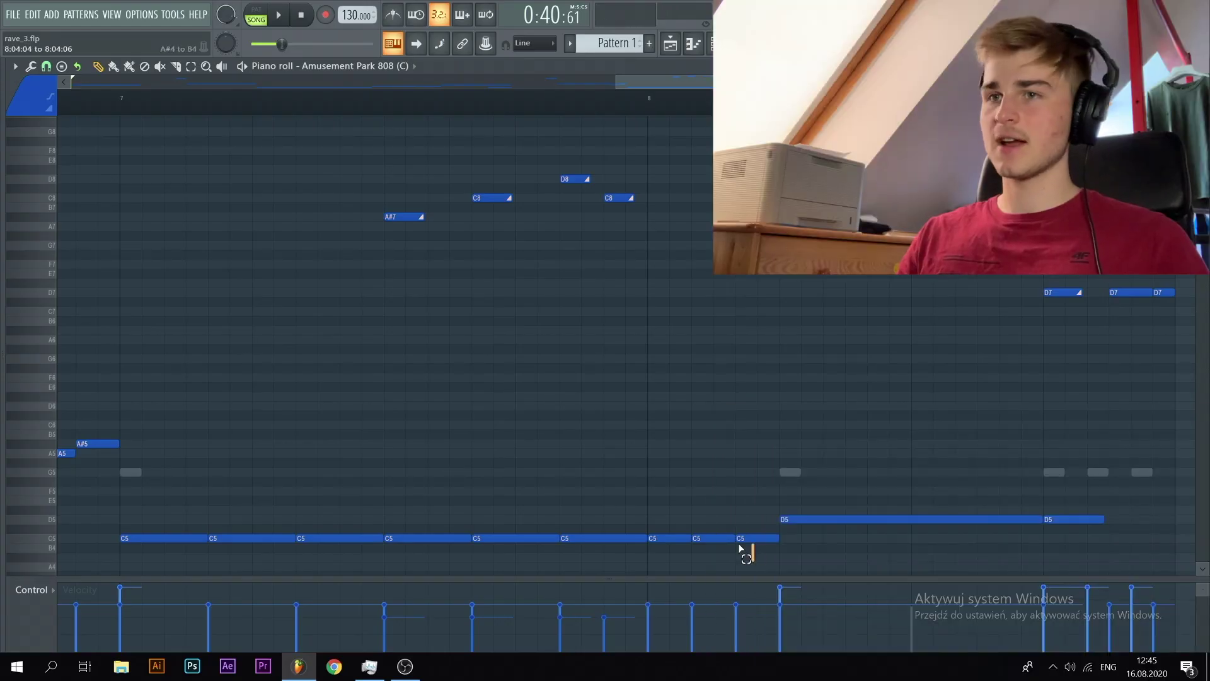
- Highlight the repeated C5 notes and the A#7, C8, D8 and C8 slide notes of bar 7, and clear the selection
{"action": "left_click_drag", "start_coordinate": [751, 558], "coordinate": [392, 446]}
{"action": "left_click", "coordinate": [521, 416]}
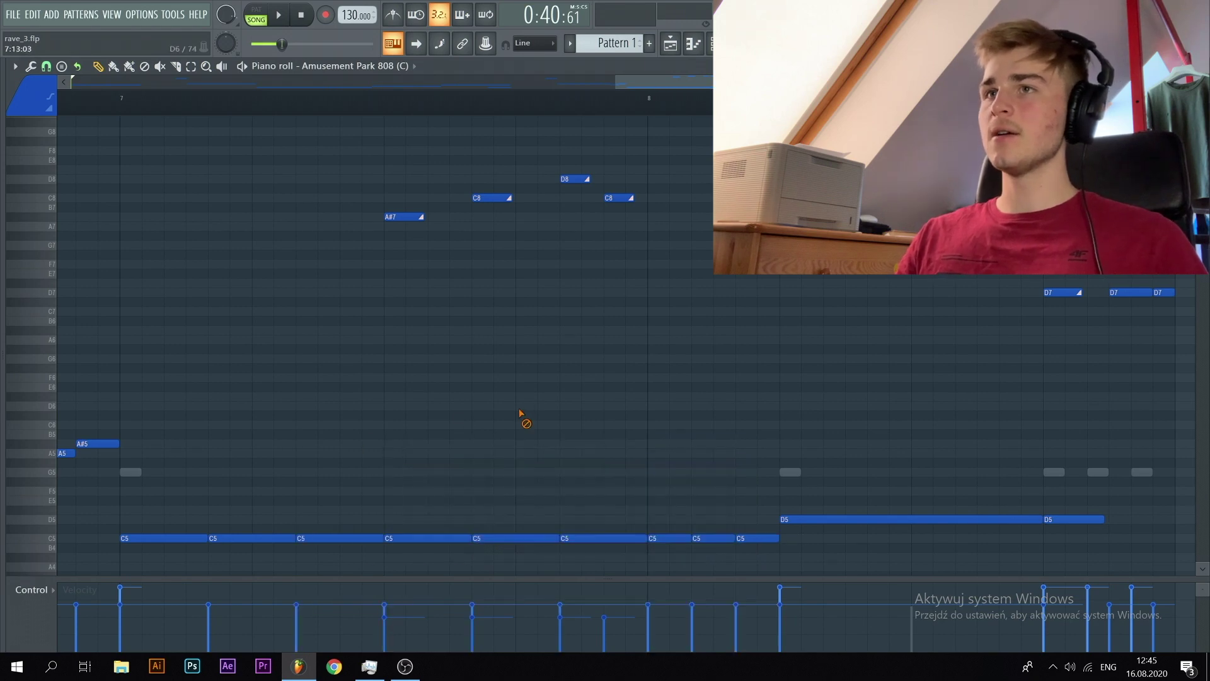
{"action": "scroll", "coordinate": [561, 431], "scroll_direction": "up", "scroll_amount": 3}
{"action": "scroll", "coordinate": [562, 431], "scroll_direction": "down", "scroll_amount": 2}
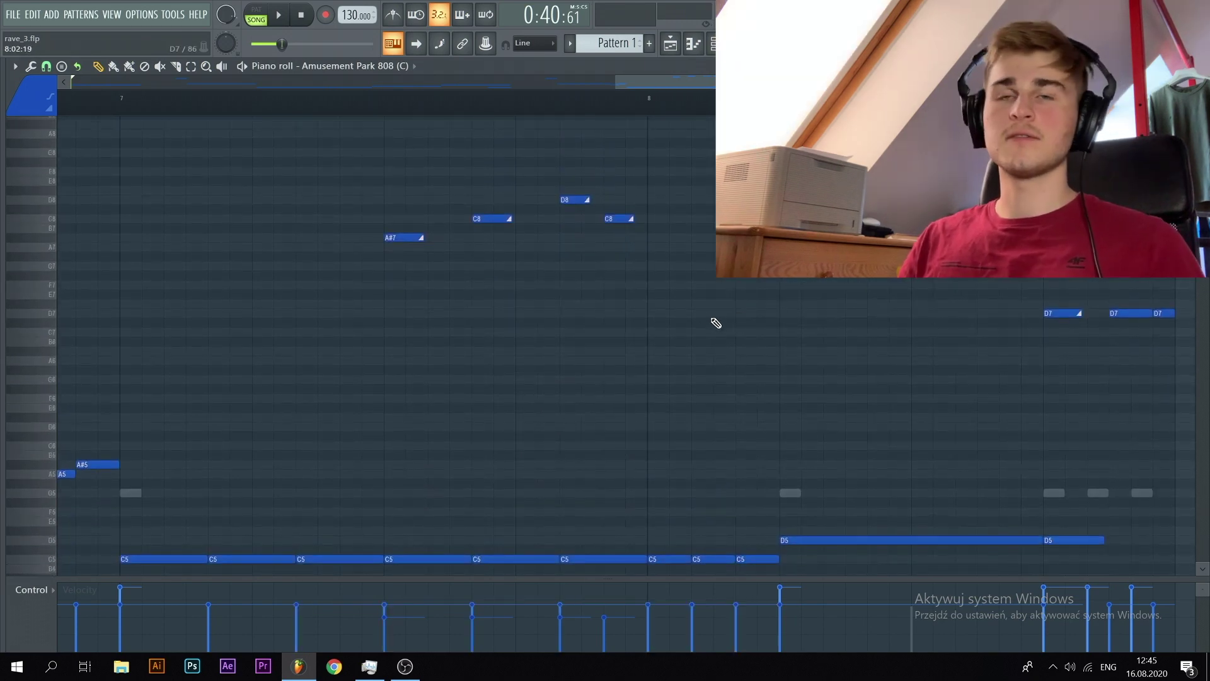
{"action": "left_click_drag", "start_coordinate": [776, 344], "coordinate": [273, 147]}
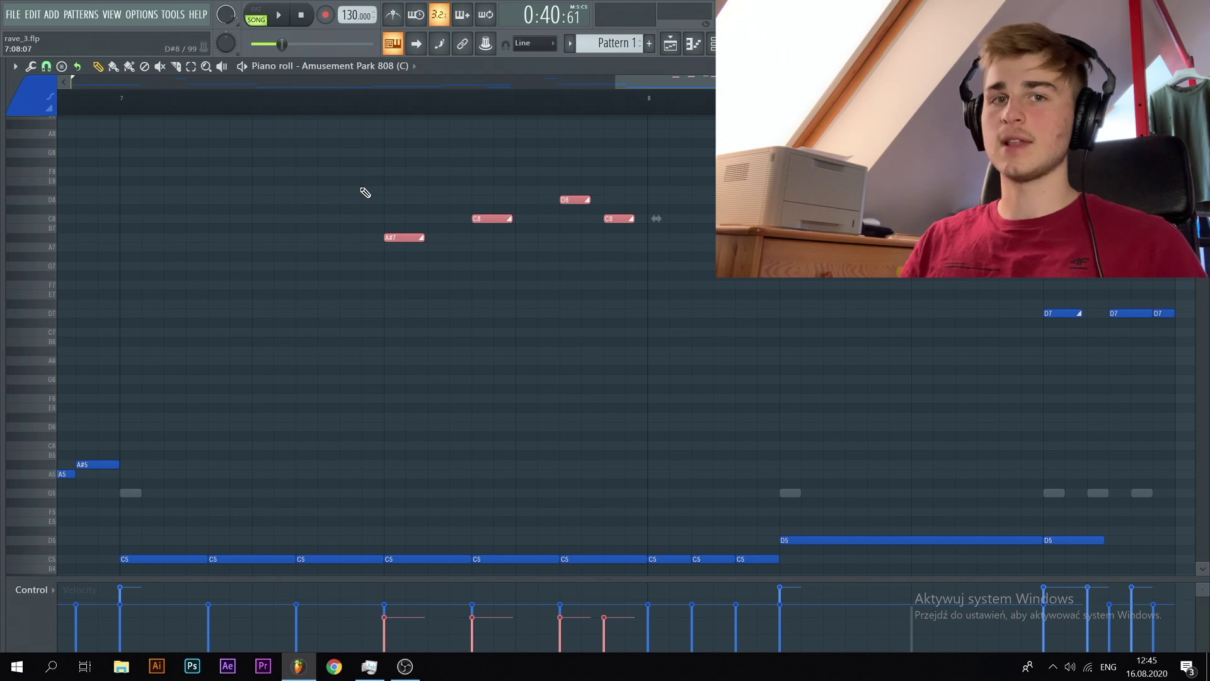
{"action": "left_click", "coordinate": [571, 245]}
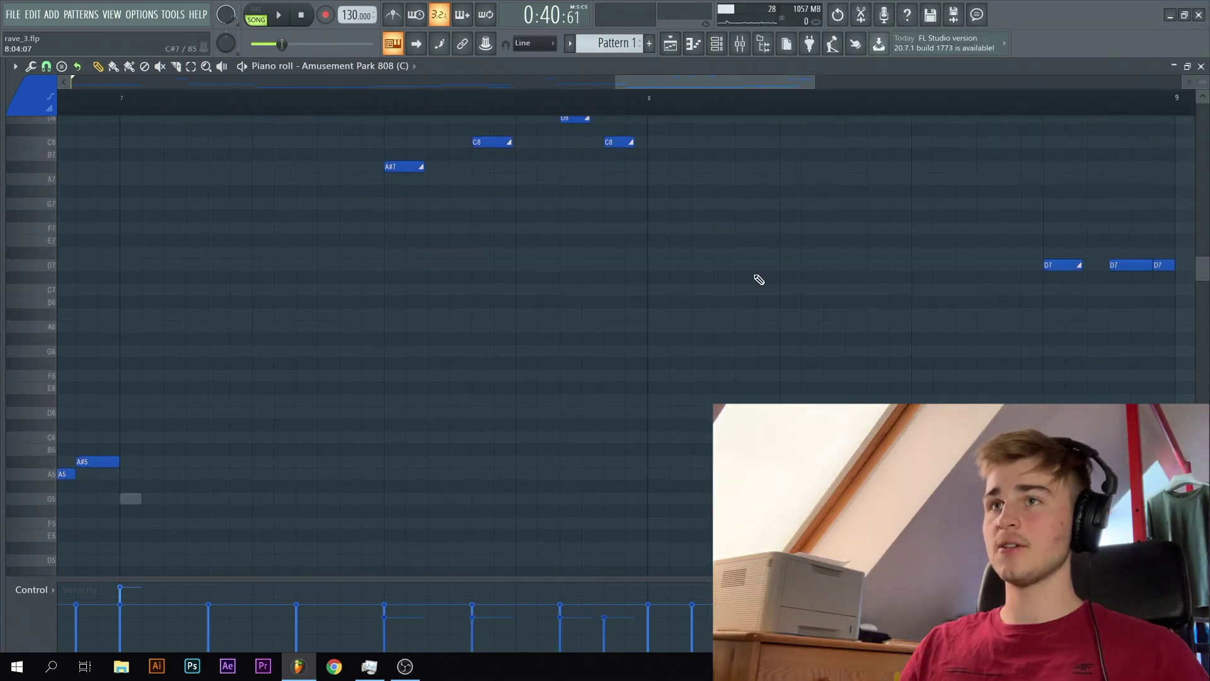
- Select the A#7, C8, D8 and C8 slide notes of bar 7, lengthen them together and play the passage
{"action": "left_click_drag", "start_coordinate": [1202, 82], "coordinate": [1203, 77]}
{"action": "scroll", "coordinate": [825, 363], "scroll_direction": "down", "scroll_amount": 3}
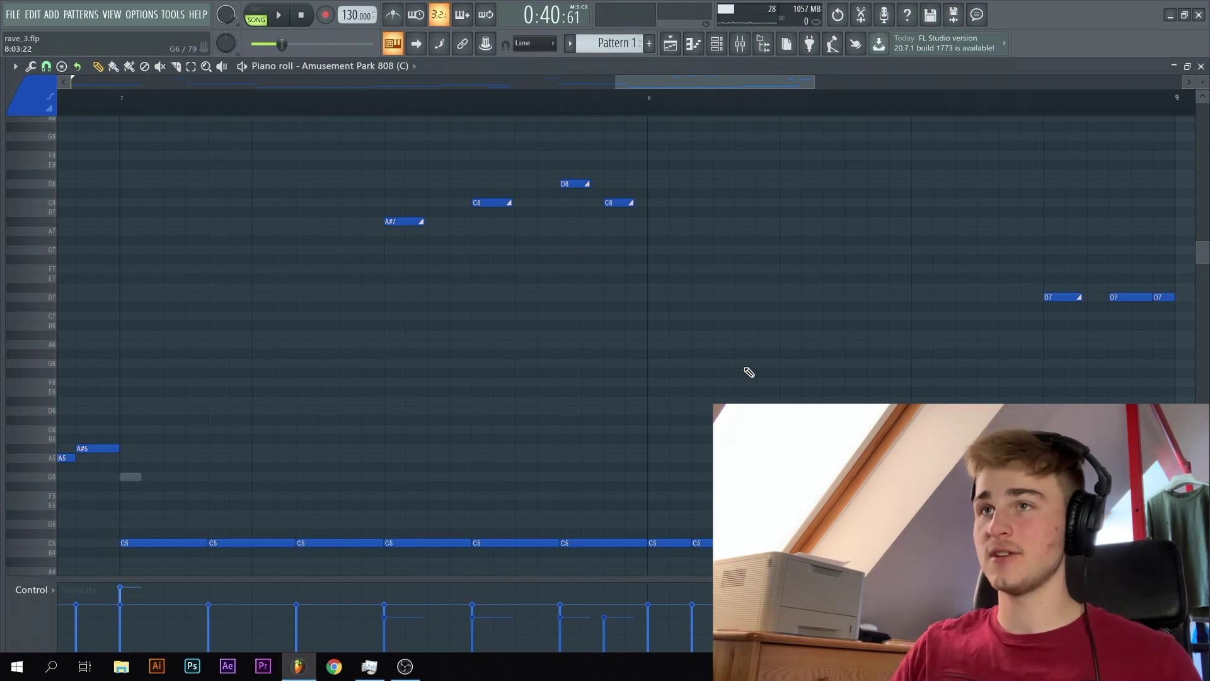
{"action": "left_click_drag", "start_coordinate": [796, 388], "coordinate": [382, 180]}
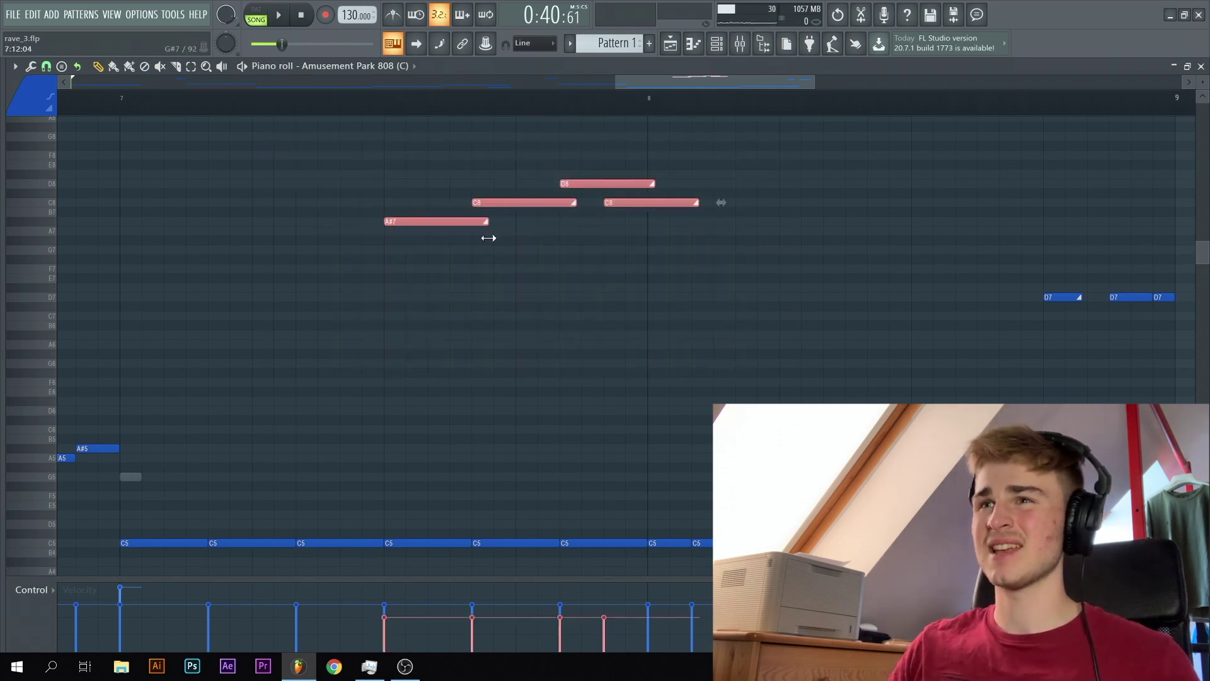
{"action": "key", "text": "space"}
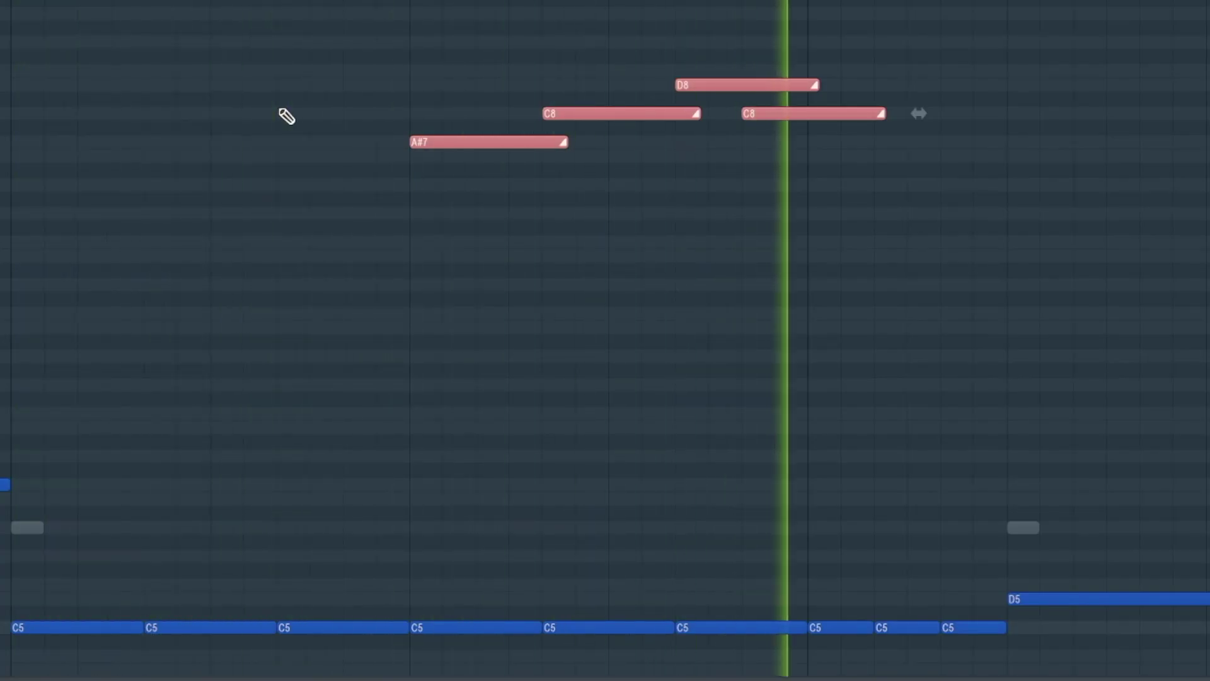
{"action": "key", "text": "space"}
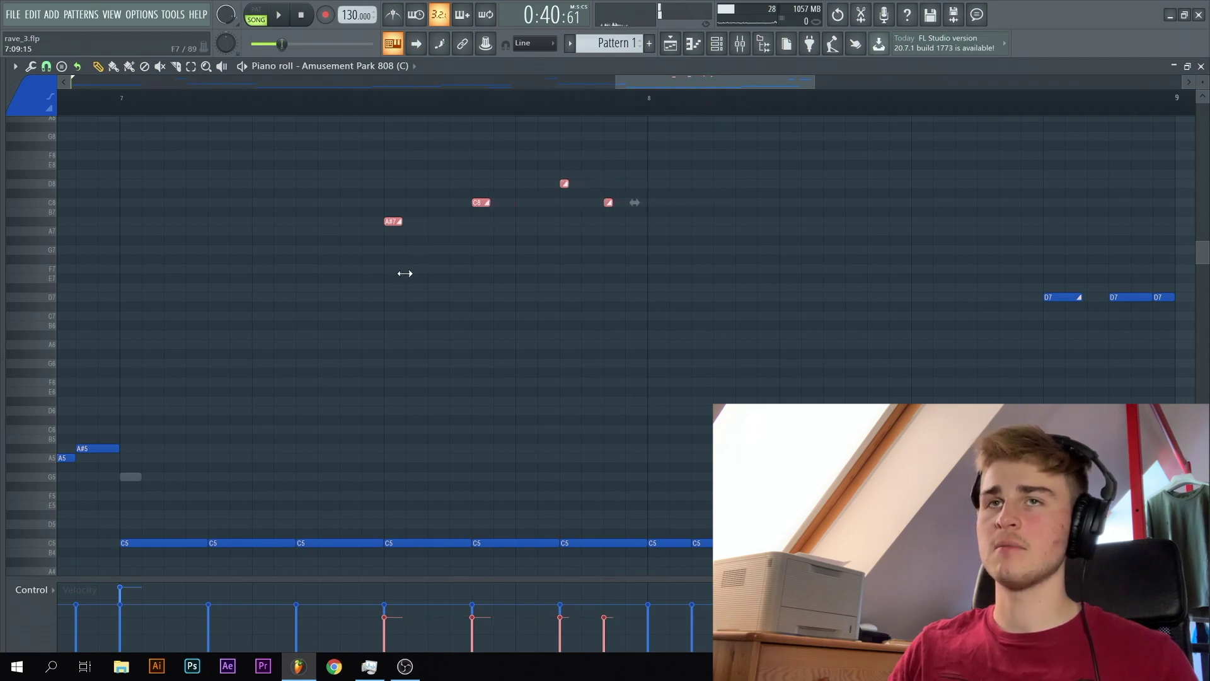
- Audition the four selected slide notes at a very short length, set them to a medium length and play the passage
{"action": "key", "text": "space"}
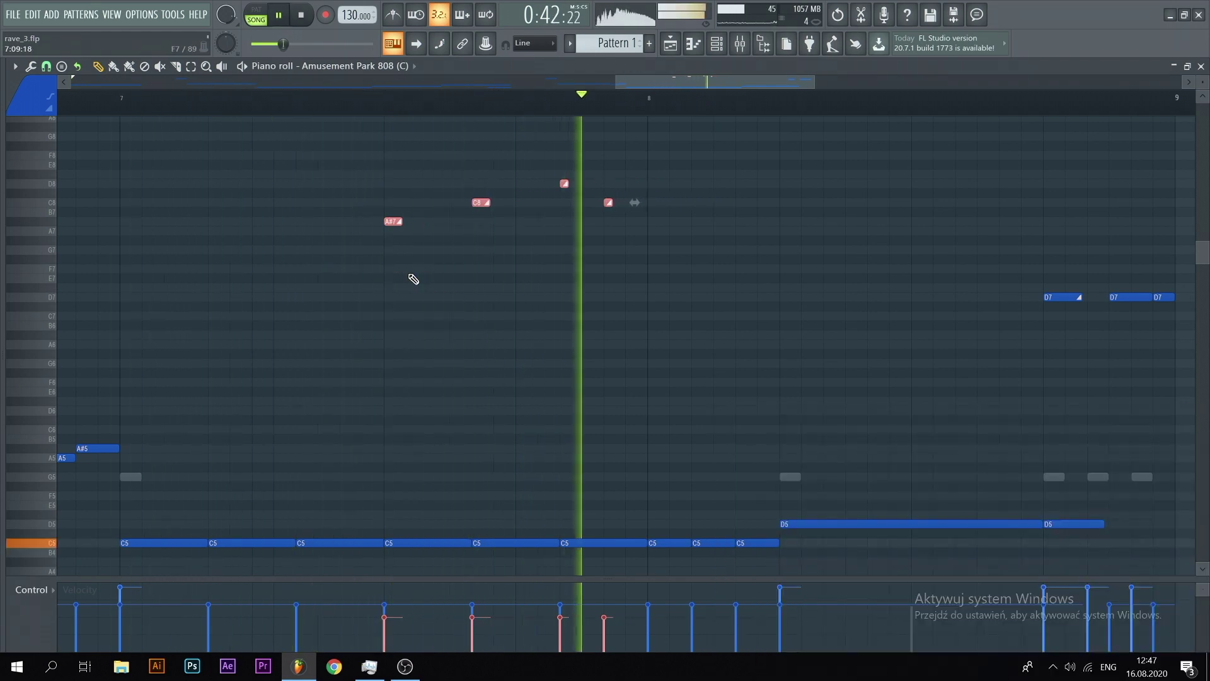
{"action": "key", "text": "space"}
{"action": "left_click_drag", "start_coordinate": [400, 222], "coordinate": [396, 223]}
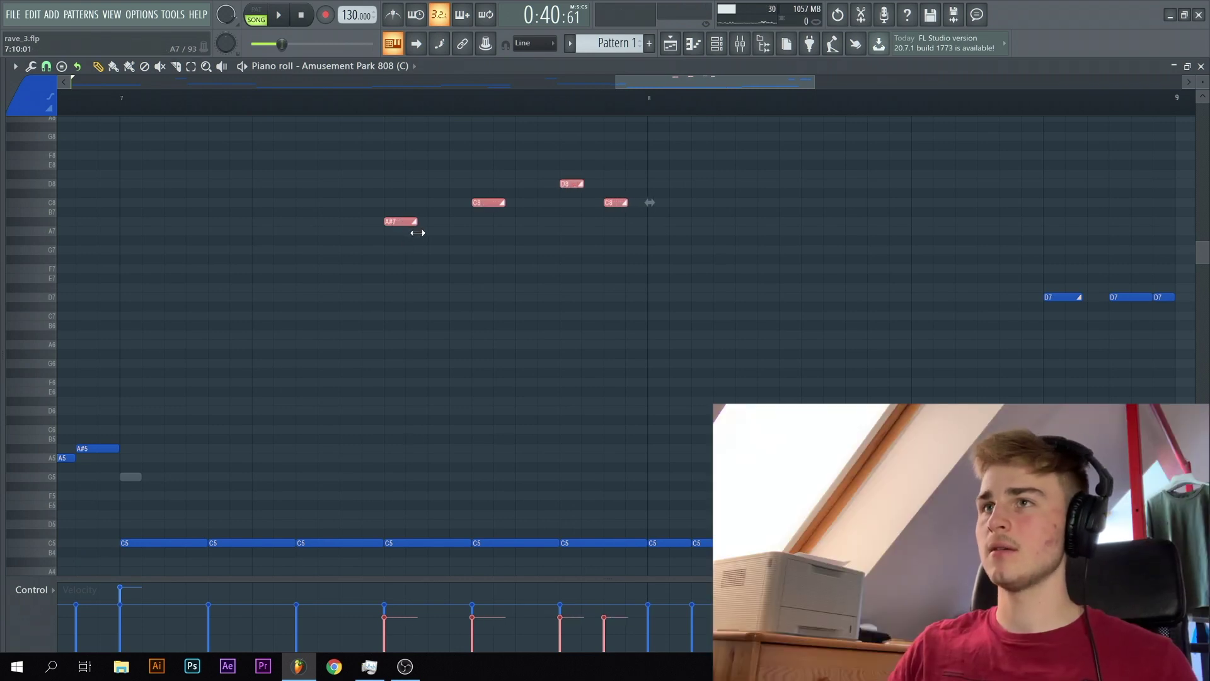
{"action": "key", "text": "space"}
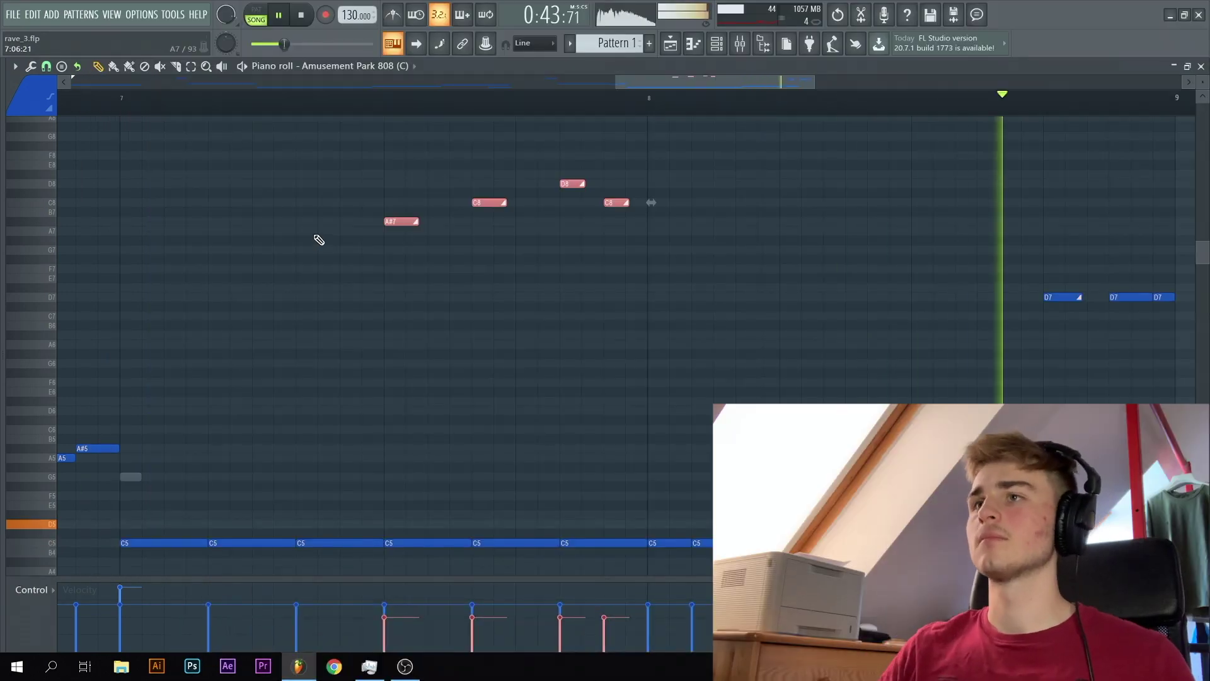
{"action": "key", "text": "space"}
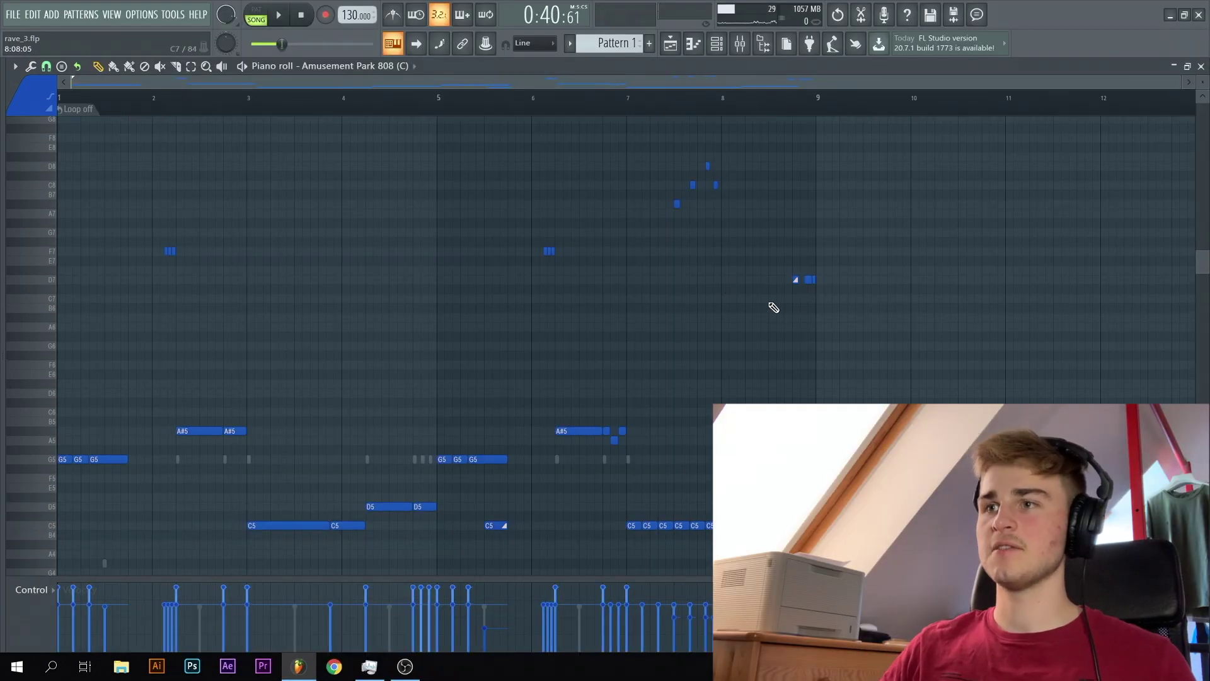
- Show the note pan values of the bar 7 slide notes in the piano roll's control lane
{"action": "scroll", "coordinate": [795, 317], "scroll_direction": "up", "scroll_amount": 4}
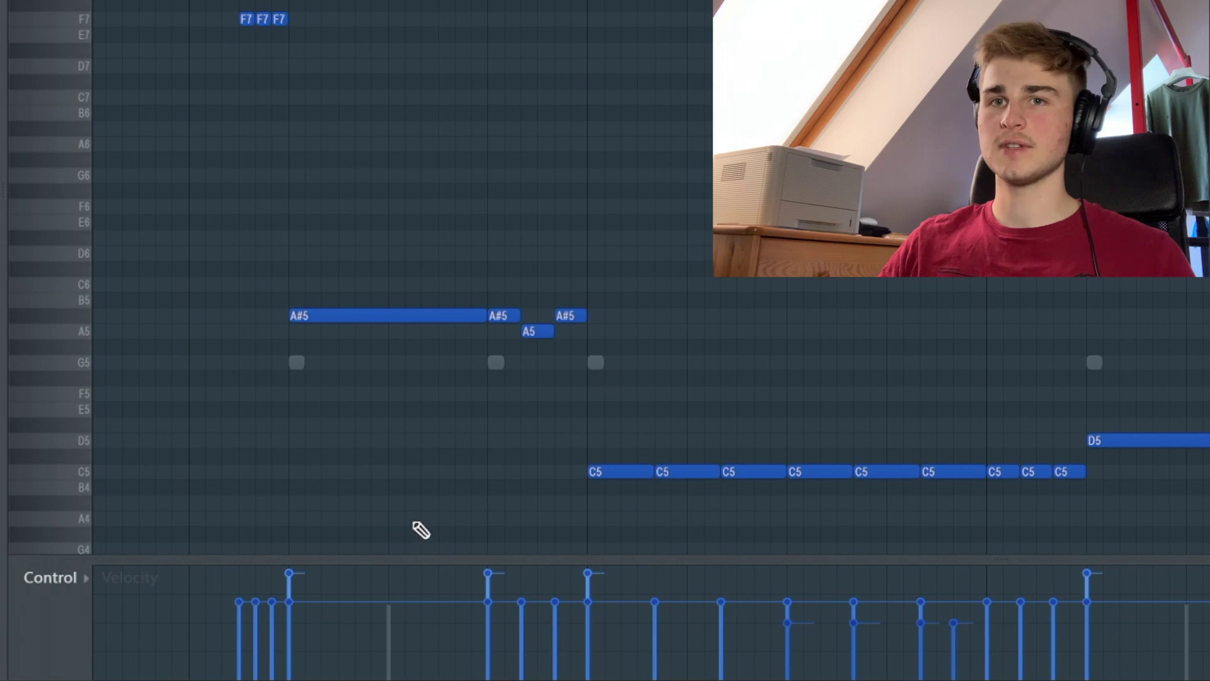
{"action": "left_click", "coordinate": [52, 587]}
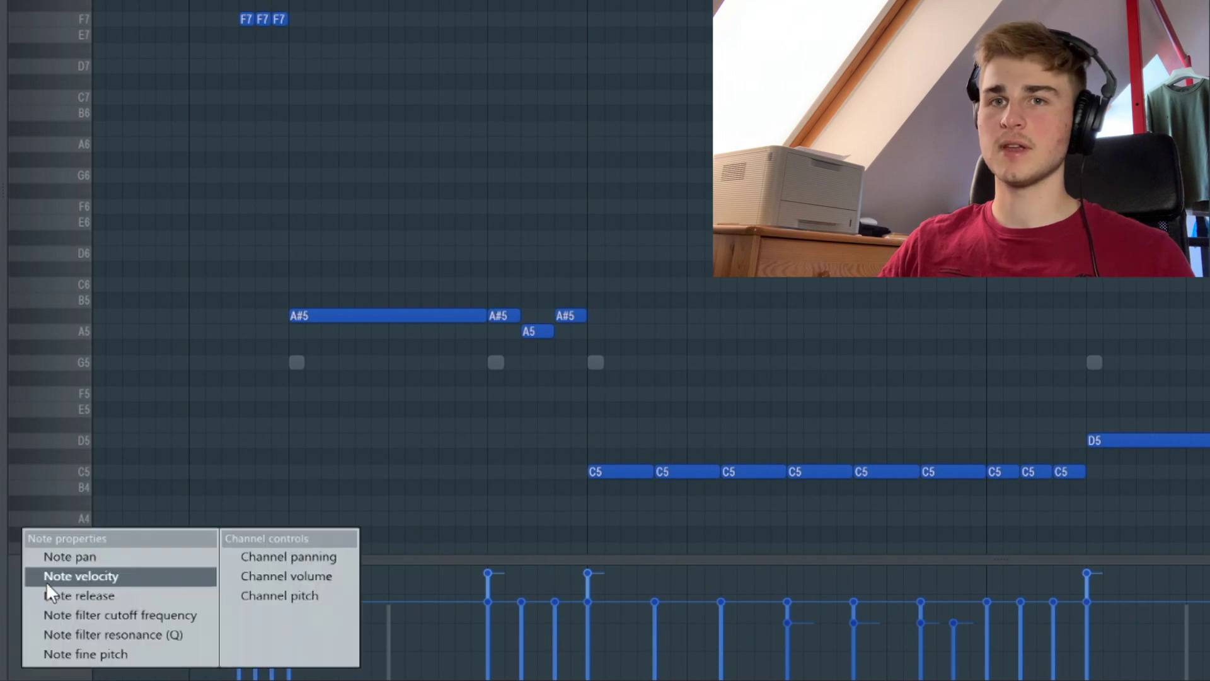
{"action": "left_click", "coordinate": [74, 561]}
{"action": "scroll", "coordinate": [656, 183], "scroll_direction": "up", "scroll_amount": 1}
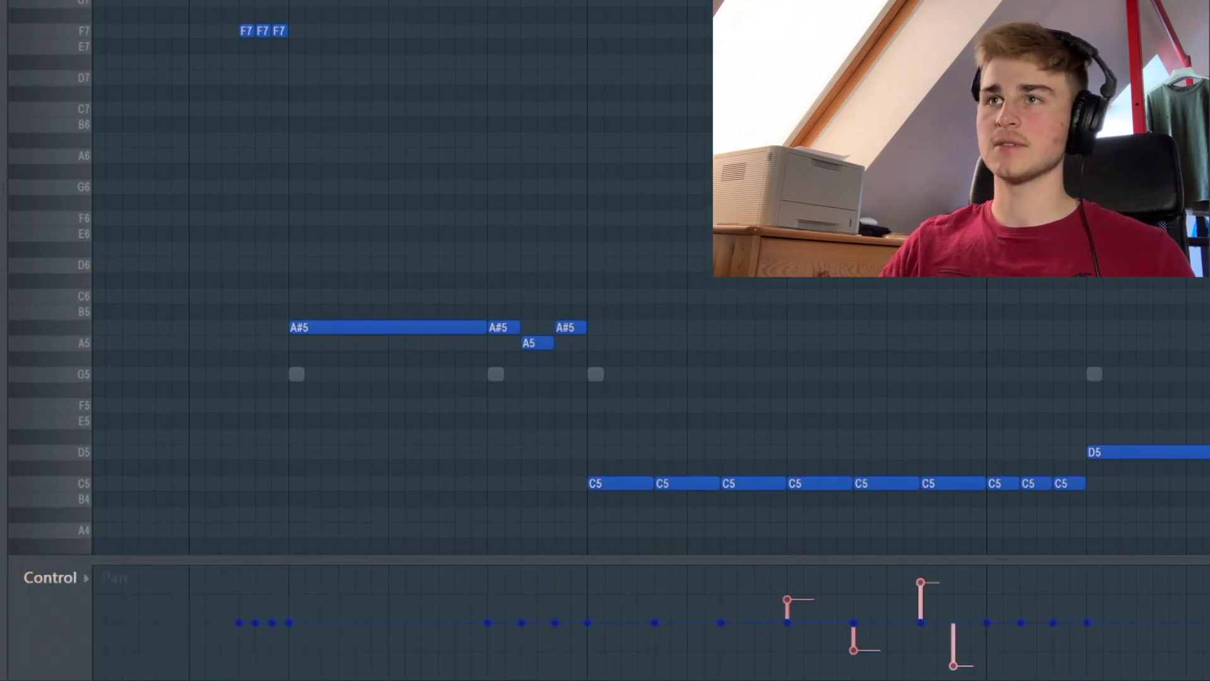
- Play the 808 passage from bar 7 to hear the panned slide notes
{"action": "key", "text": "space"}
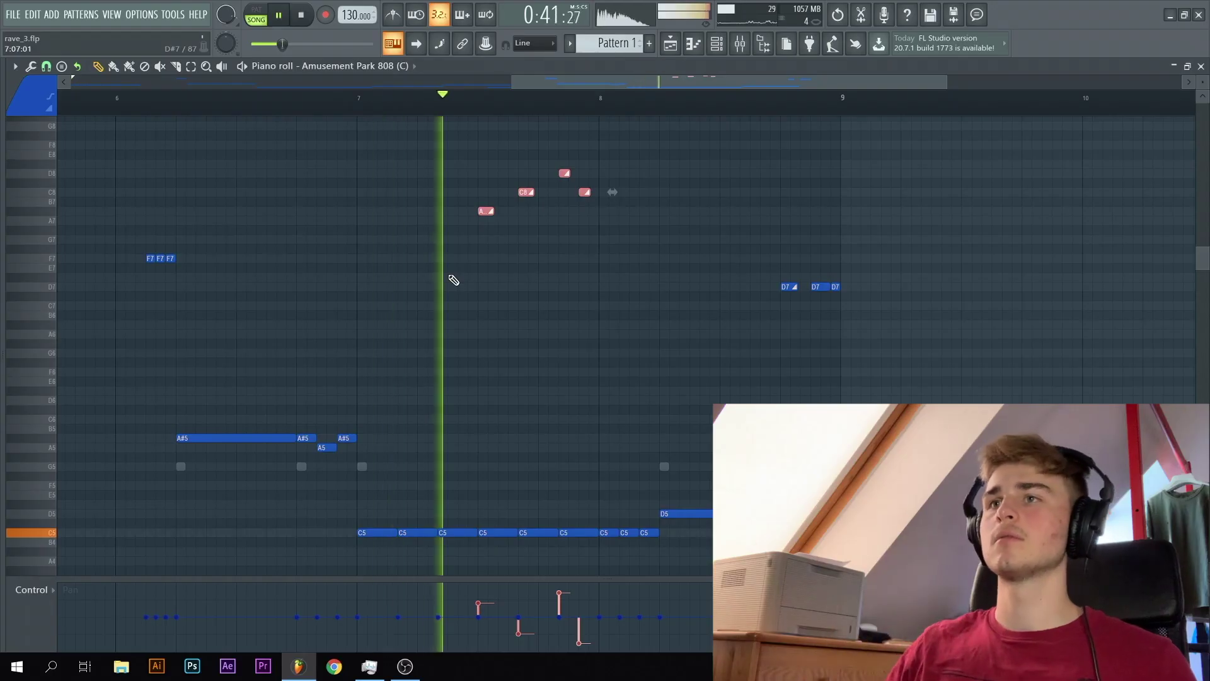
{"action": "key", "text": "space"}
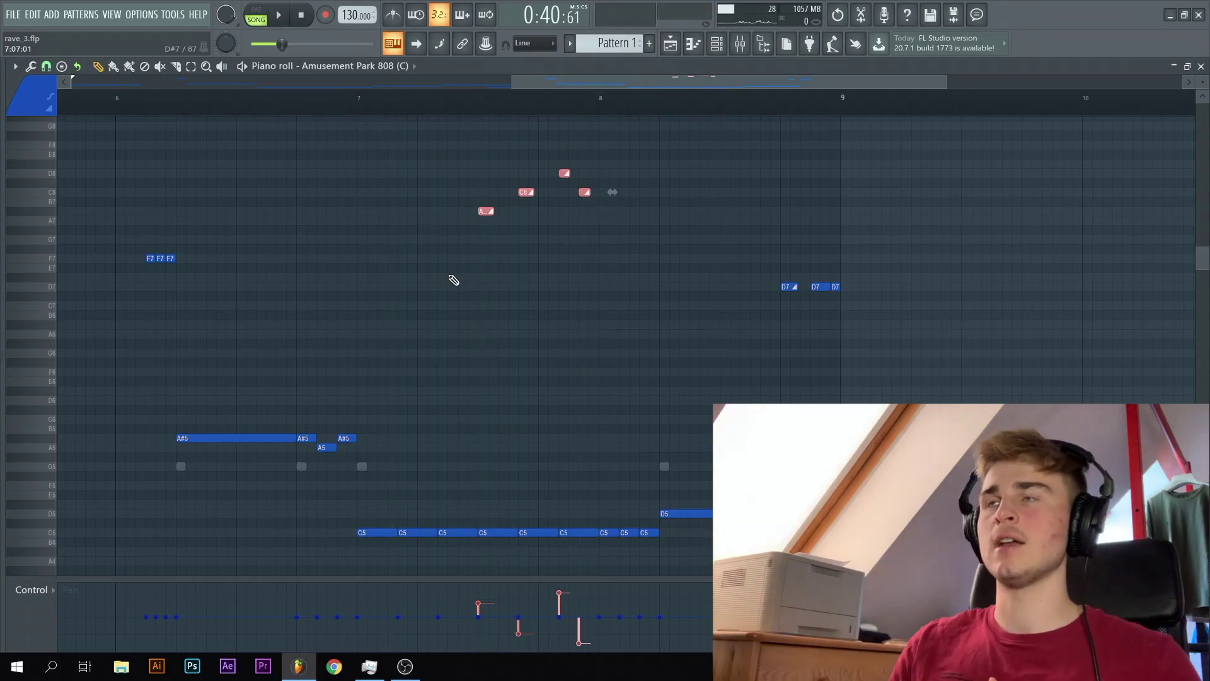
{"action": "key", "text": "space"}
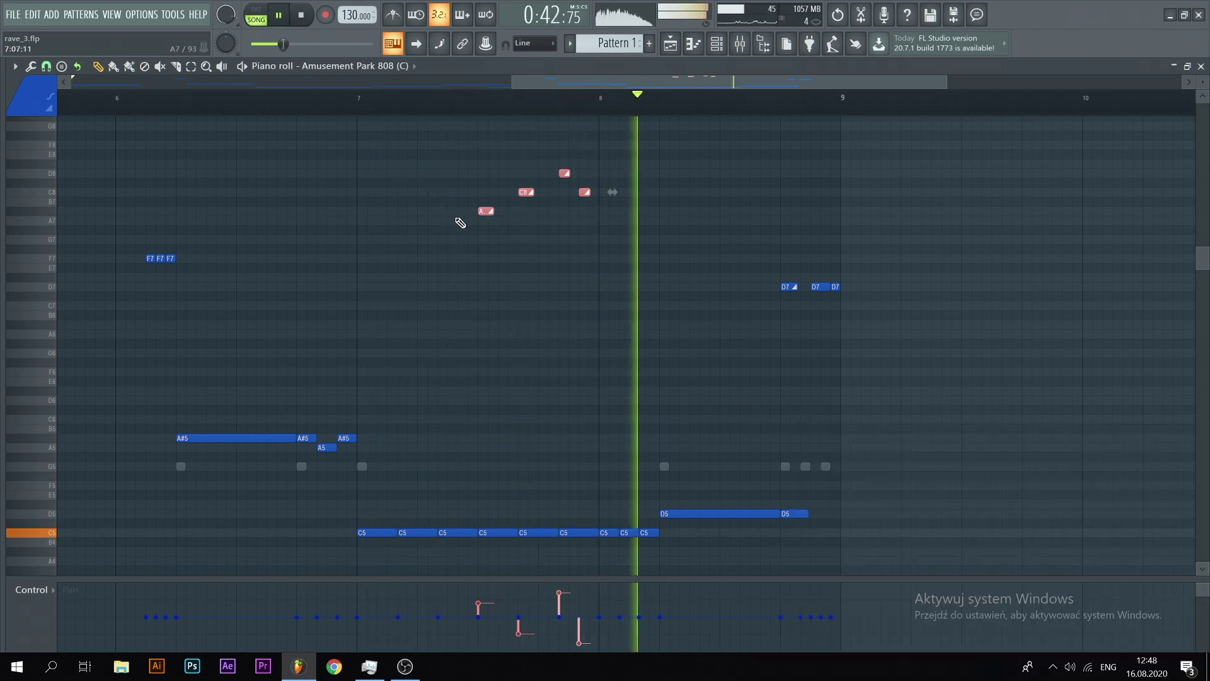
{"action": "key", "text": "space"}
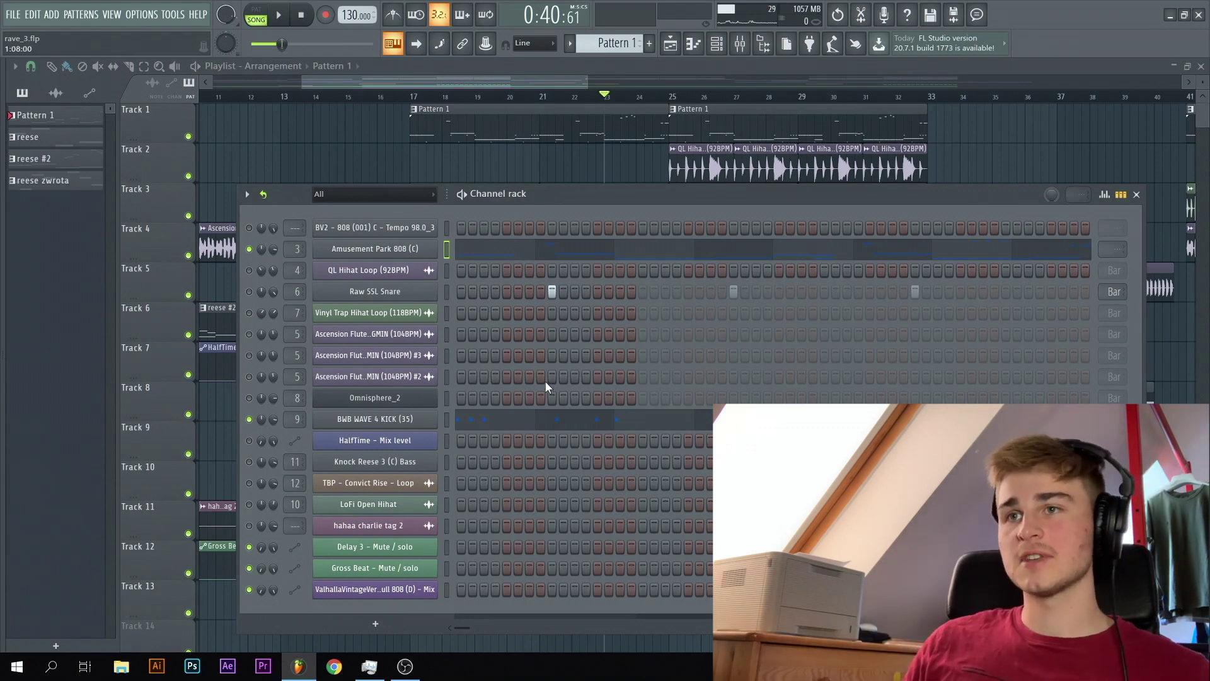
- Inspect the BWB WAVE 4 KICK (35) sample and the Neutron 3 equalizer on the kick's mixer track
{"action": "left_click", "coordinate": [428, 420]}
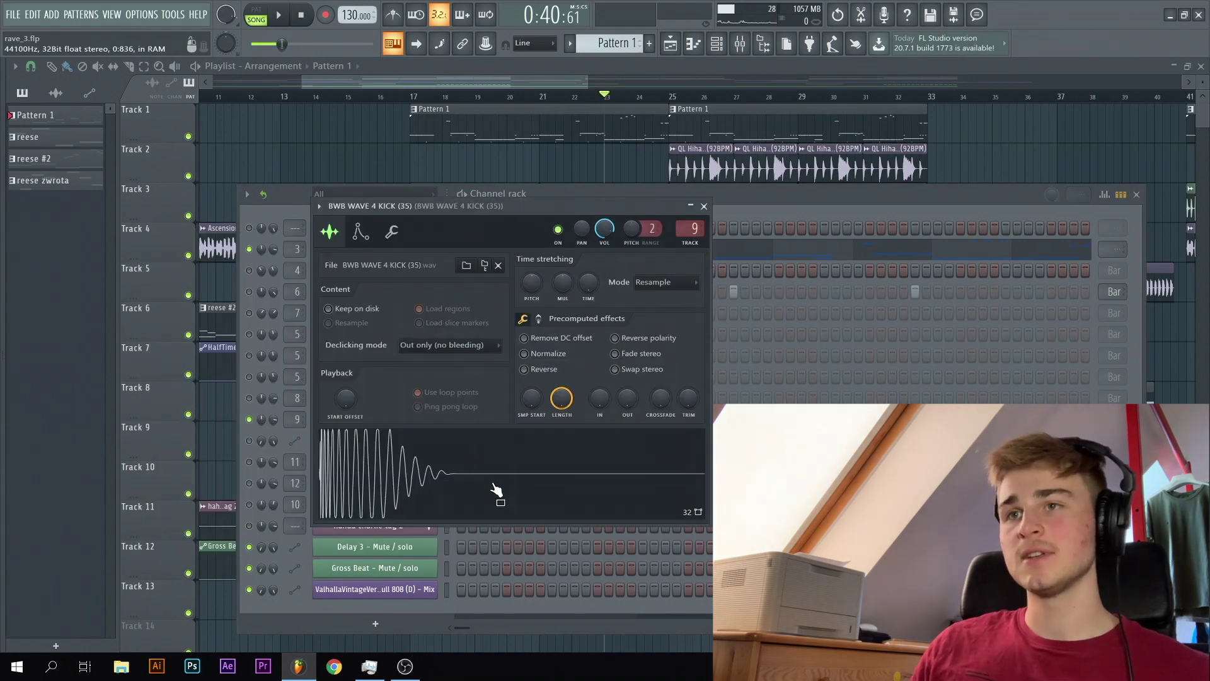
{"action": "key", "text": "Escape"}
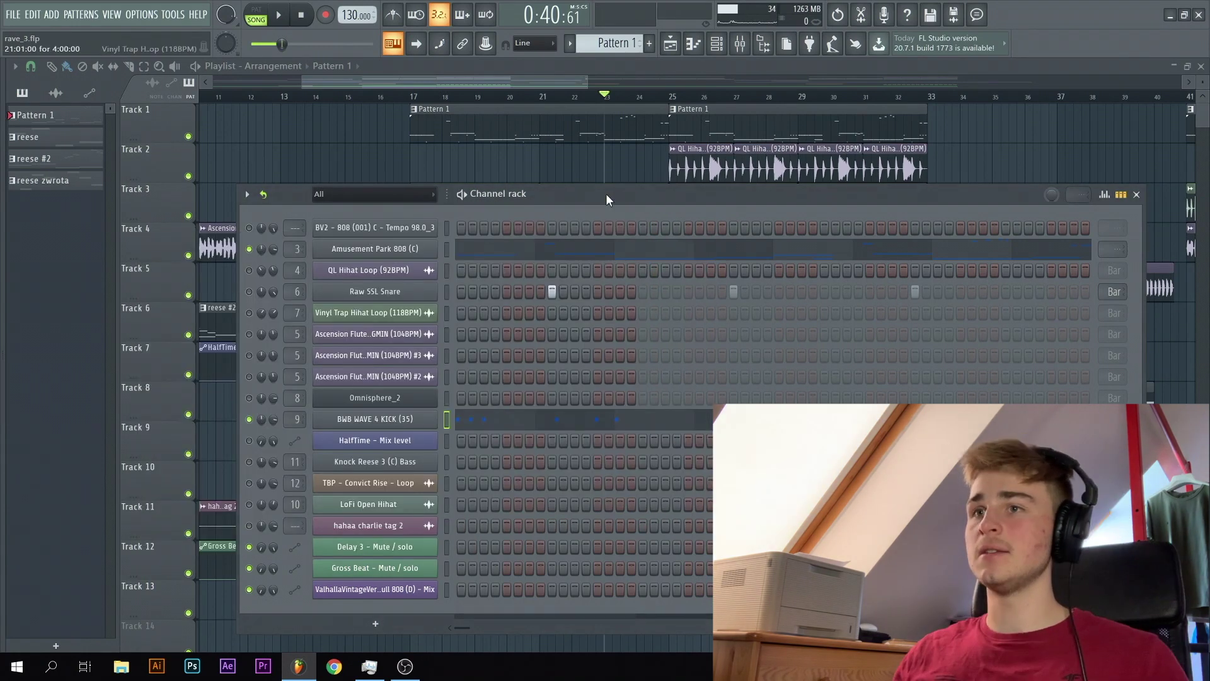
{"action": "left_click", "coordinate": [742, 51]}
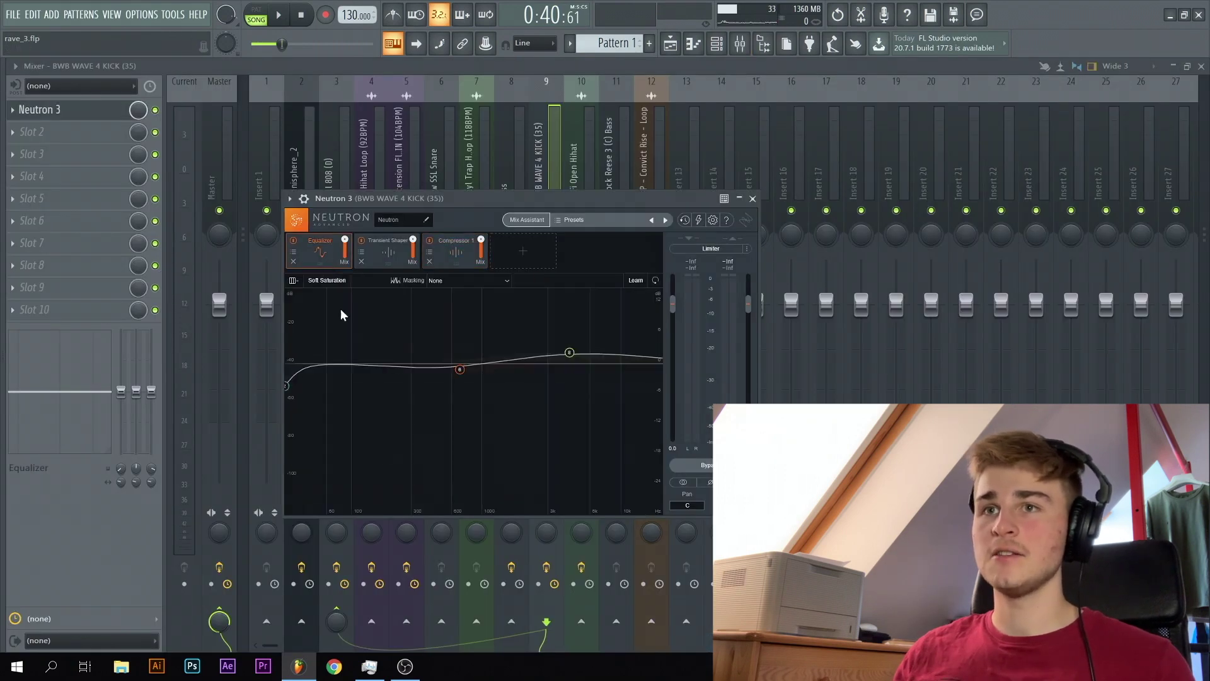
{"action": "left_click", "coordinate": [286, 385]}
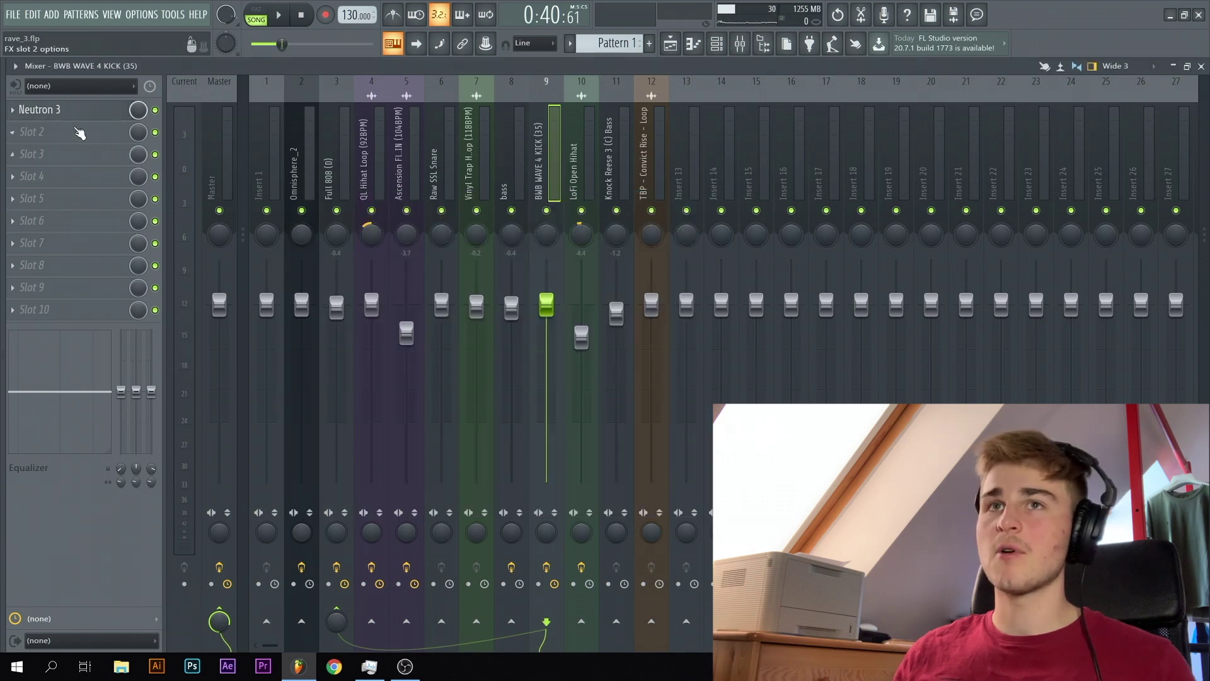
{"action": "left_click", "coordinate": [71, 116]}
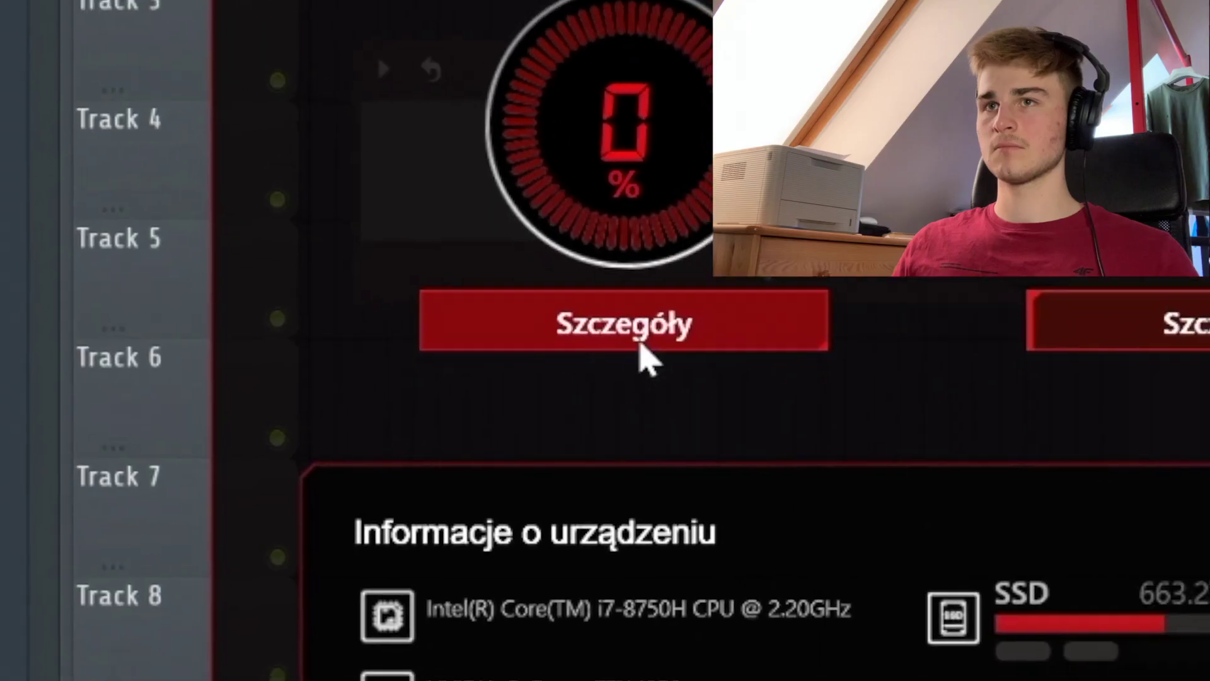
{"action": "left_click", "coordinate": [643, 351]}
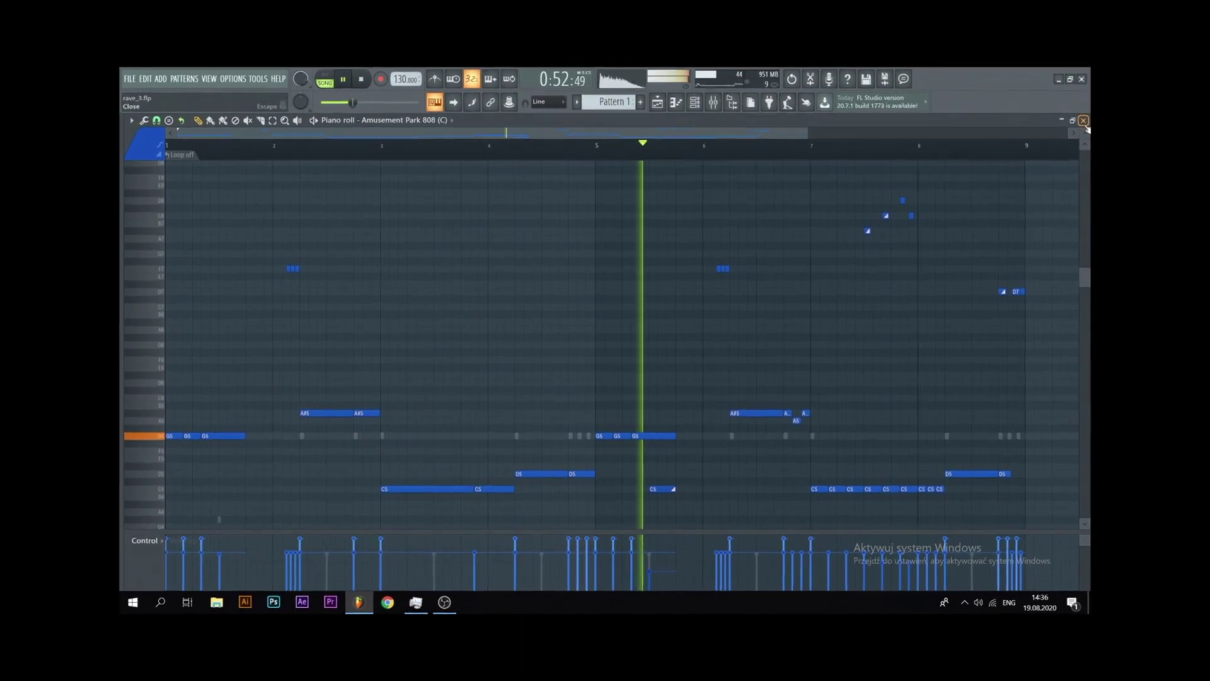
- Reset the volume fader of the Full 808 (D) mixer track, return to the channel rack and stop playback
{"action": "left_click", "coordinate": [1066, 128]}
{"action": "left_click", "coordinate": [710, 112]}
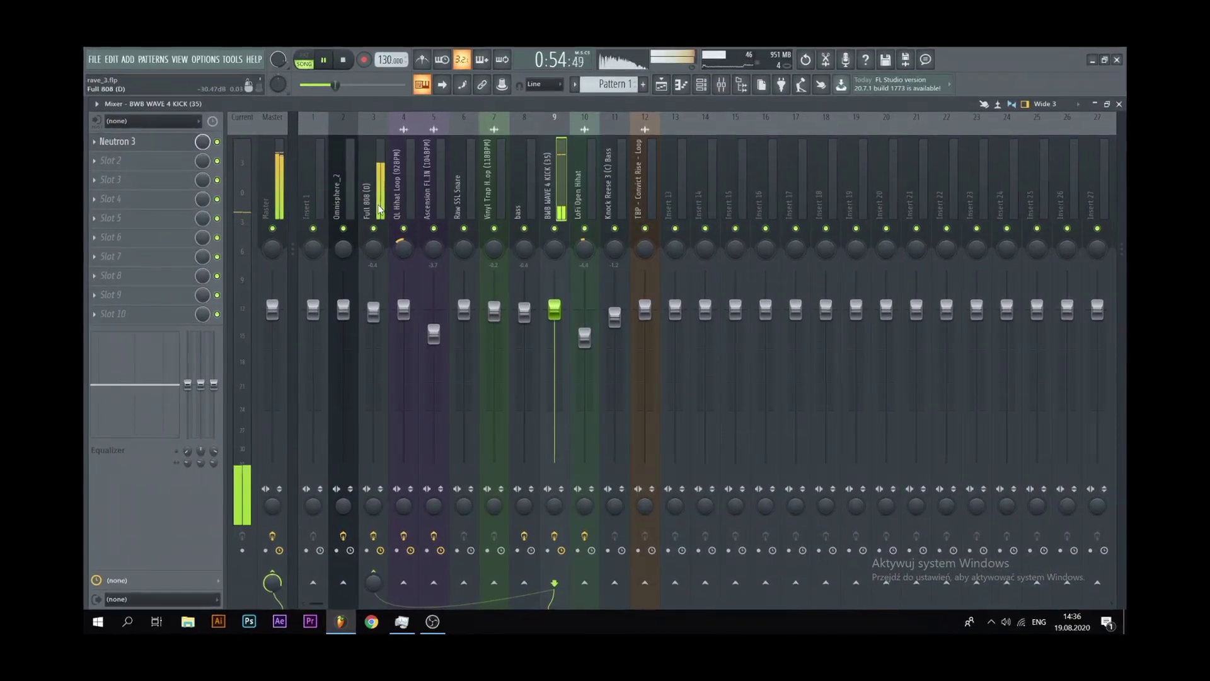
{"action": "left_click", "coordinate": [387, 225]}
{"action": "right_click", "coordinate": [384, 318]}
{"action": "left_click", "coordinate": [558, 237]}
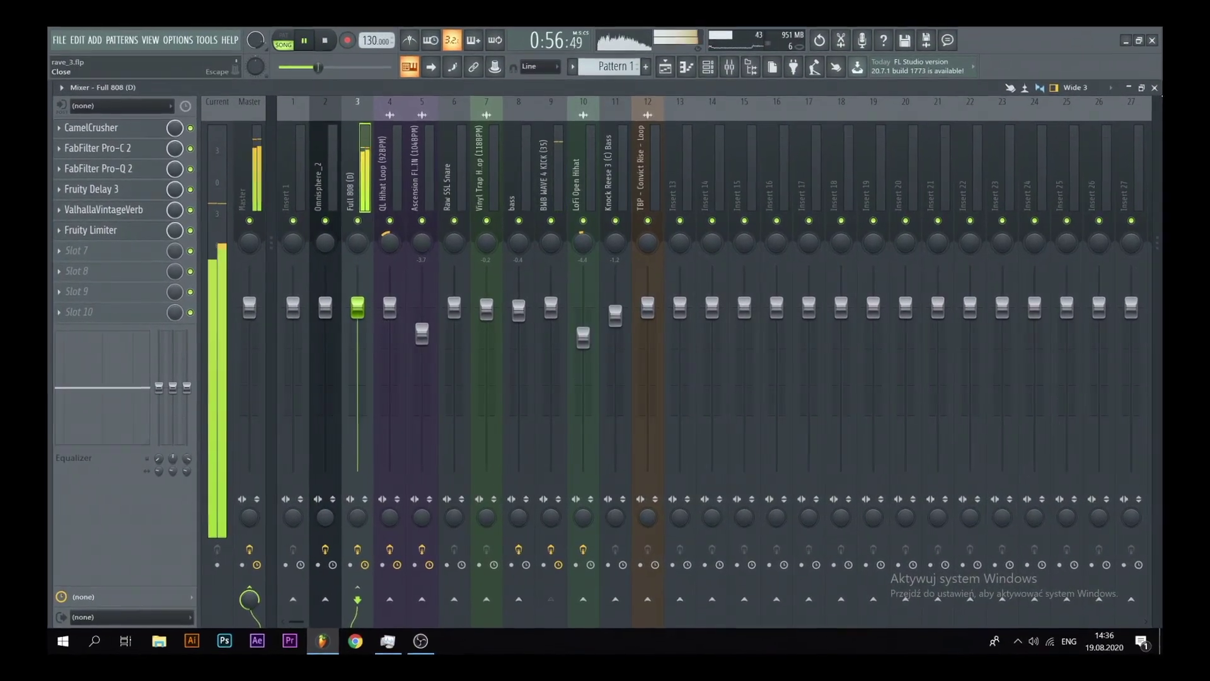
{"action": "left_click", "coordinate": [1137, 97]}
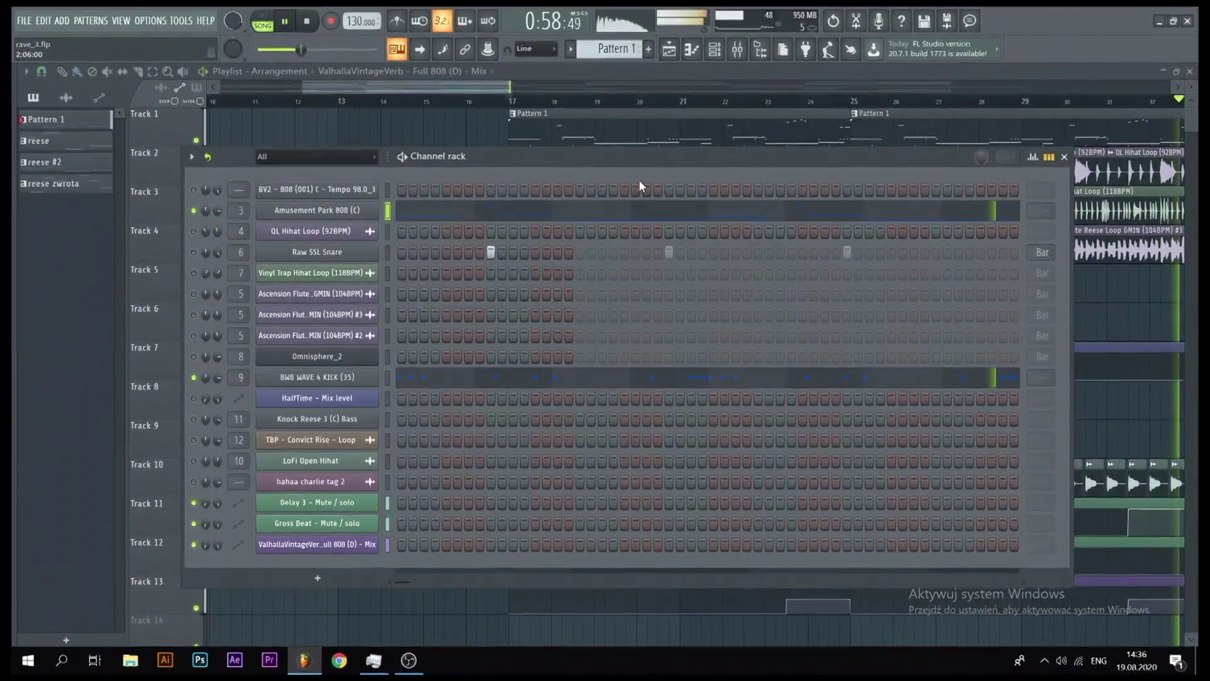
{"action": "key", "text": "space"}
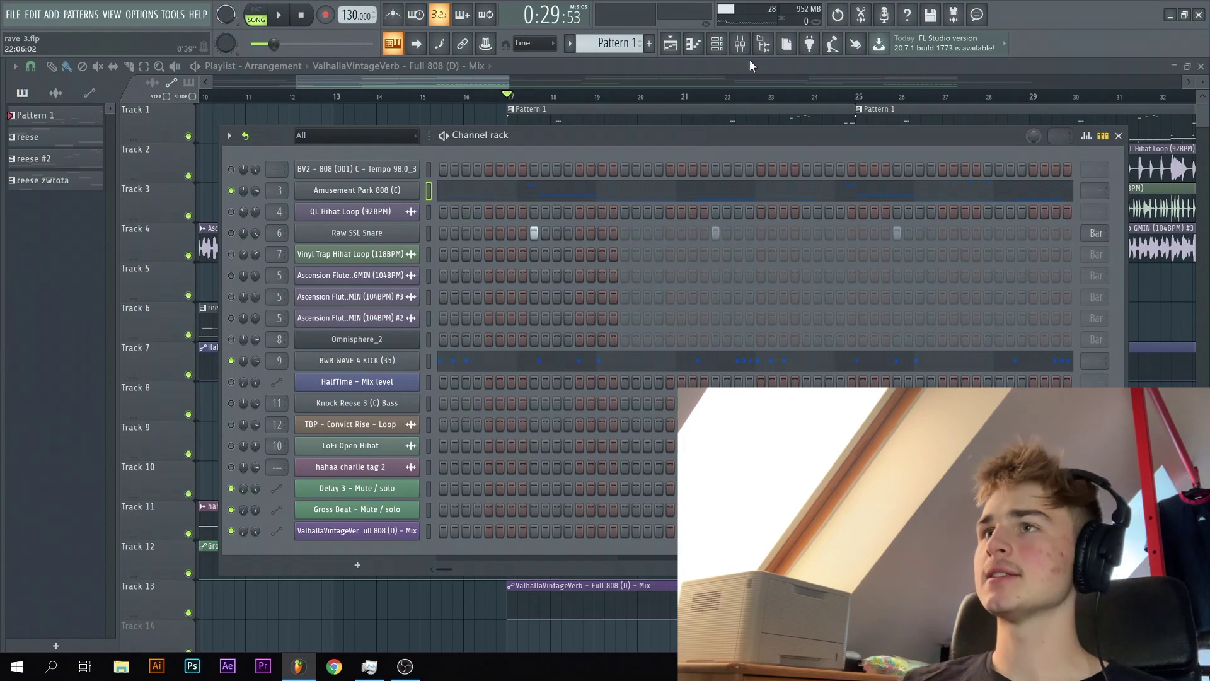
- Open the Amusement Park 808 (C) channel settings and try routing the channel to mixer track 4
{"action": "left_click", "coordinate": [741, 44]}
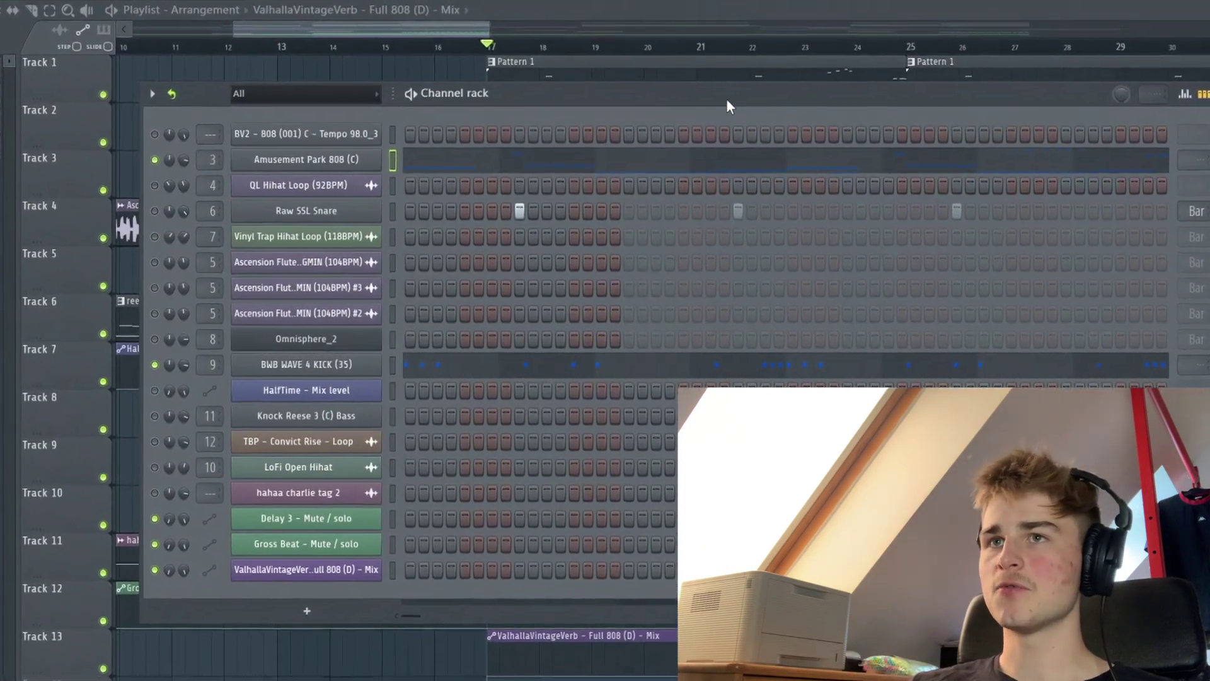
{"action": "left_click_drag", "start_coordinate": [723, 104], "coordinate": [834, 162]}
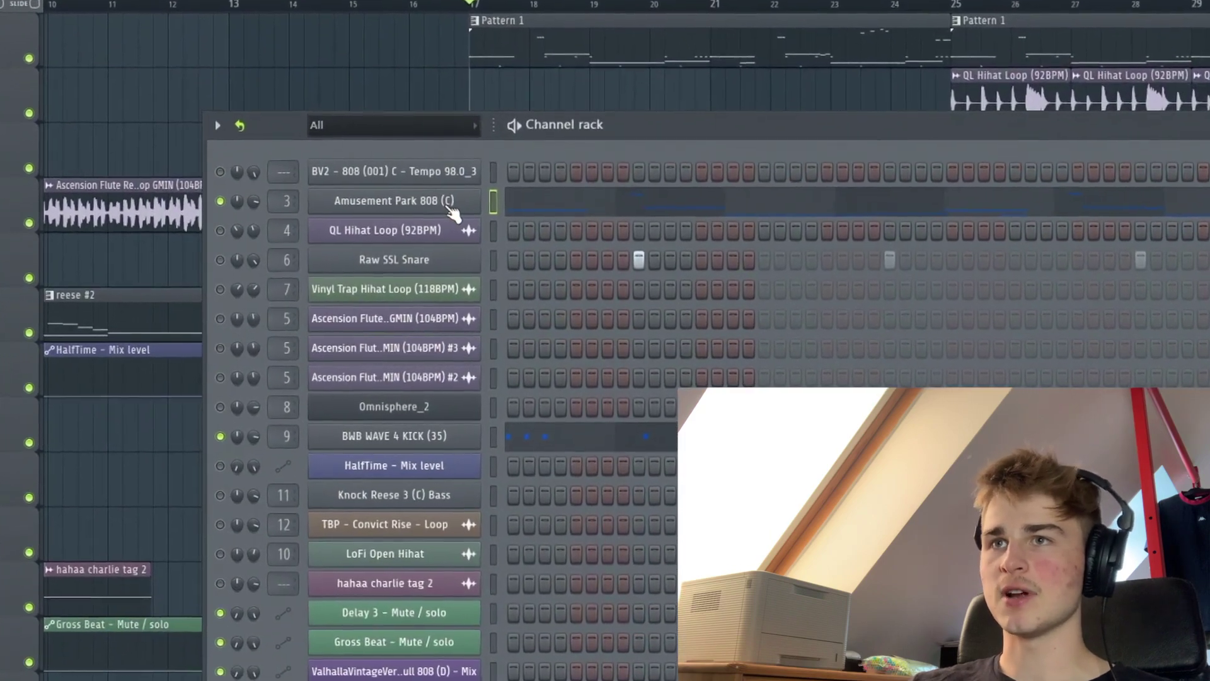
{"action": "left_click", "coordinate": [455, 210]}
{"action": "left_click_drag", "start_coordinate": [769, 130], "coordinate": [775, 132]}
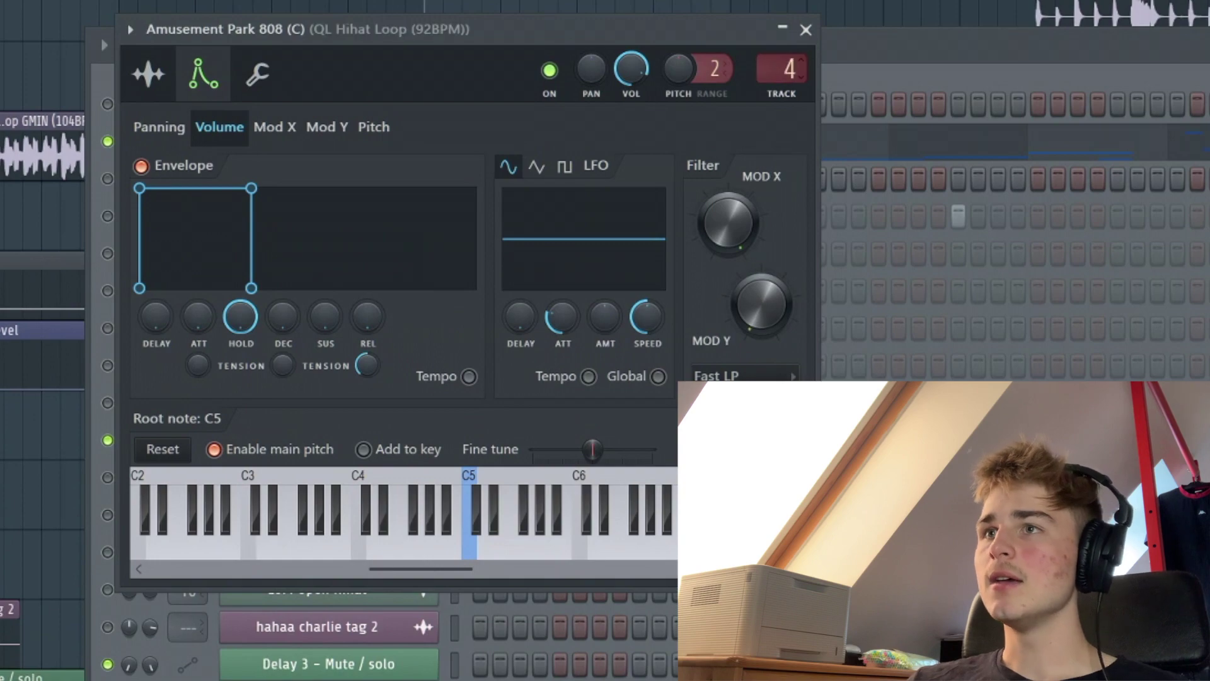
{"action": "left_click", "coordinate": [806, 30]}
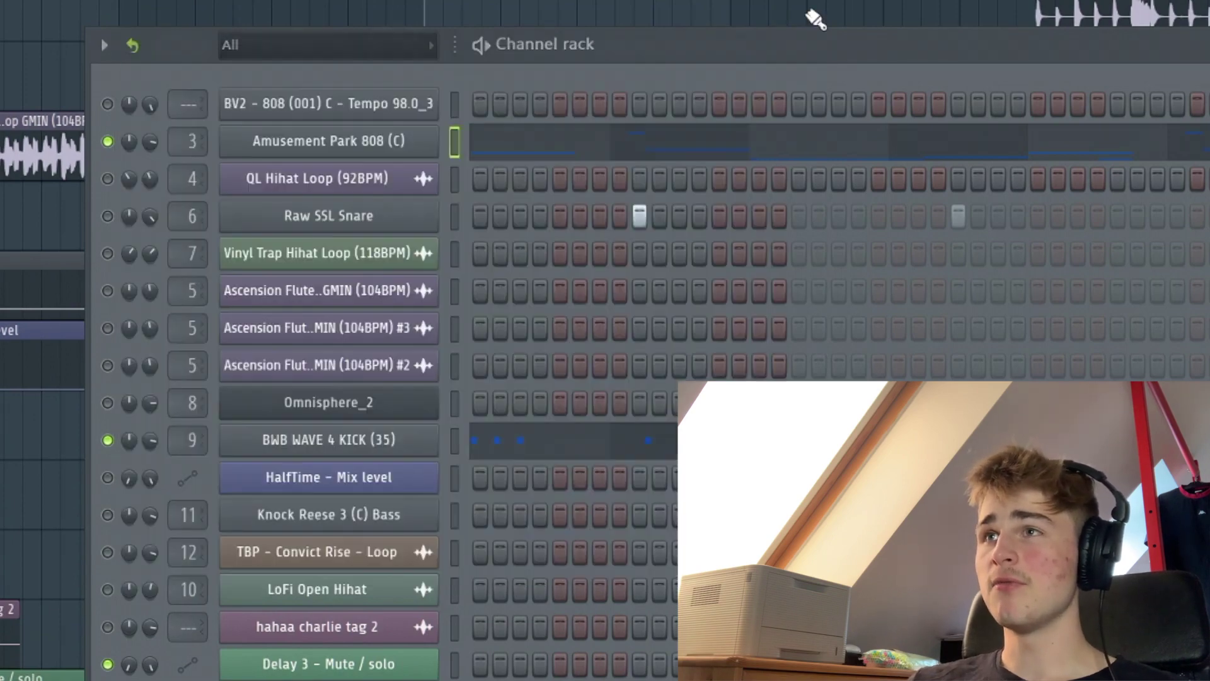
- Solo the Full 808 (D) track in the mixer and play it back
{"action": "left_click", "coordinate": [745, 44]}
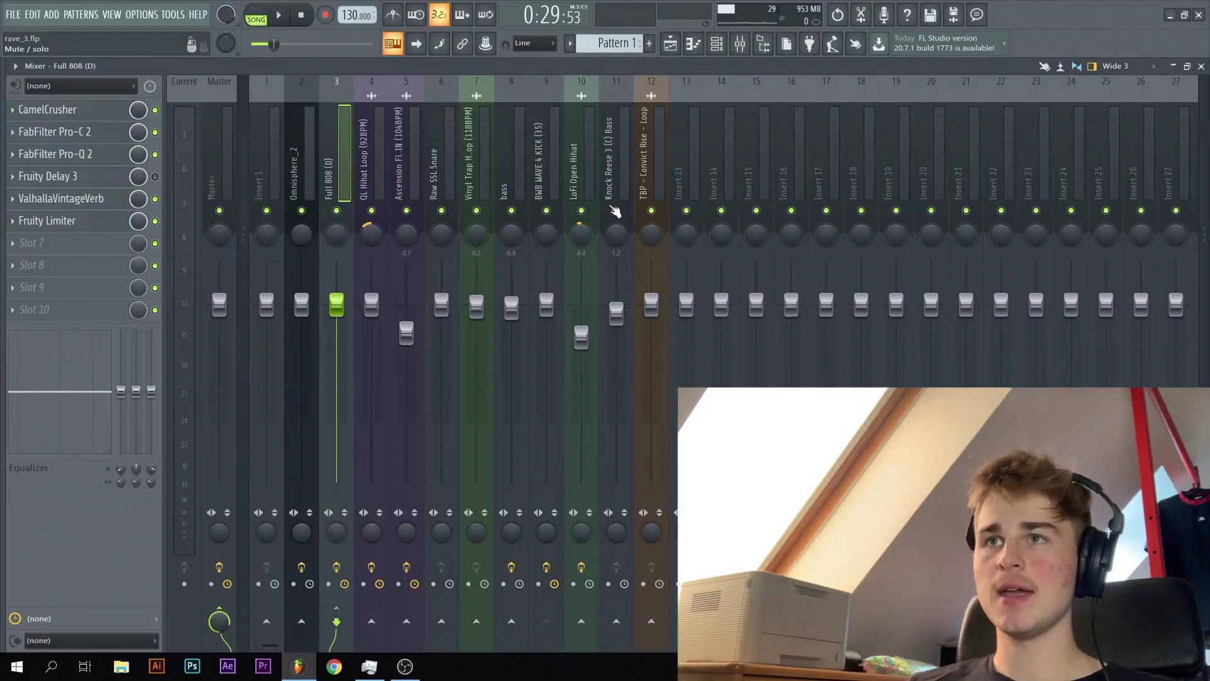
{"action": "right_click", "coordinate": [340, 212]}
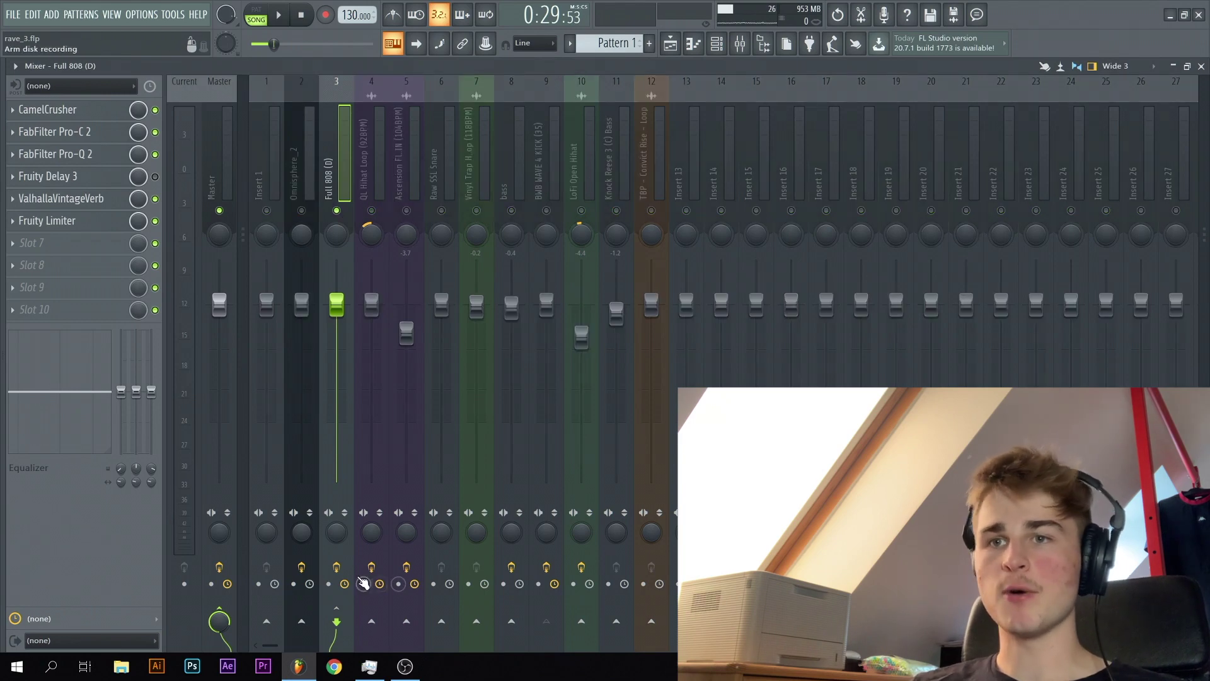
{"action": "key", "text": "space"}
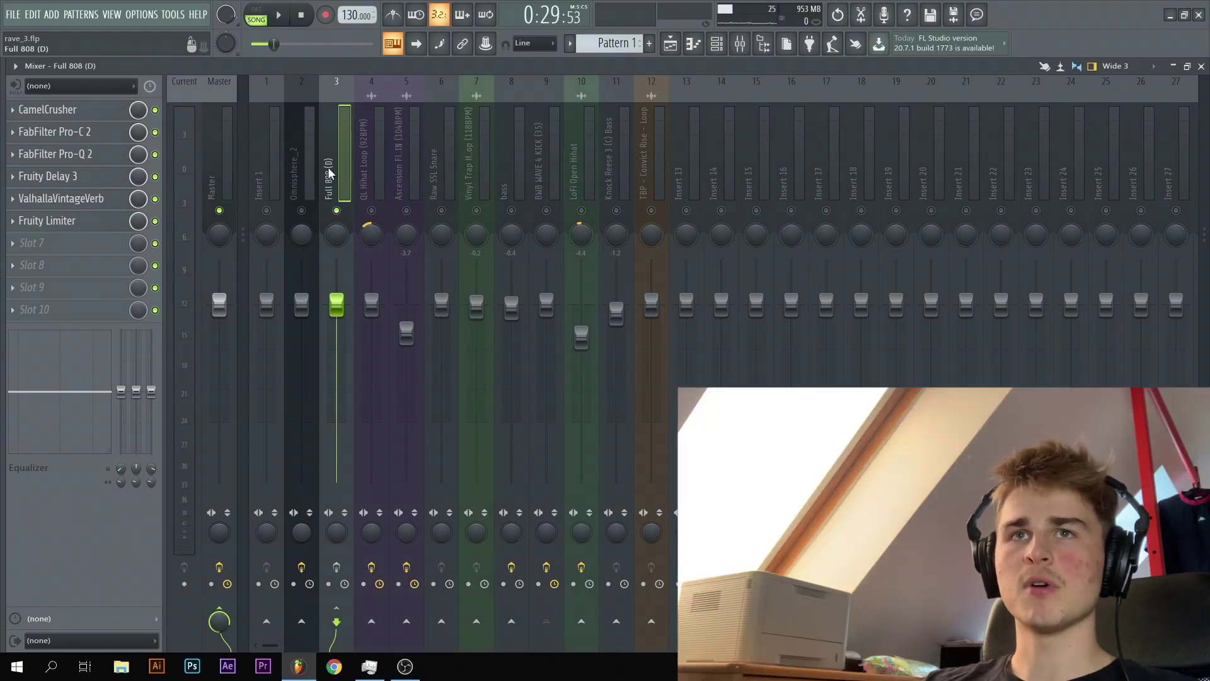
- Open CamelCrusher on the Full 808 (D) track, reposition its window and adjust the Master Mix amount
{"action": "left_click", "coordinate": [44, 111]}
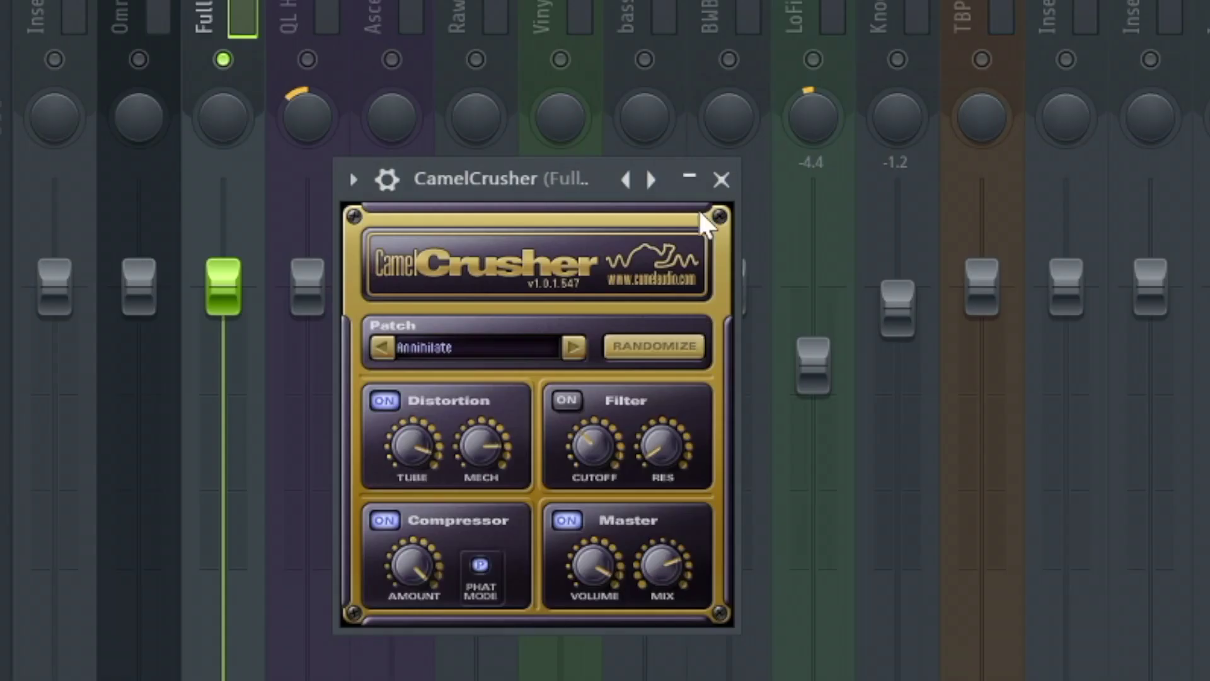
{"action": "left_click_drag", "start_coordinate": [543, 176], "coordinate": [761, 53]}
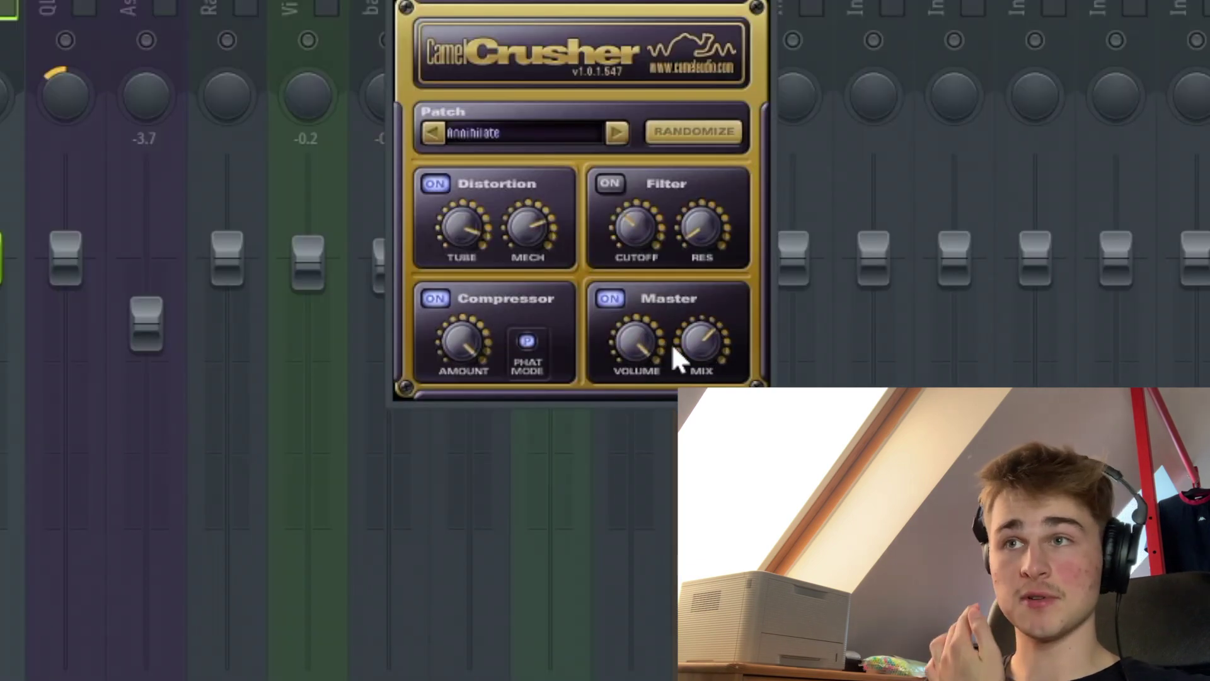
{"action": "left_click_drag", "start_coordinate": [696, 347], "coordinate": [694, 263]}
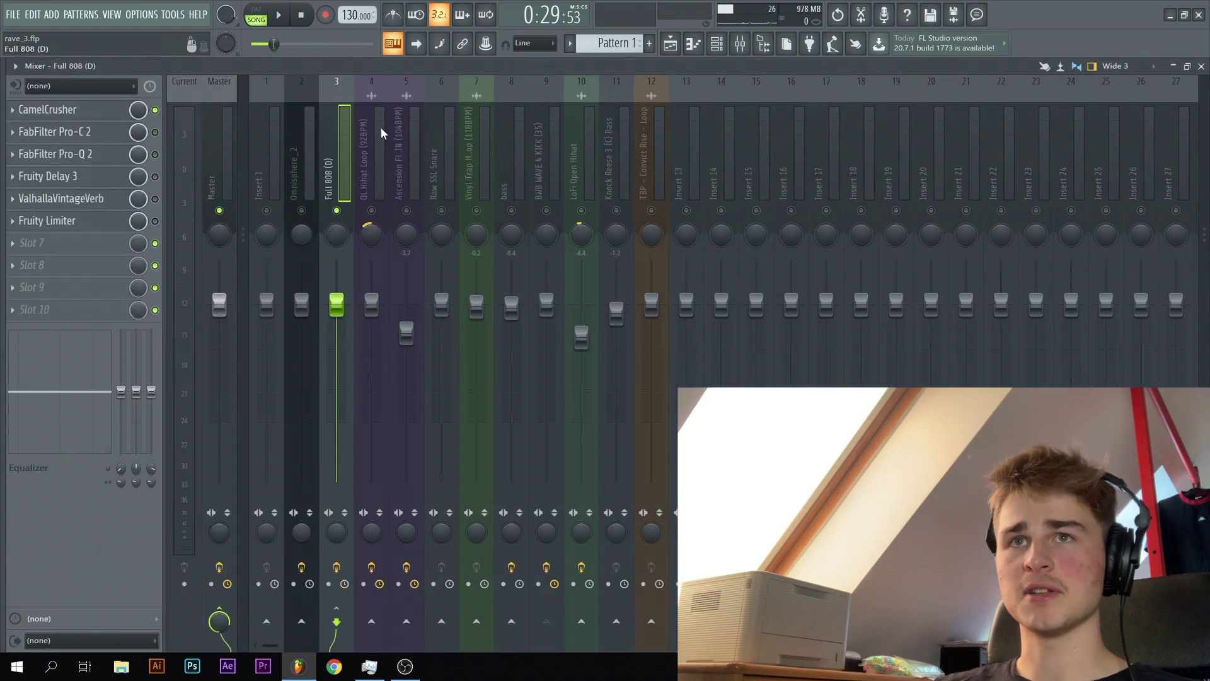
- Open FabFilter Pro-C 2 on the Full 808 (D) track and play the 808 through its DI Attack Reduction bM preset
{"action": "key", "text": "space"}
{"action": "key", "text": "space"}
{"action": "key", "text": "space"}
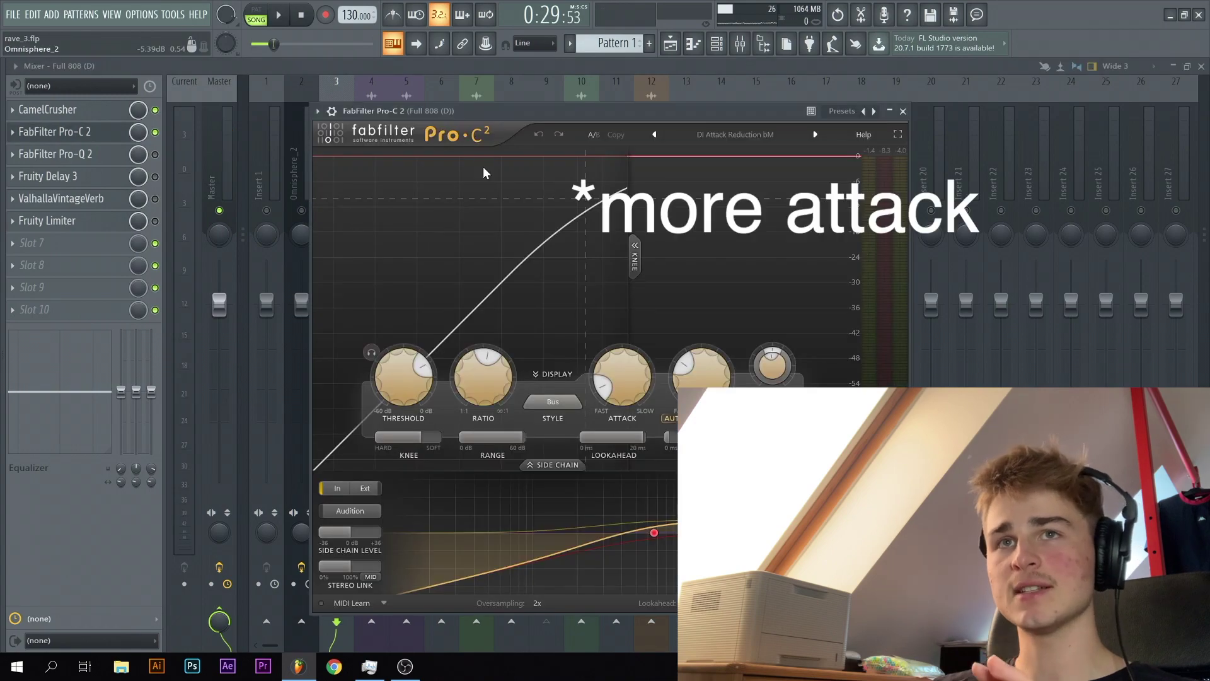
{"action": "key", "text": "space"}
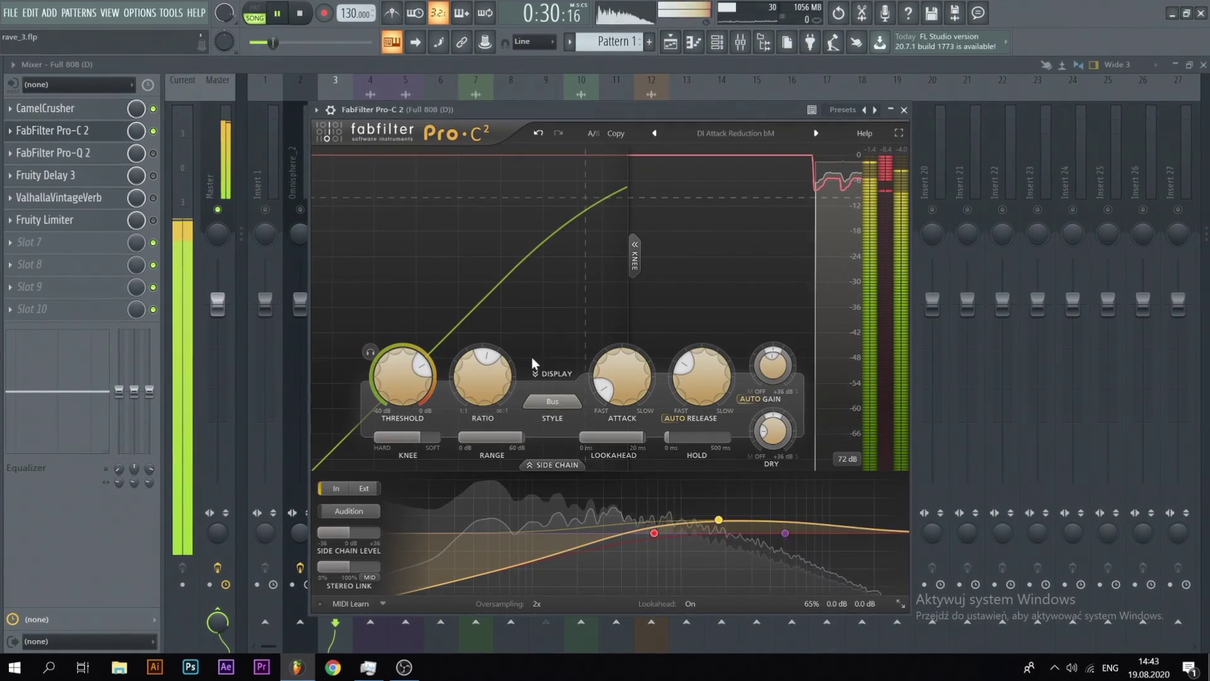
{"action": "key", "text": "space"}
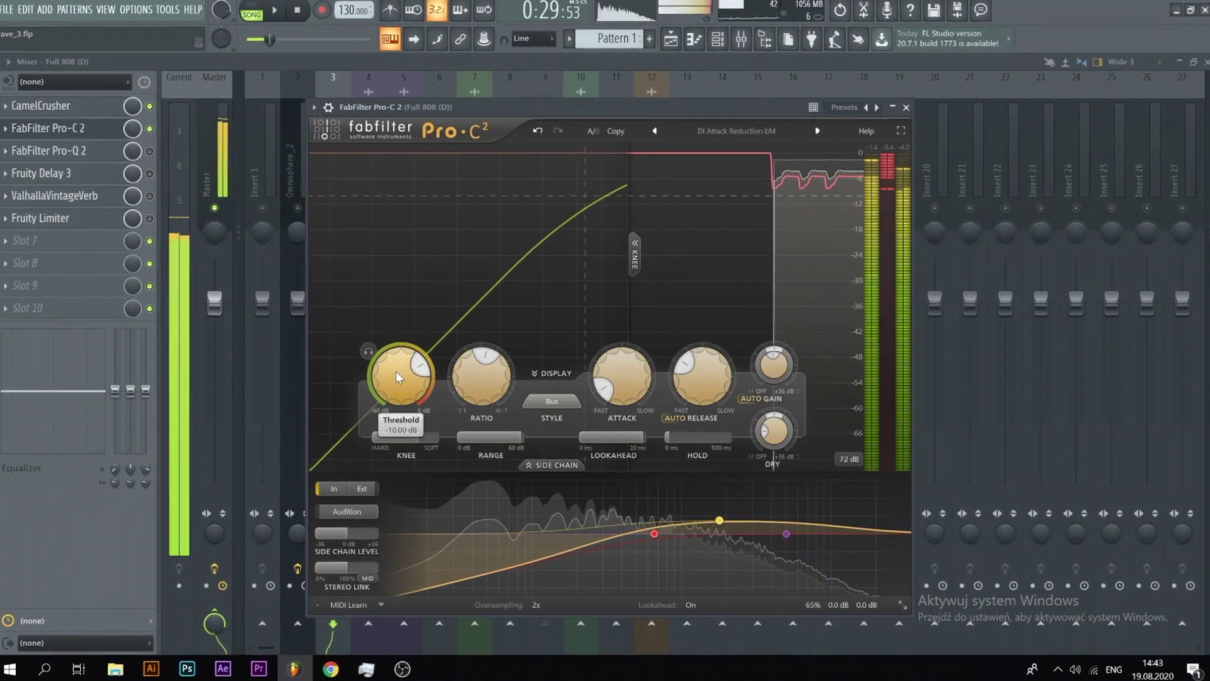
- Lower the Pro-C 2 threshold during playback, raise it back slightly and stop playback
{"action": "left_click_drag", "start_coordinate": [399, 374], "coordinate": [396, 437]}
{"action": "key", "text": "space"}
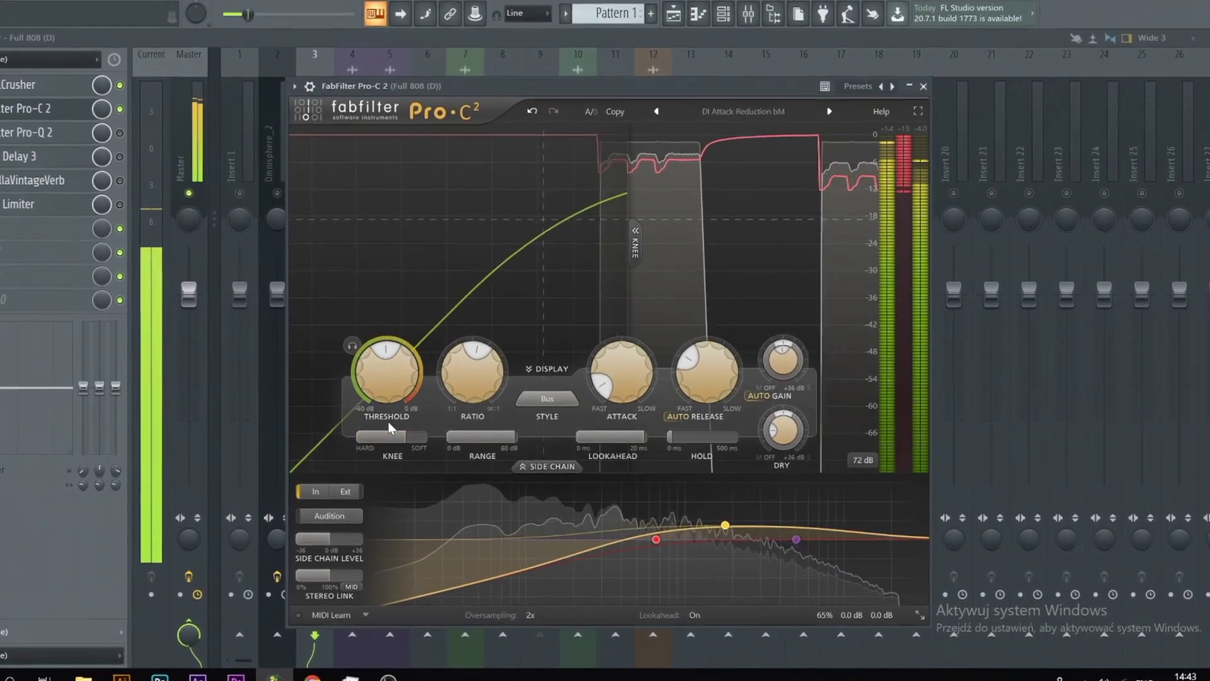
{"action": "left_click_drag", "start_coordinate": [384, 389], "coordinate": [382, 370]}
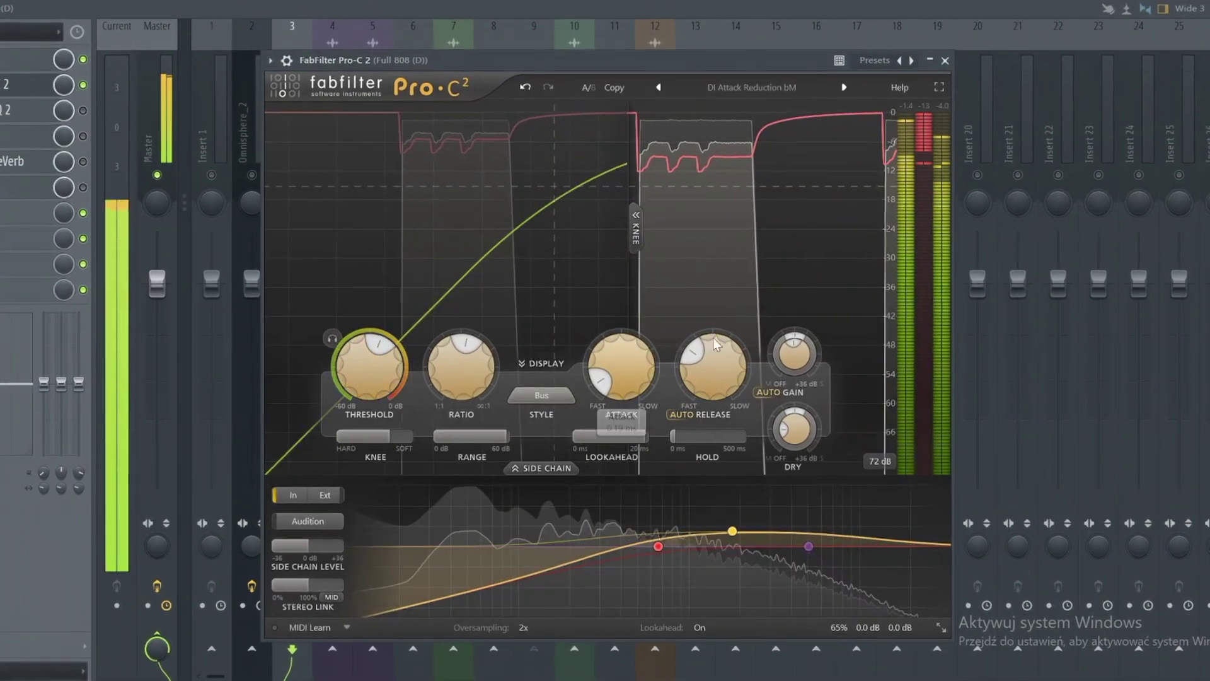
{"action": "mouse_move", "coordinate": [800, 355]}
{"action": "key", "text": "space"}
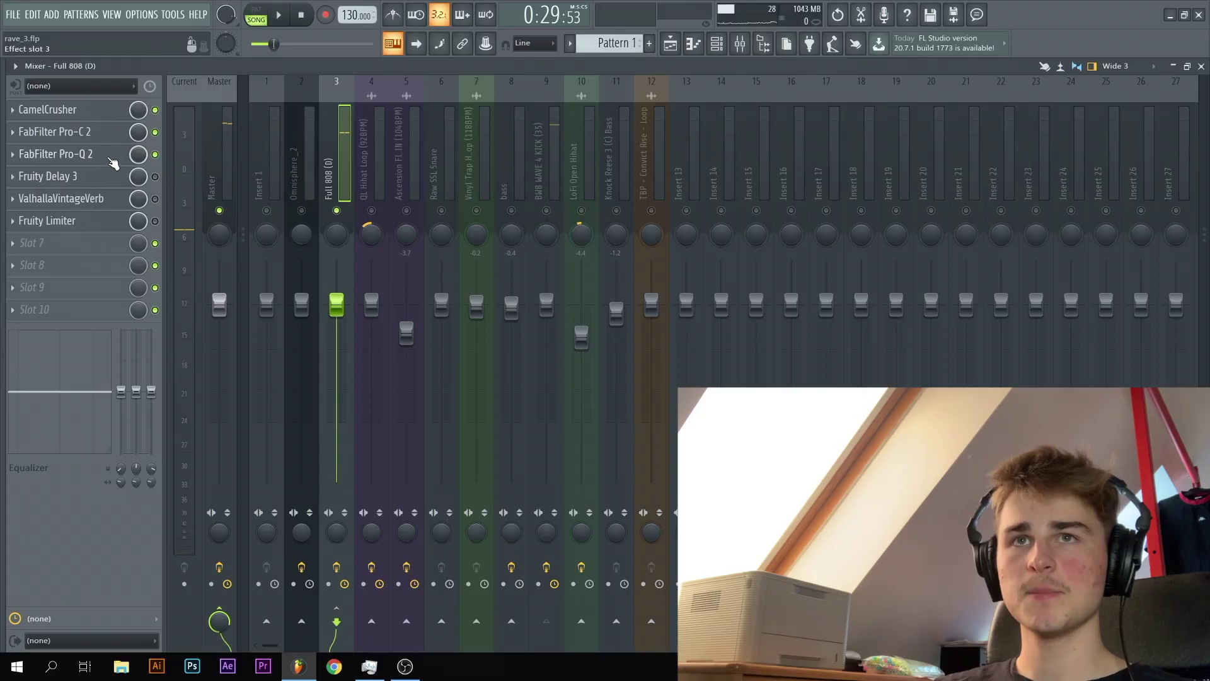
- Open FabFilter Pro-Q 2 on the Full 808 (D) track, slightly adjust the high-frequency cut band and close the equalizer
{"action": "left_click", "coordinate": [112, 158]}
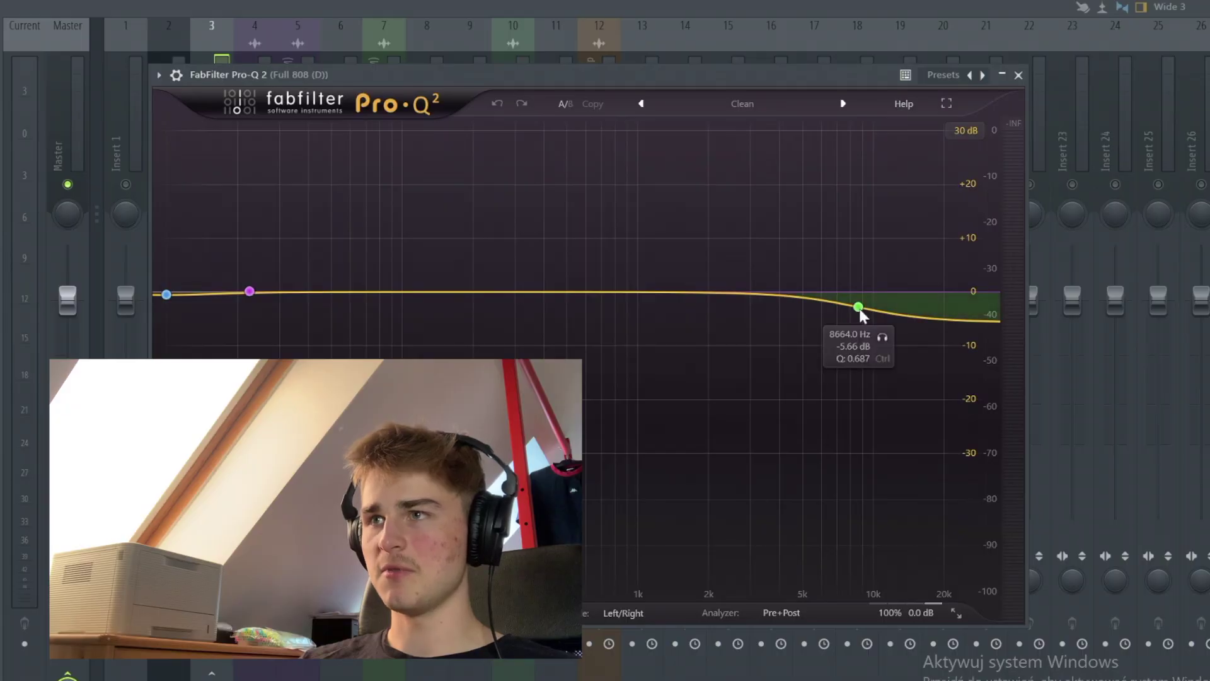
{"action": "left_click_drag", "start_coordinate": [860, 308], "coordinate": [857, 310]}
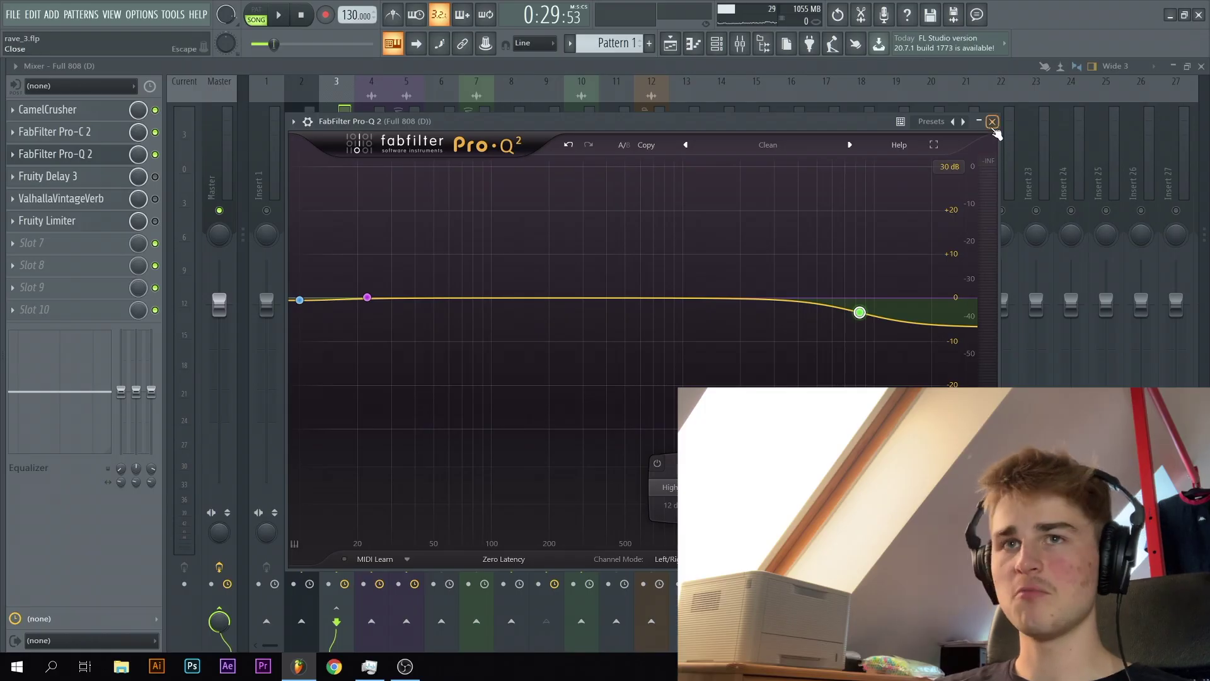
{"action": "left_click", "coordinate": [993, 121]}
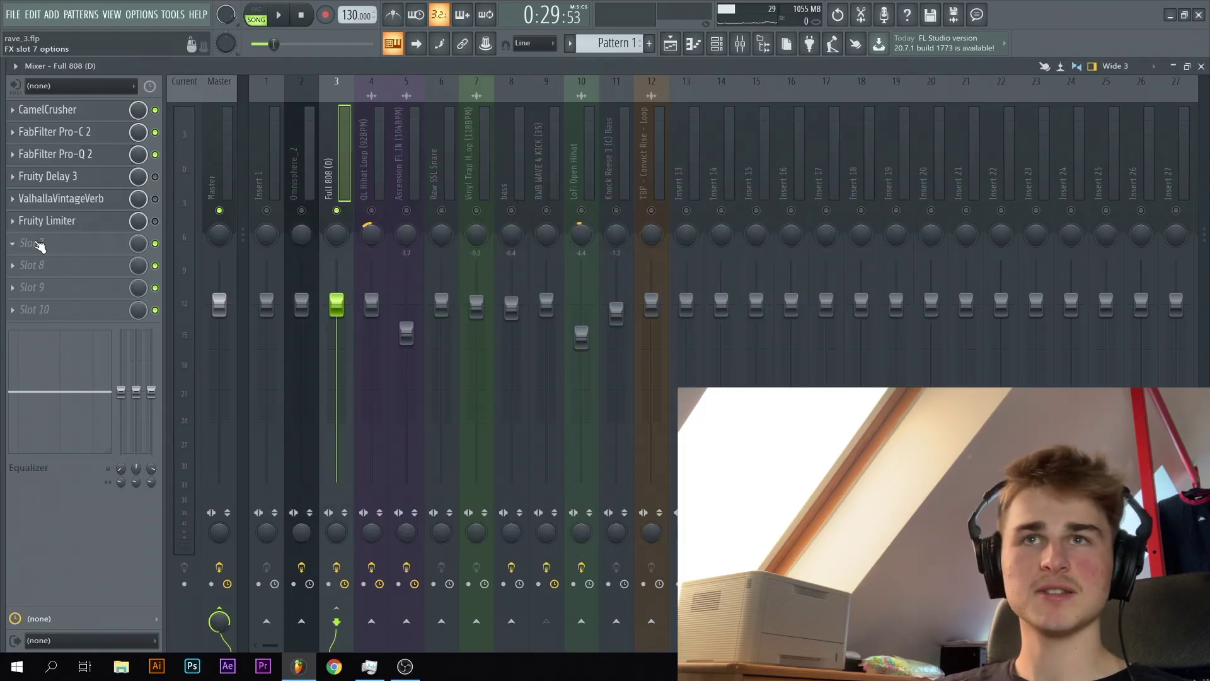
- Play the 808 while toggling the FabFilter Pro-Q 2 effect to compare the sound with and without it
{"action": "left_click", "coordinate": [156, 160]}
{"action": "key", "text": "space"}
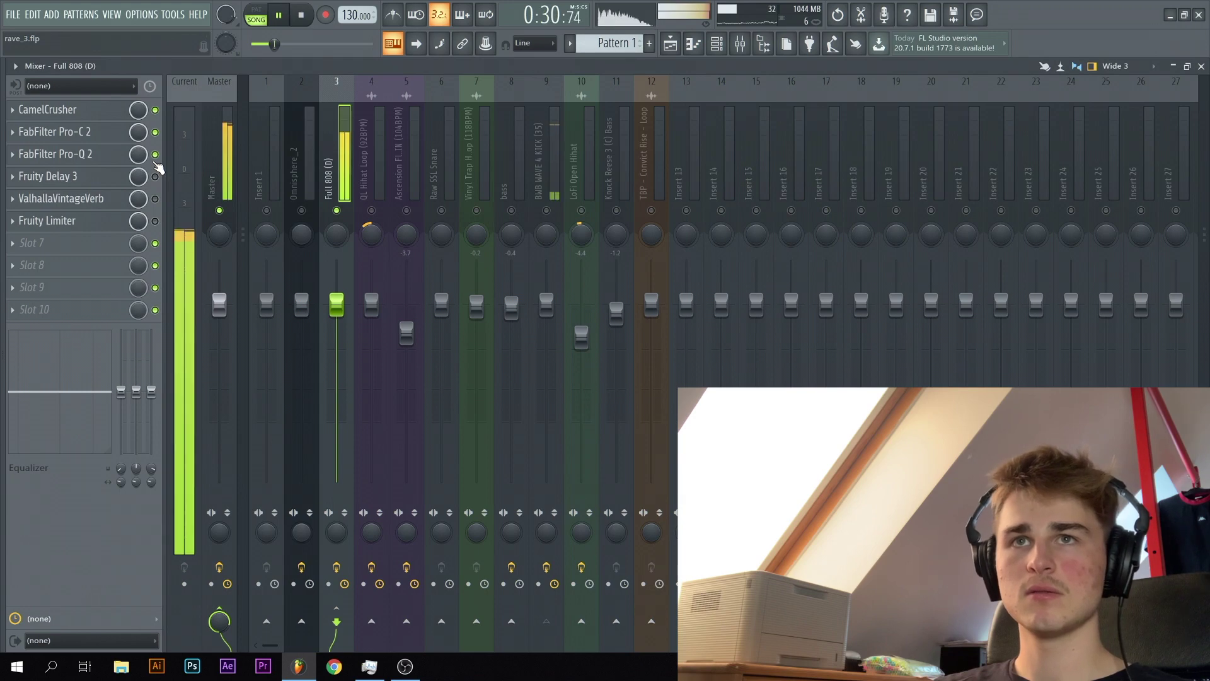
{"action": "left_click", "coordinate": [155, 173]}
- Open Fruity Delay 3 on the Full 808 (D) track, choose the Ping pong delay model and adjust the delay's Pan
{"action": "left_click", "coordinate": [92, 161]}
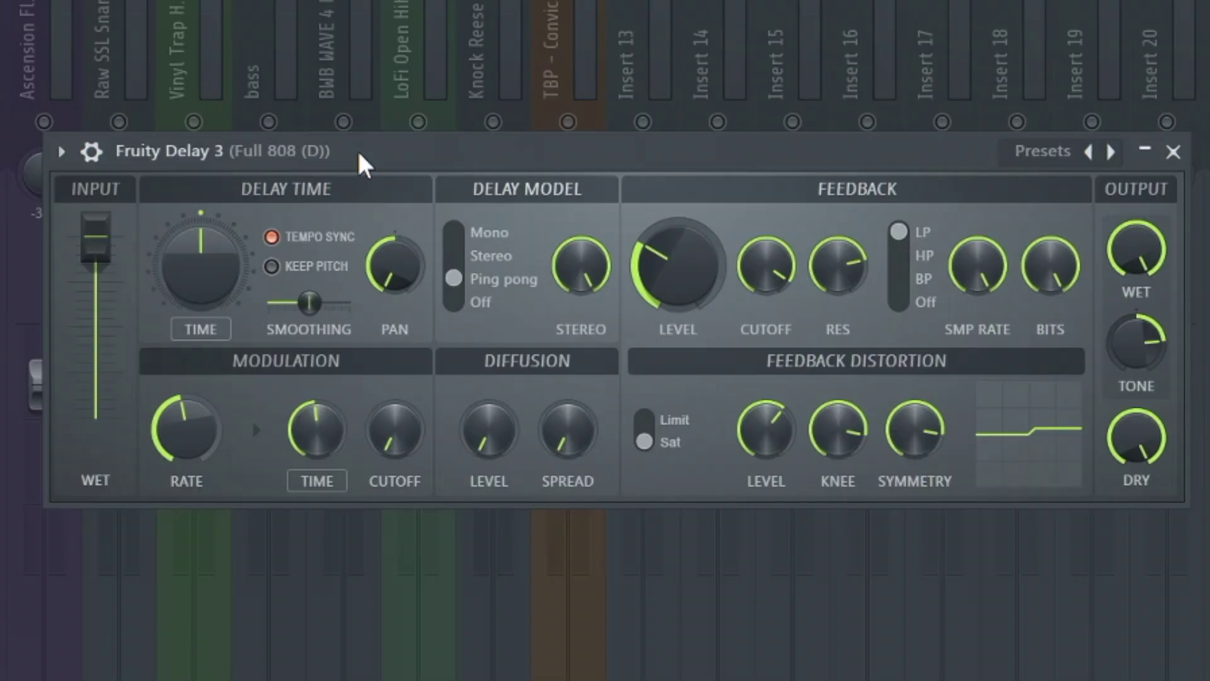
{"action": "left_click", "coordinate": [473, 287]}
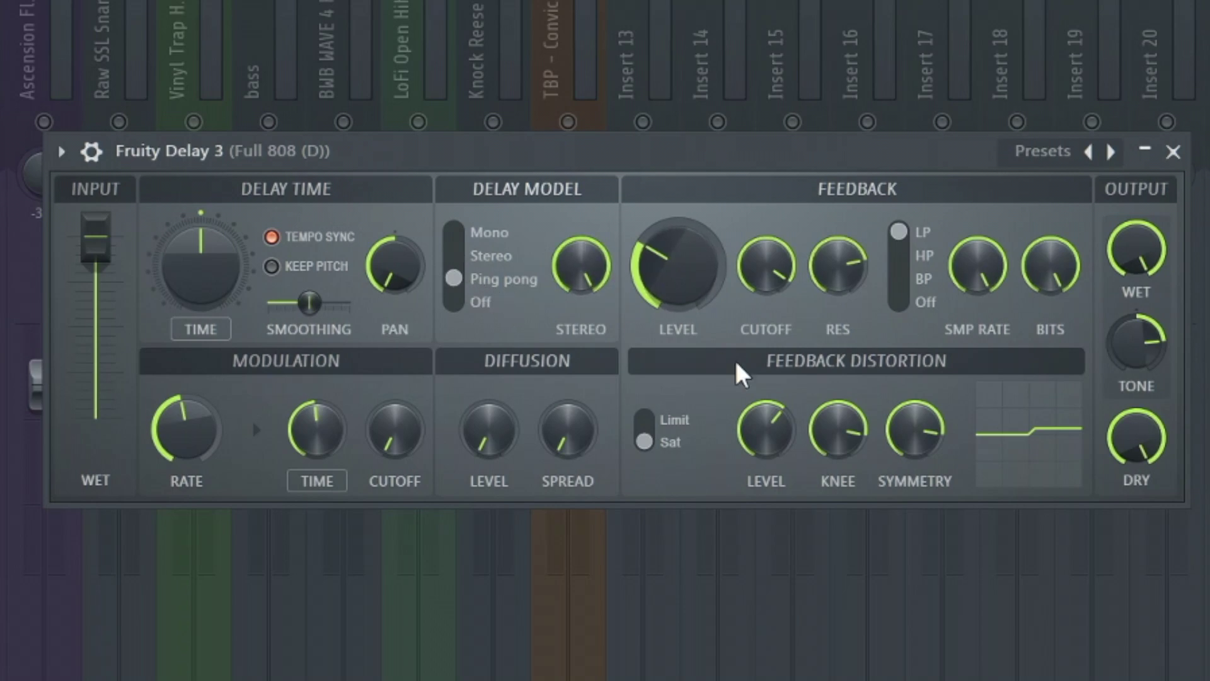
{"action": "left_click_drag", "start_coordinate": [401, 284], "coordinate": [401, 316]}
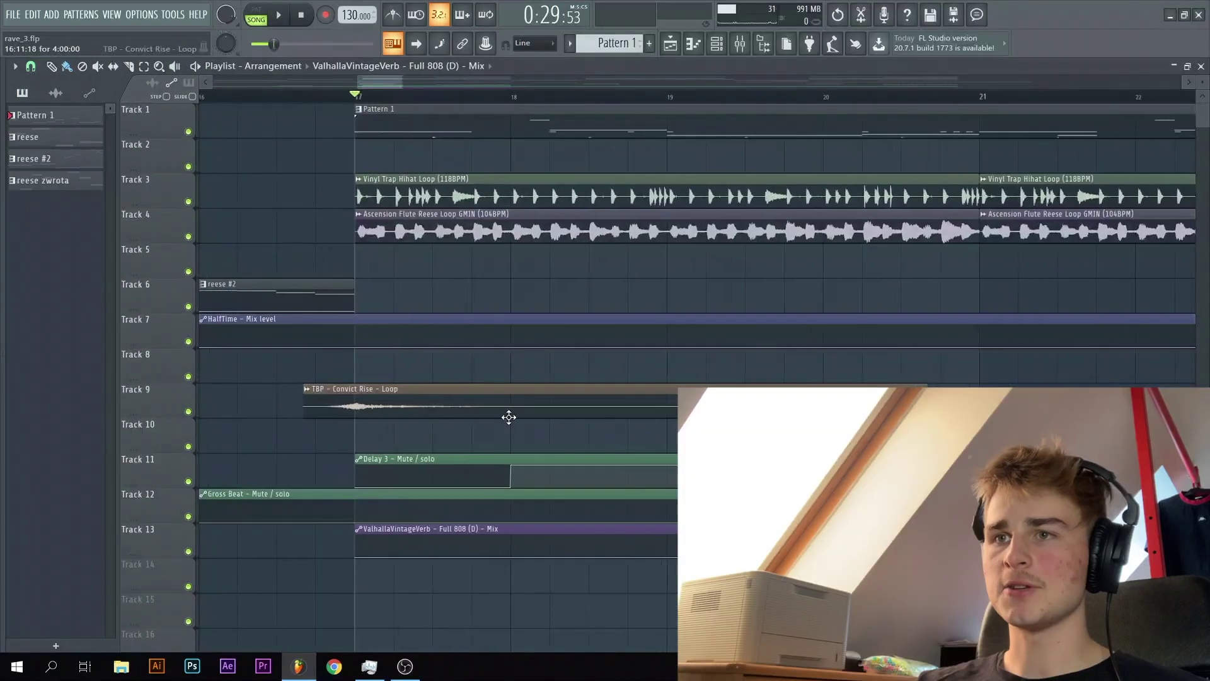
- Check Pattern 1's high roll notes in the piano roll, return to the playlist and play the section with the Delay 3 automation
{"action": "scroll", "coordinate": [509, 417], "scroll_direction": "up", "scroll_amount": 2}
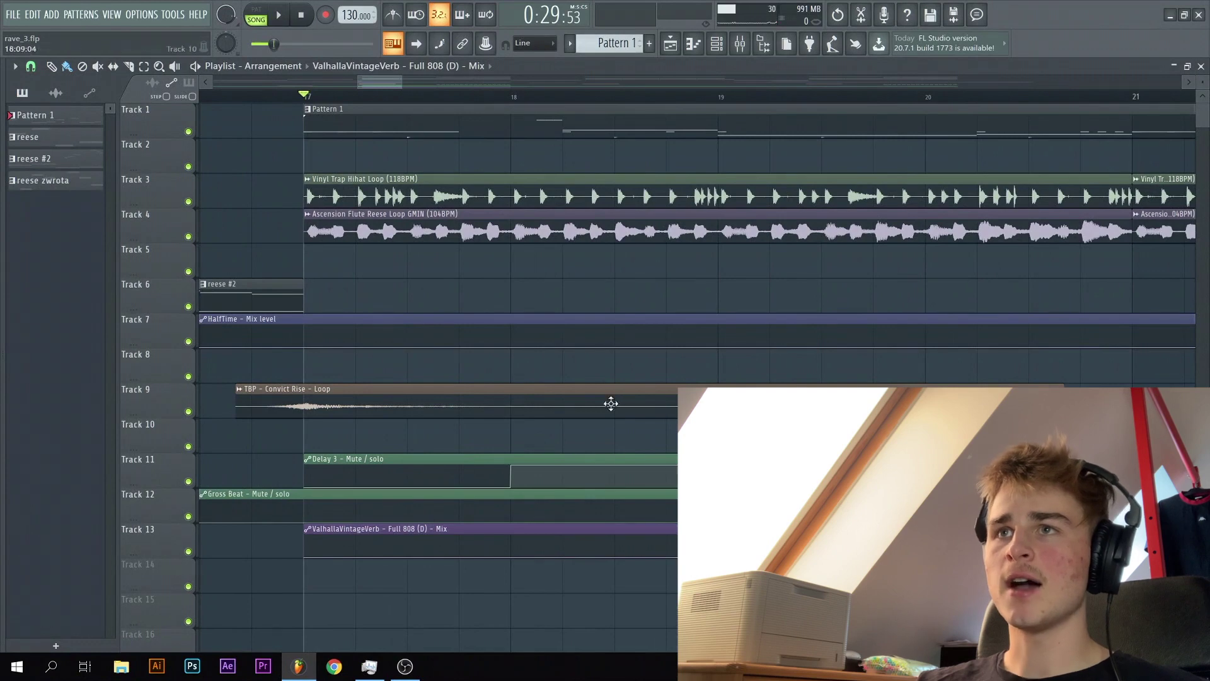
{"action": "double_click", "coordinate": [535, 129]}
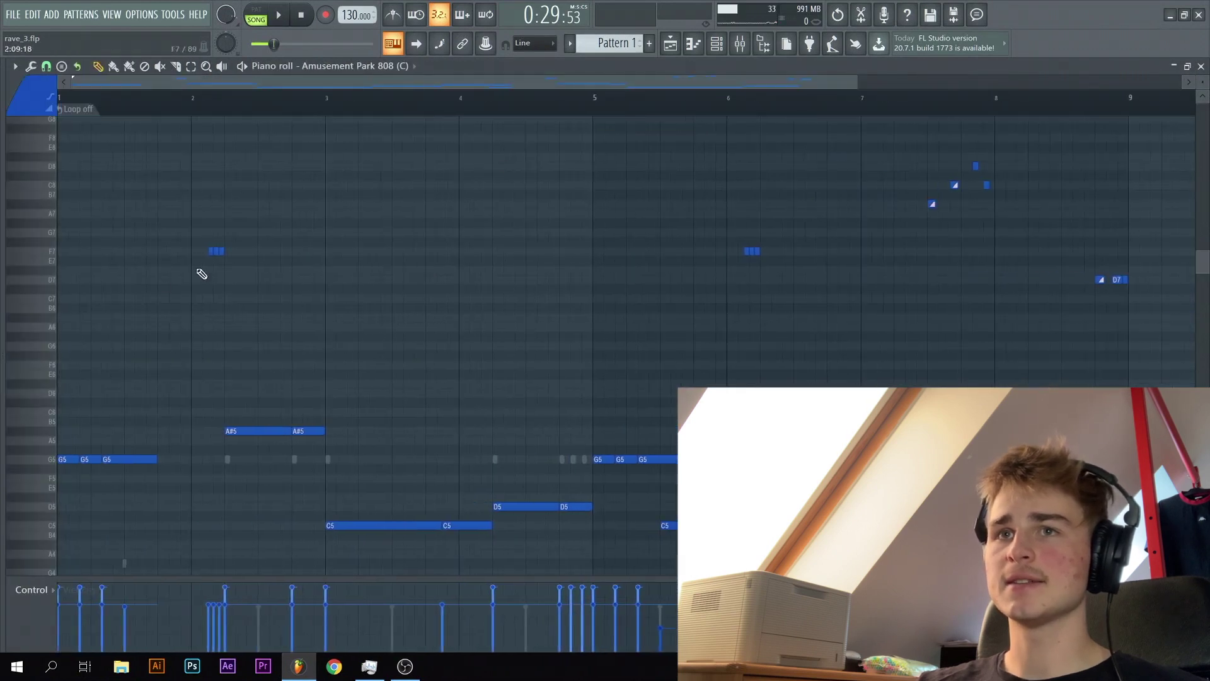
{"action": "scroll", "coordinate": [465, 307], "scroll_direction": "up", "scroll_amount": 3}
{"action": "key", "text": "F5"}
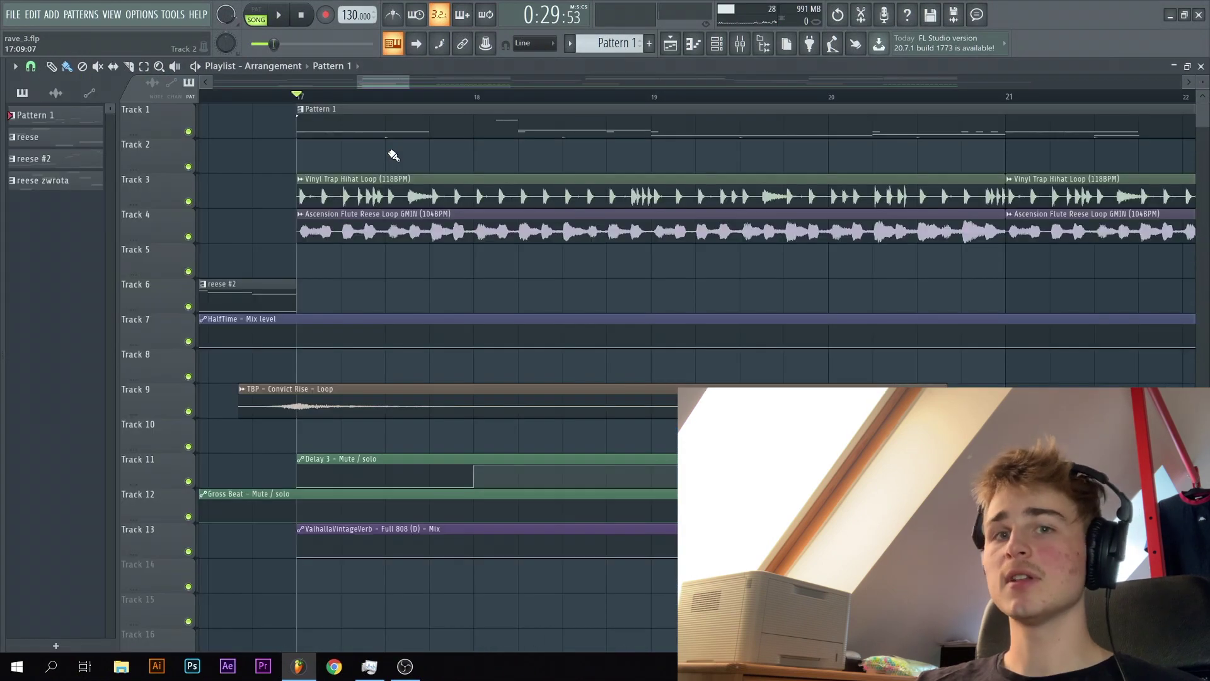
{"action": "key", "text": "space"}
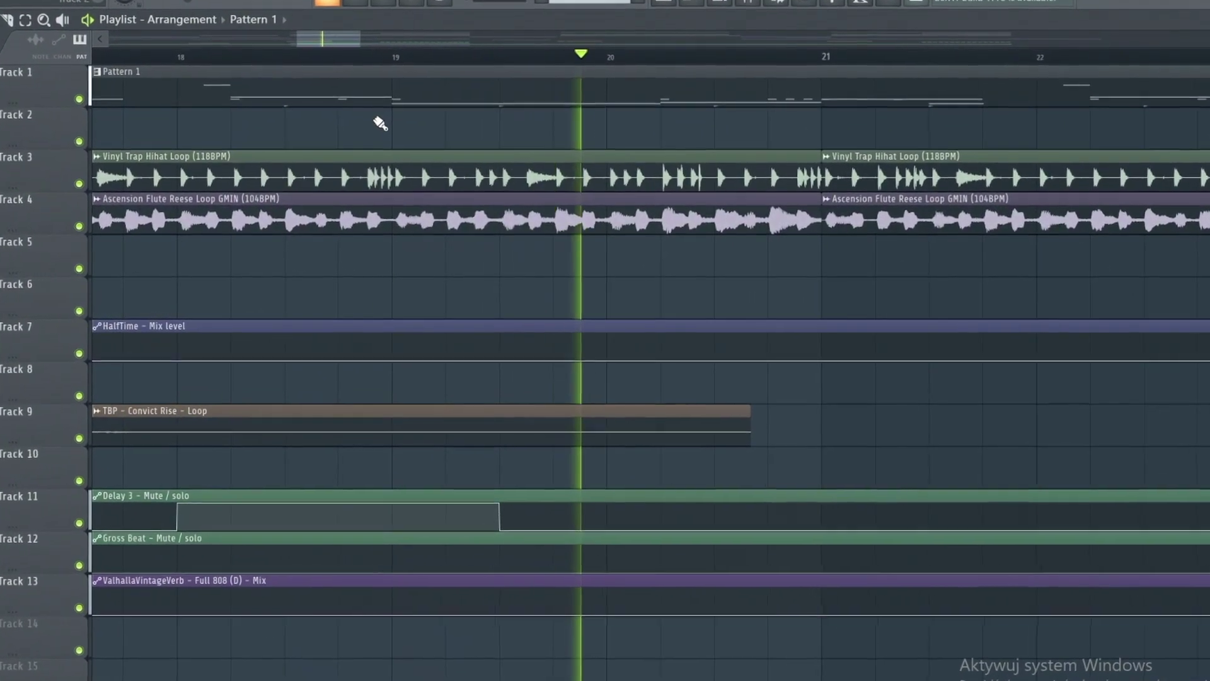
{"action": "key", "text": "space"}
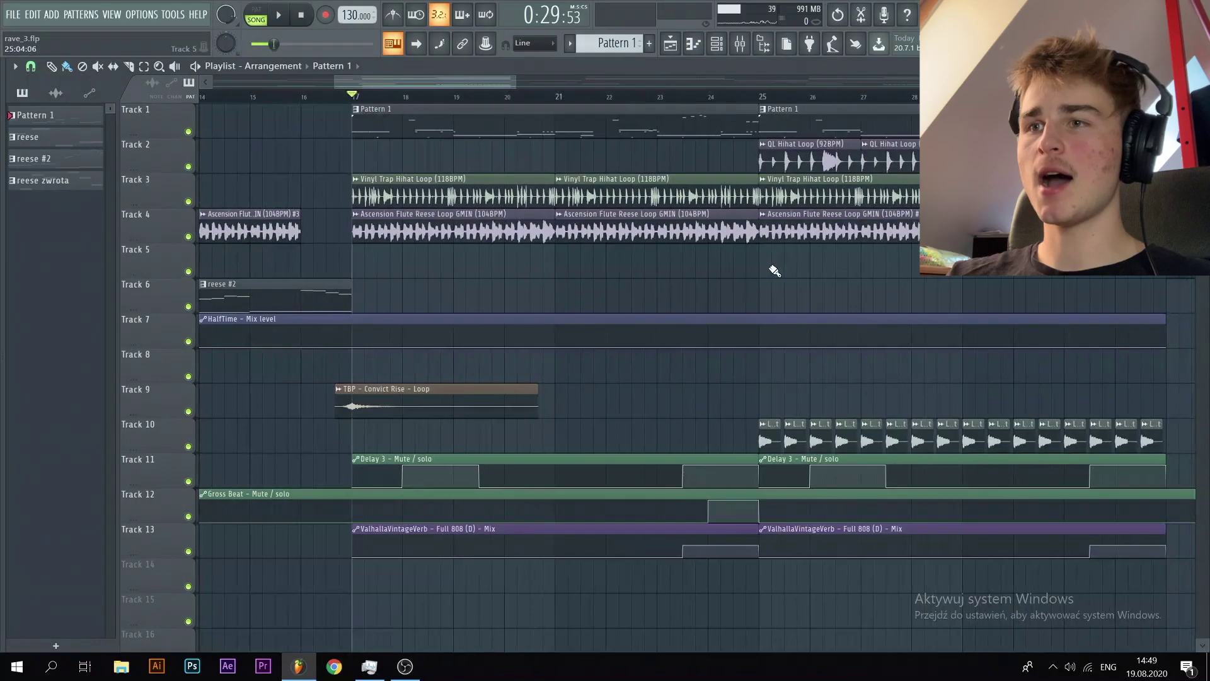
- Examine the end of Pattern 1 in the piano roll and return to the playlist for playback
{"action": "scroll", "coordinate": [740, 271], "scroll_direction": "up", "scroll_amount": 3, "text": "ctrl"}
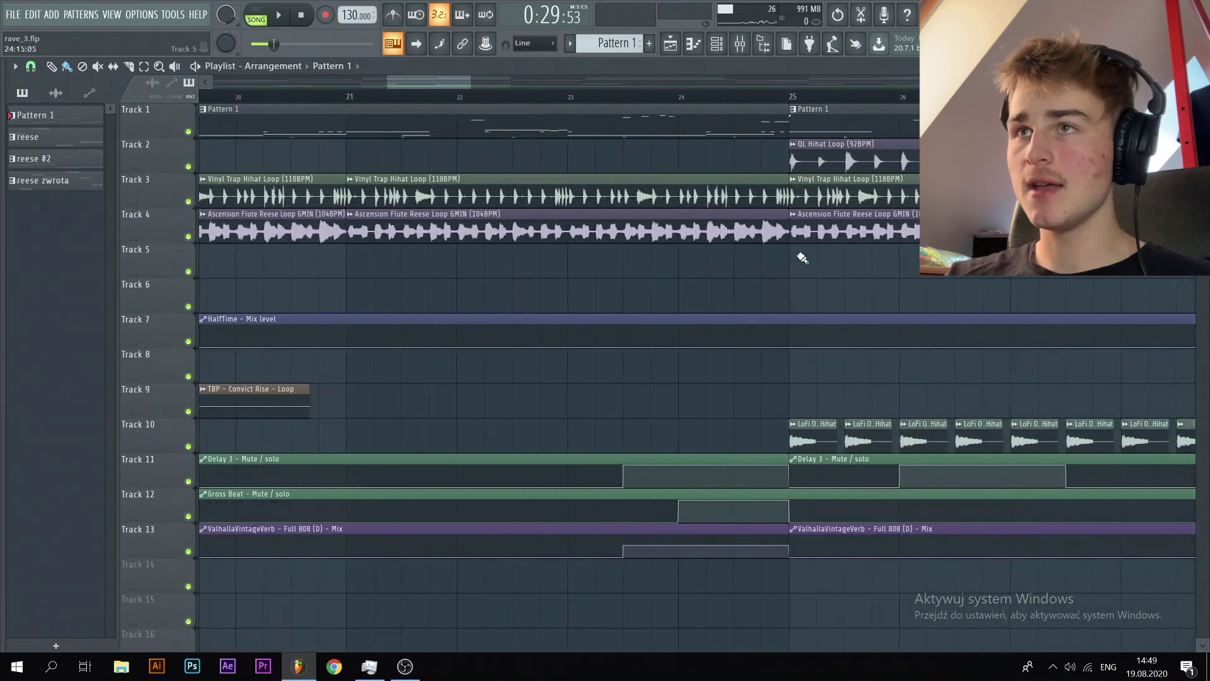
{"action": "double_click", "coordinate": [737, 118]}
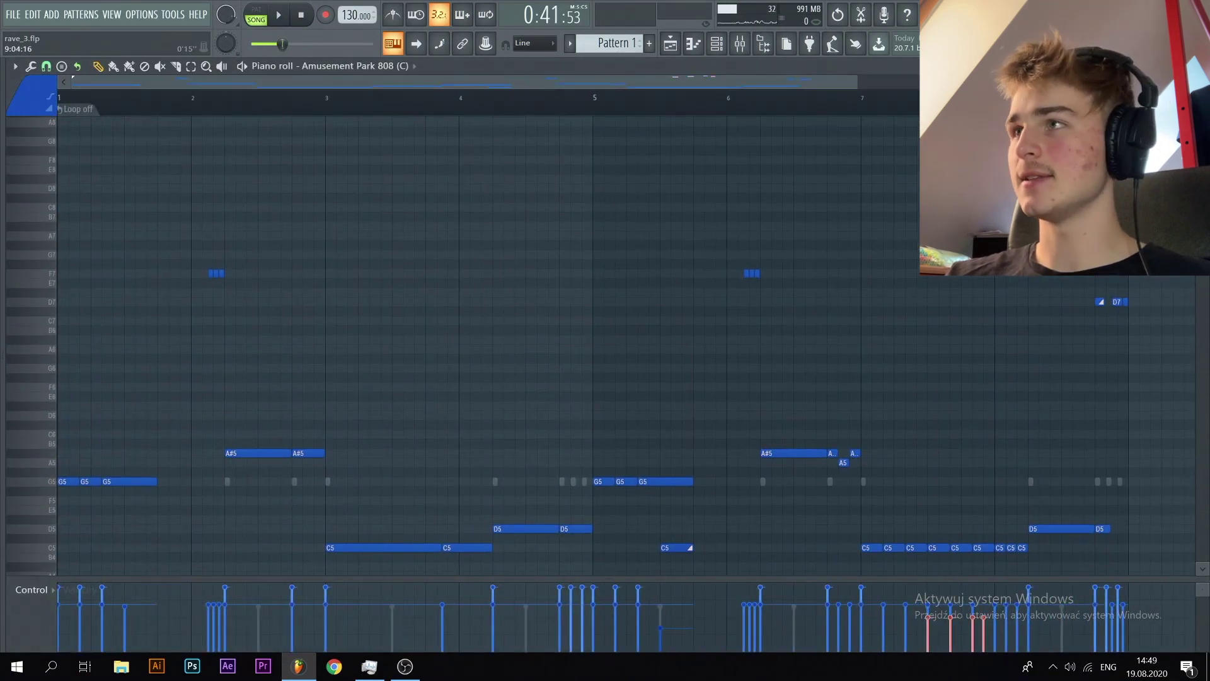
{"action": "key", "text": "Escape"}
{"action": "key", "text": "space"}
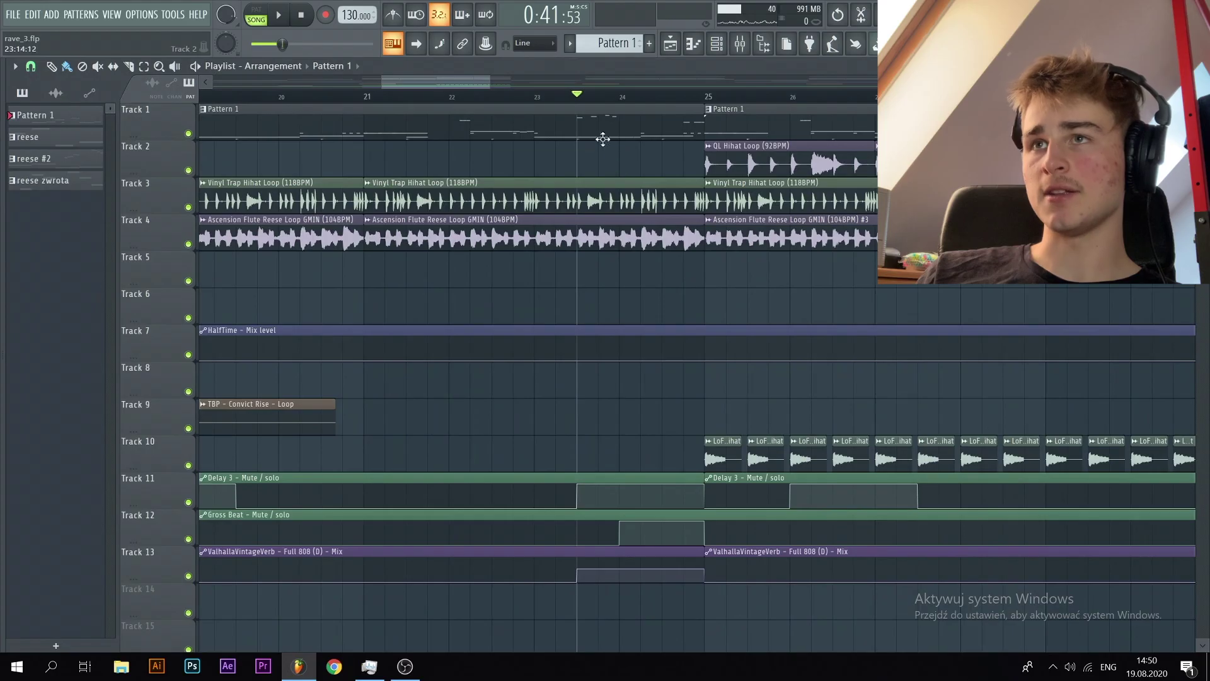
- Select the playlist time range from the middle of bar 23 to bar 25, covering the delay, Gross Beat and reverb automation
{"action": "left_click_drag", "start_coordinate": [579, 98], "coordinate": [701, 115]}
{"action": "scroll", "coordinate": [640, 303], "scroll_direction": "up", "scroll_amount": 3}
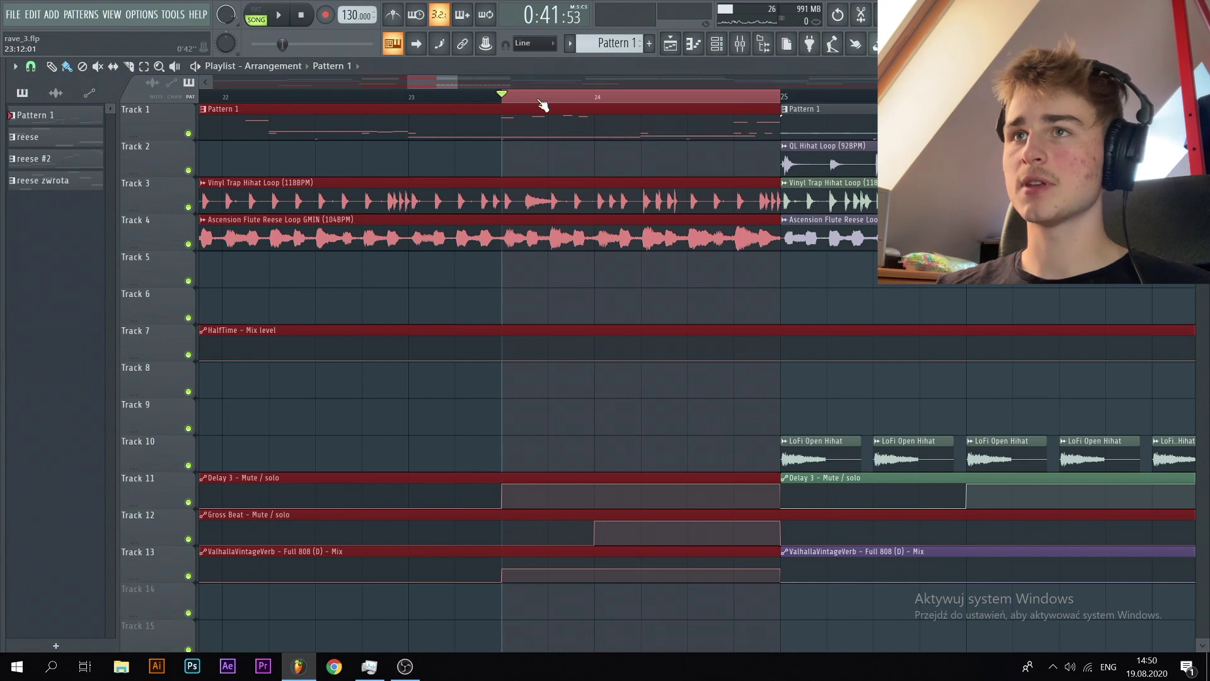
{"action": "right_click", "coordinate": [474, 99]}
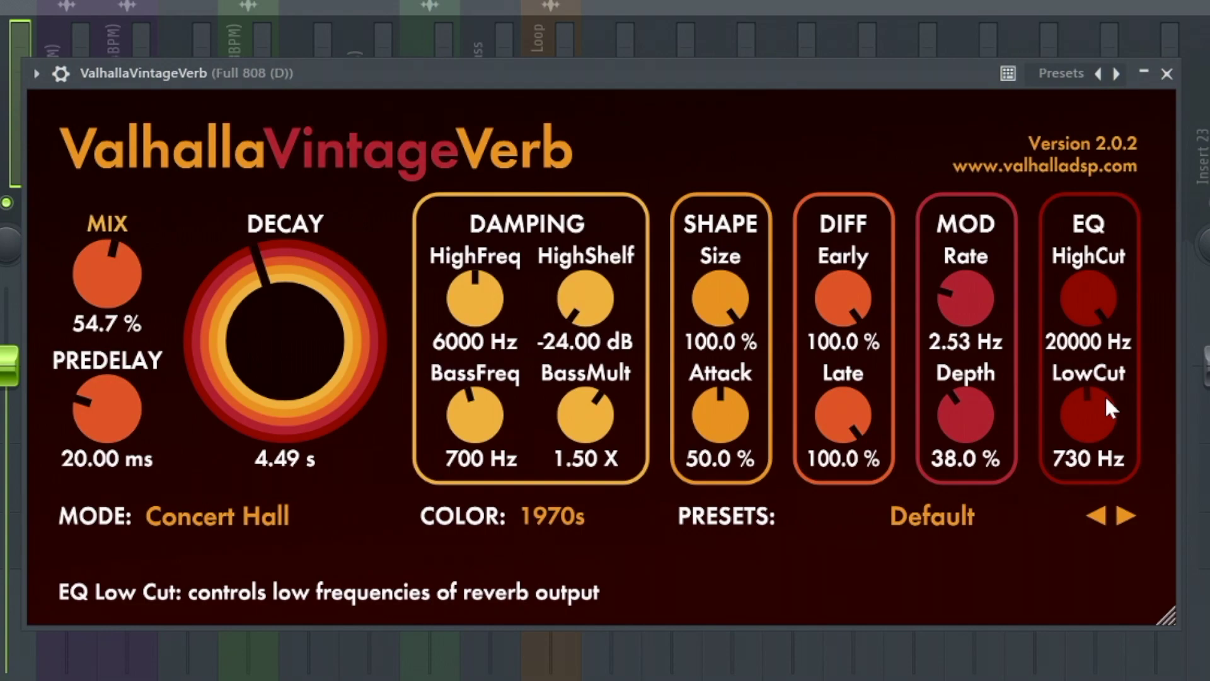
- Close ValhallaVintageVerb and check the effects and routing of the BWB WAVE 4 KICK (35) and Full 808 (D) mixer tracks
{"action": "left_click", "coordinate": [1167, 74]}
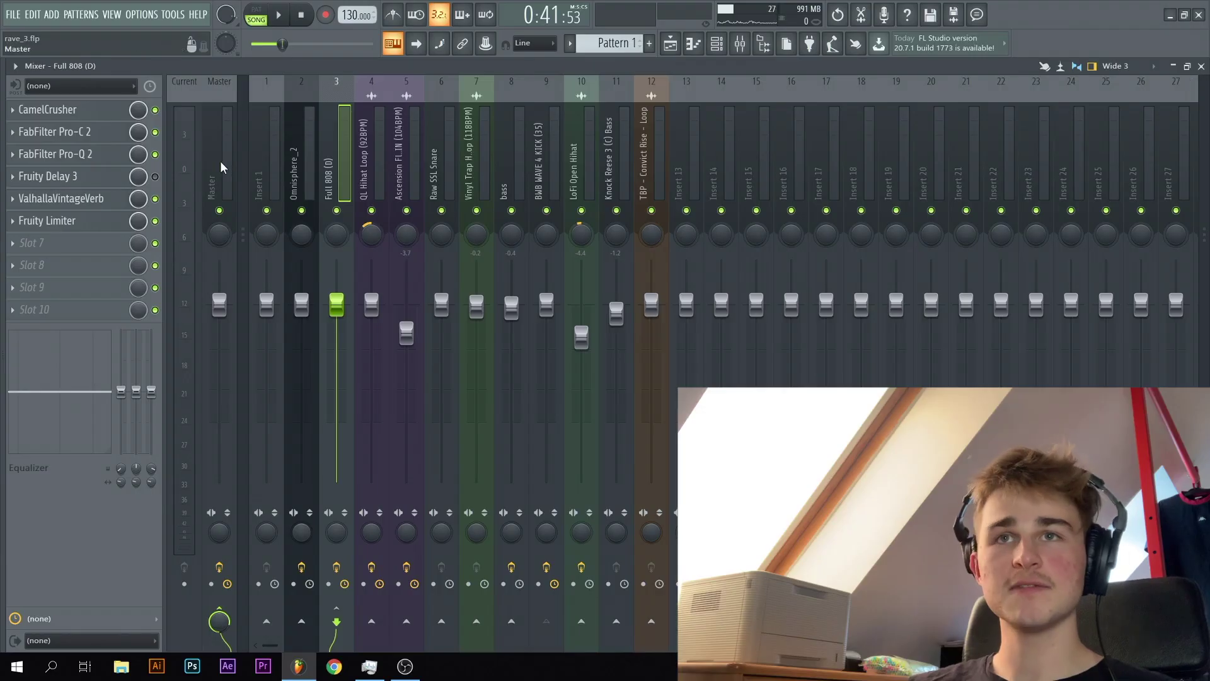
{"action": "left_click", "coordinate": [545, 179]}
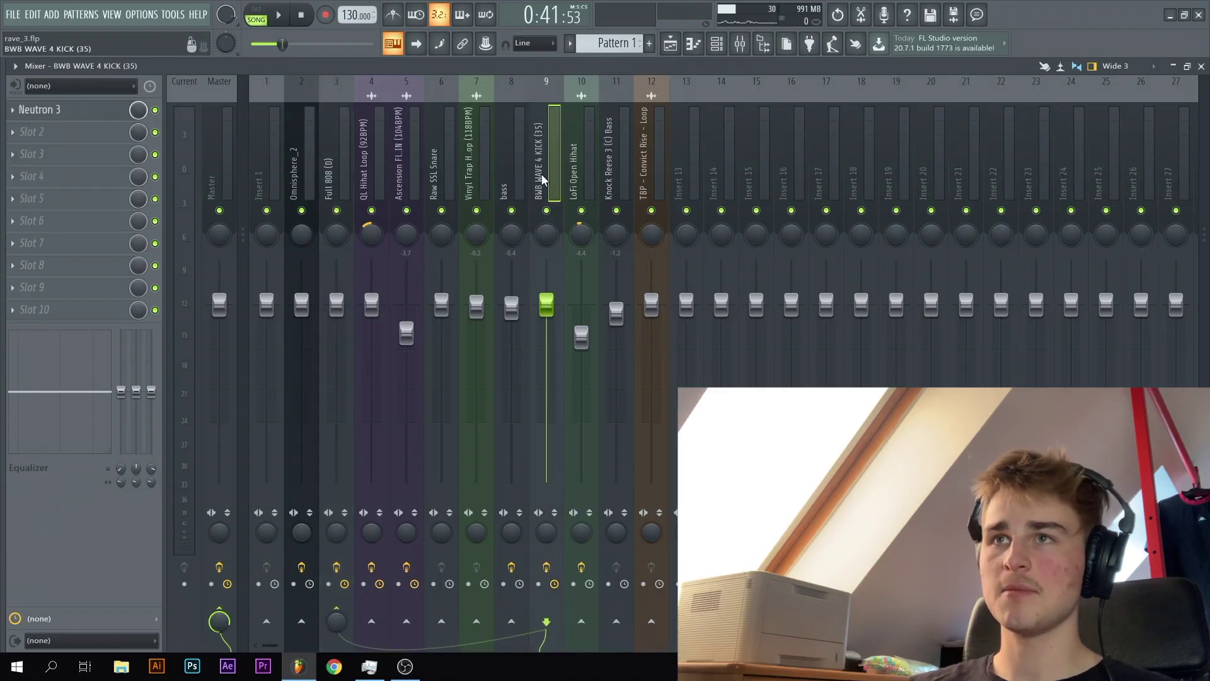
{"action": "left_click", "coordinate": [334, 168]}
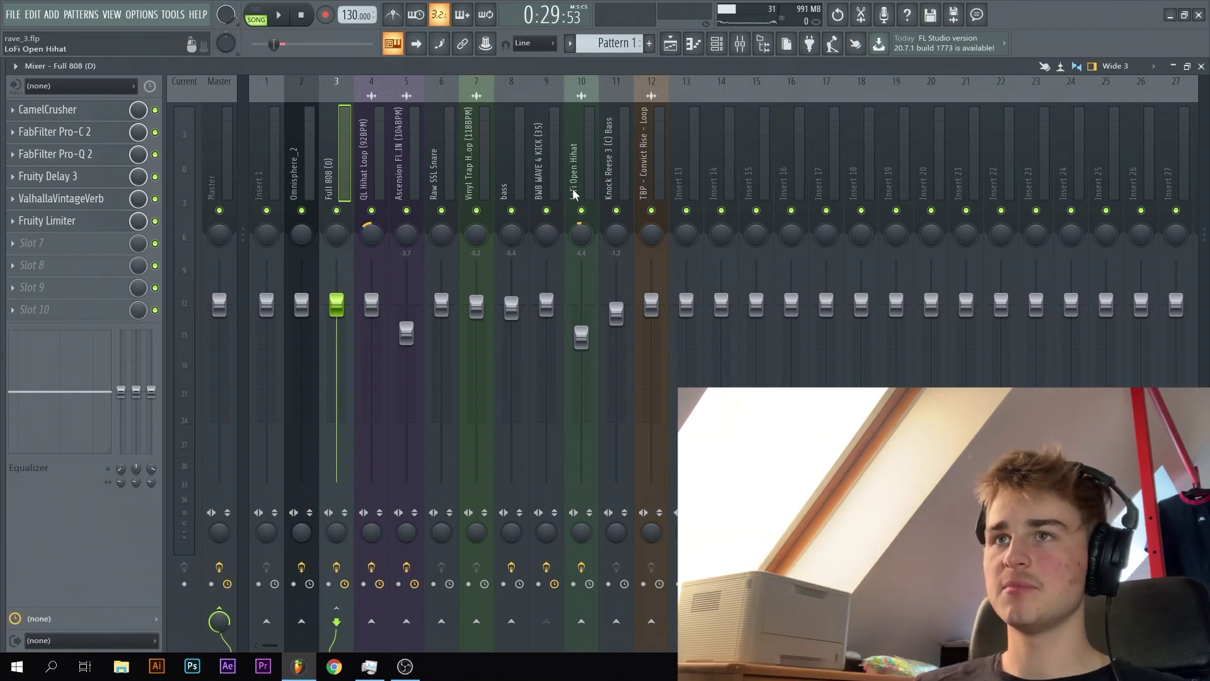
- Sidechain the BWB WAVE 4 KICK (35) mixer track to the Full 808 (D) track
{"action": "left_click", "coordinate": [540, 168]}
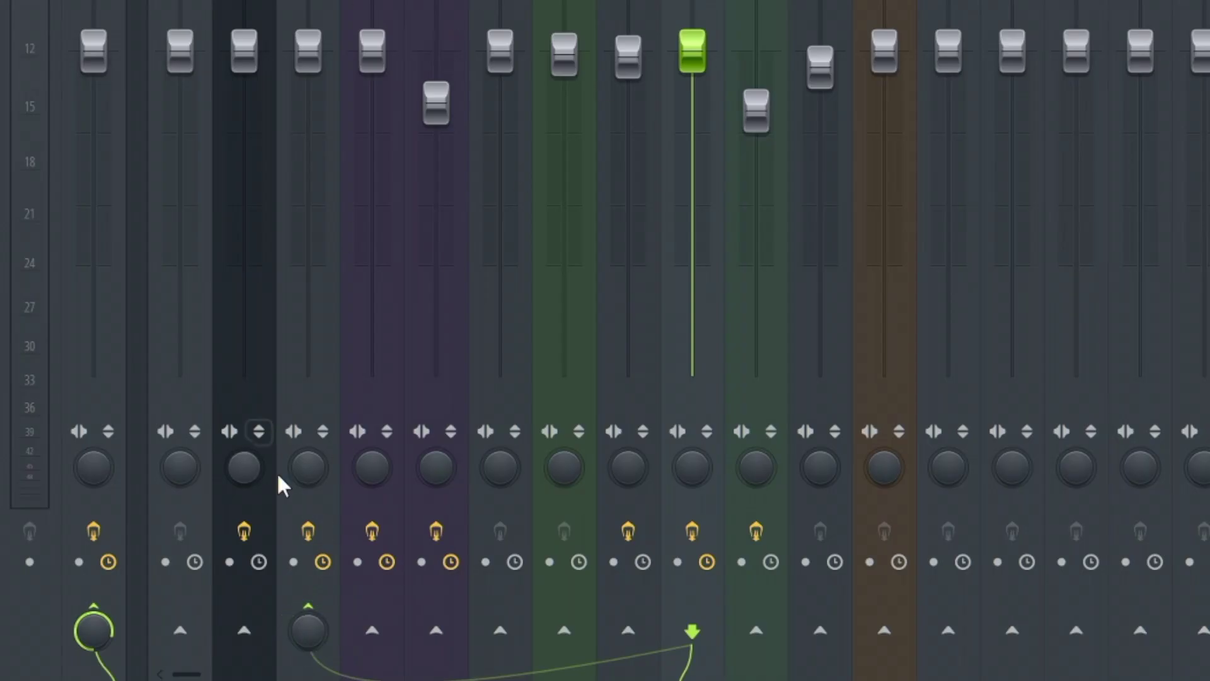
{"action": "right_click", "coordinate": [319, 606]}
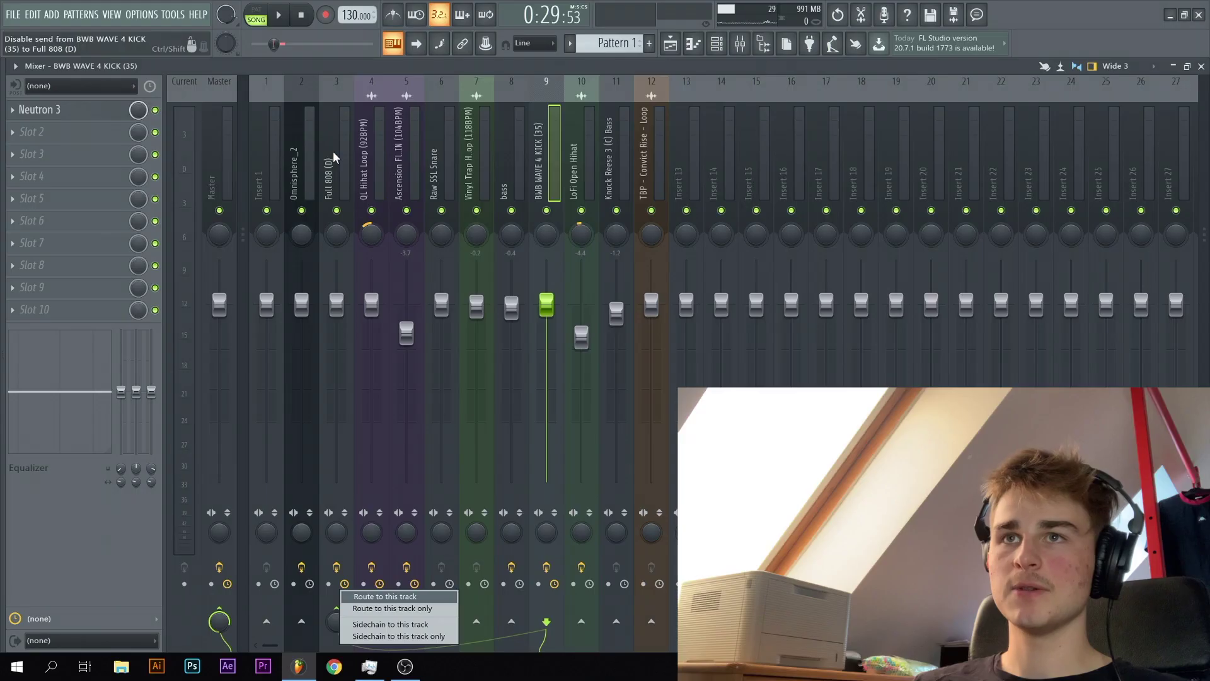
{"action": "left_click", "coordinate": [466, 640]}
- Open Fruity Limiter on the Full 808 (D) track, switch it to COMP mode and choose BWB WAVE 4 KICK (35) as sidechain source
{"action": "left_click", "coordinate": [334, 156]}
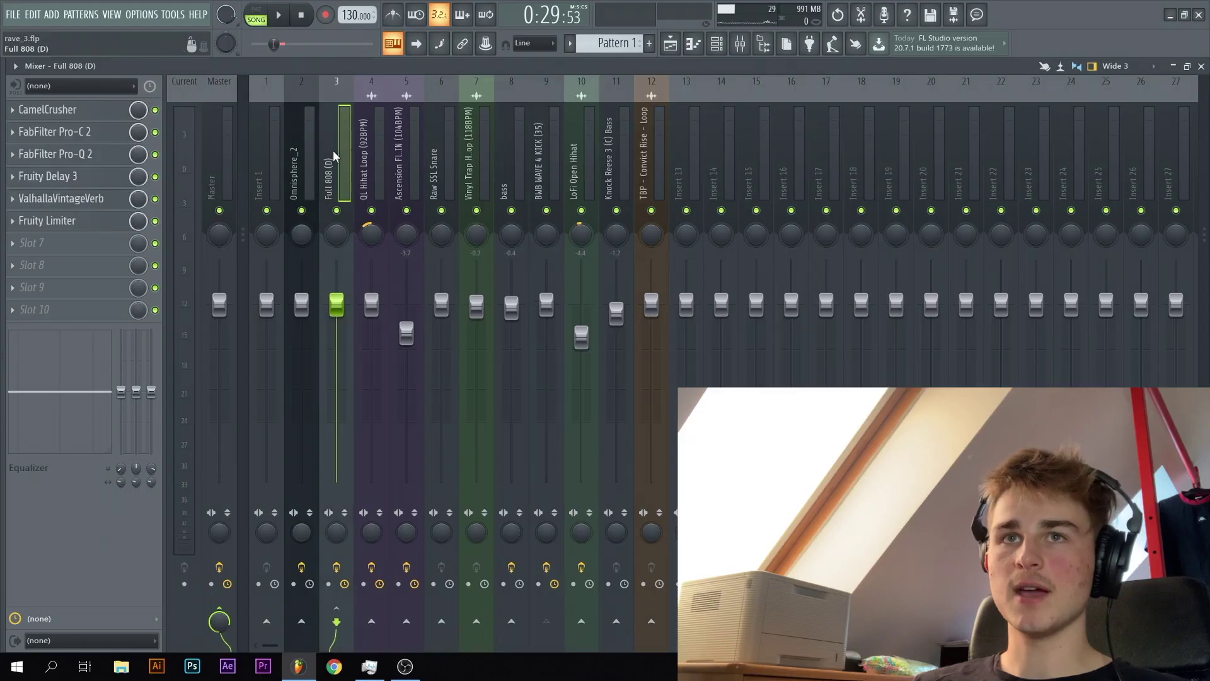
{"action": "left_click", "coordinate": [61, 222]}
{"action": "left_click", "coordinate": [547, 361]}
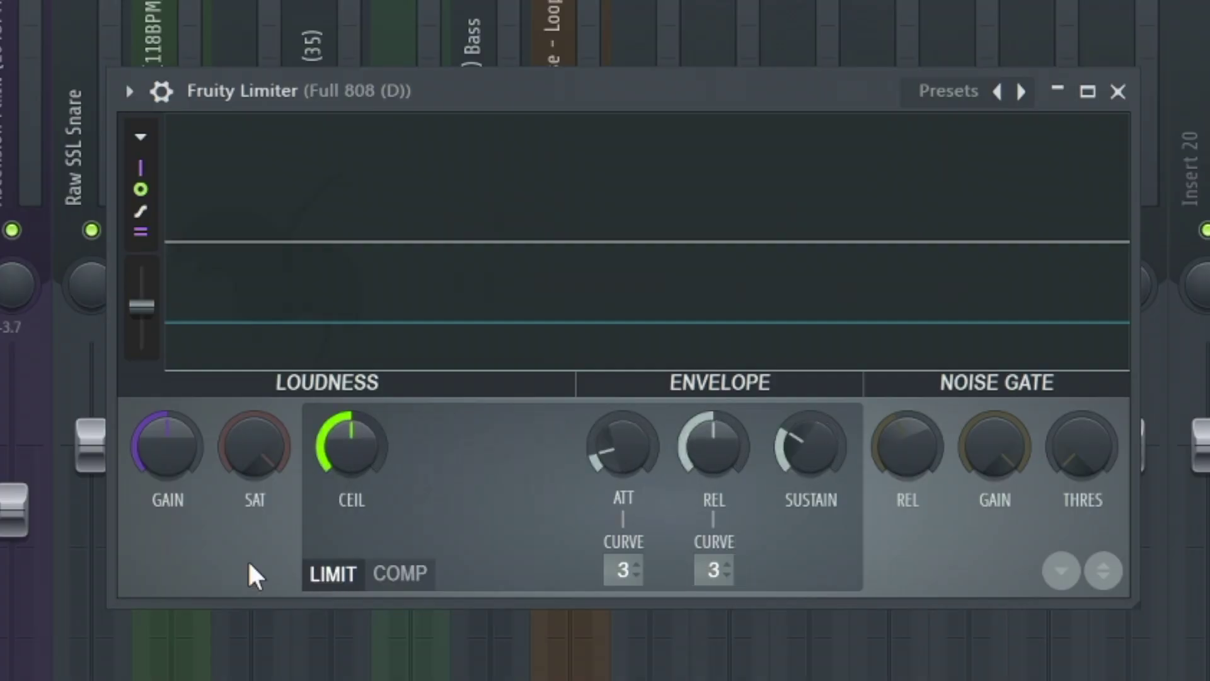
{"action": "left_click", "coordinate": [403, 574]}
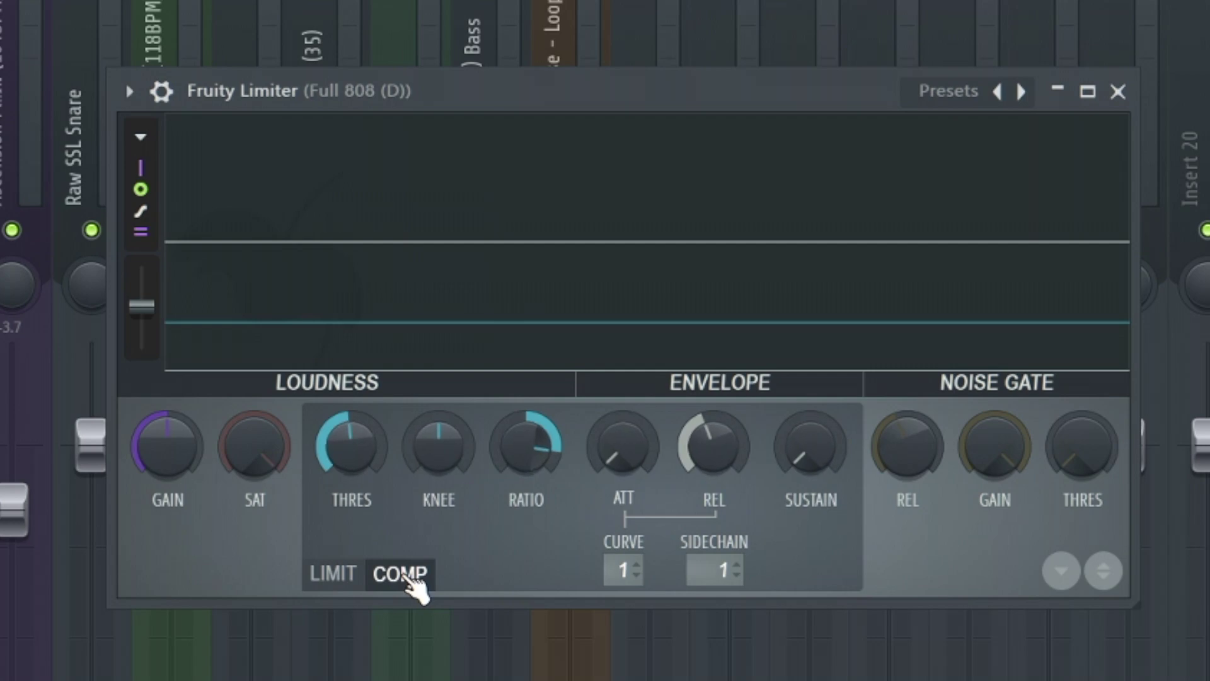
{"action": "left_click", "coordinate": [729, 571]}
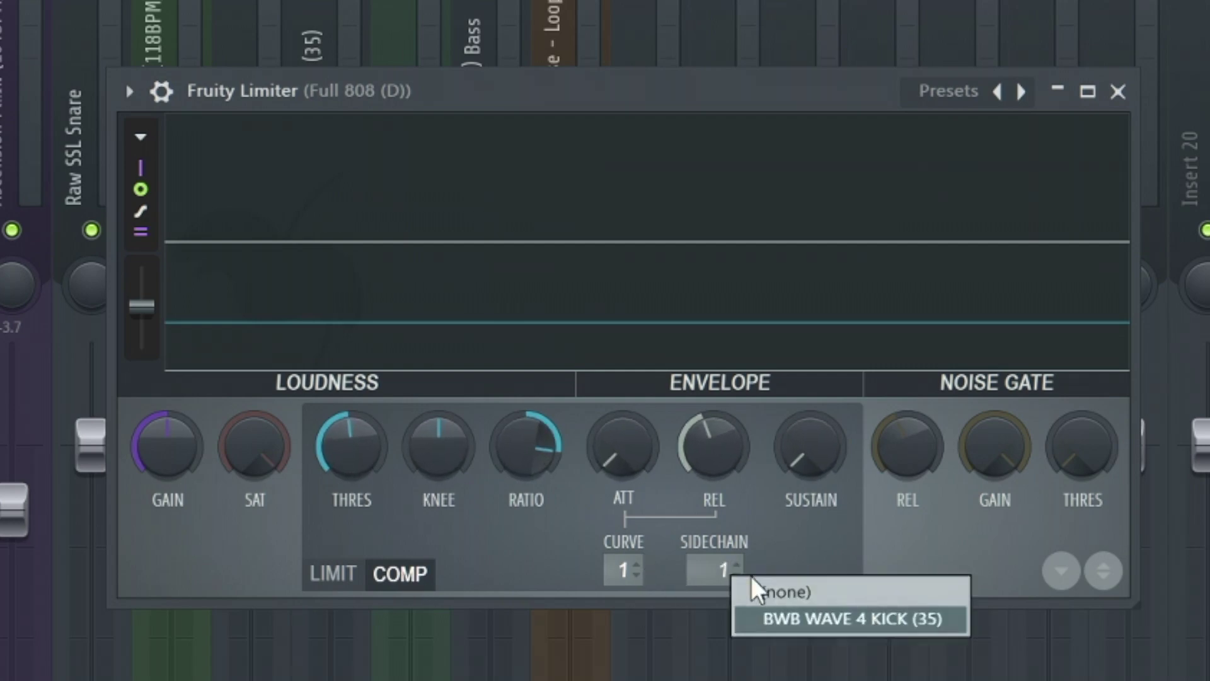
{"action": "left_click", "coordinate": [812, 618]}
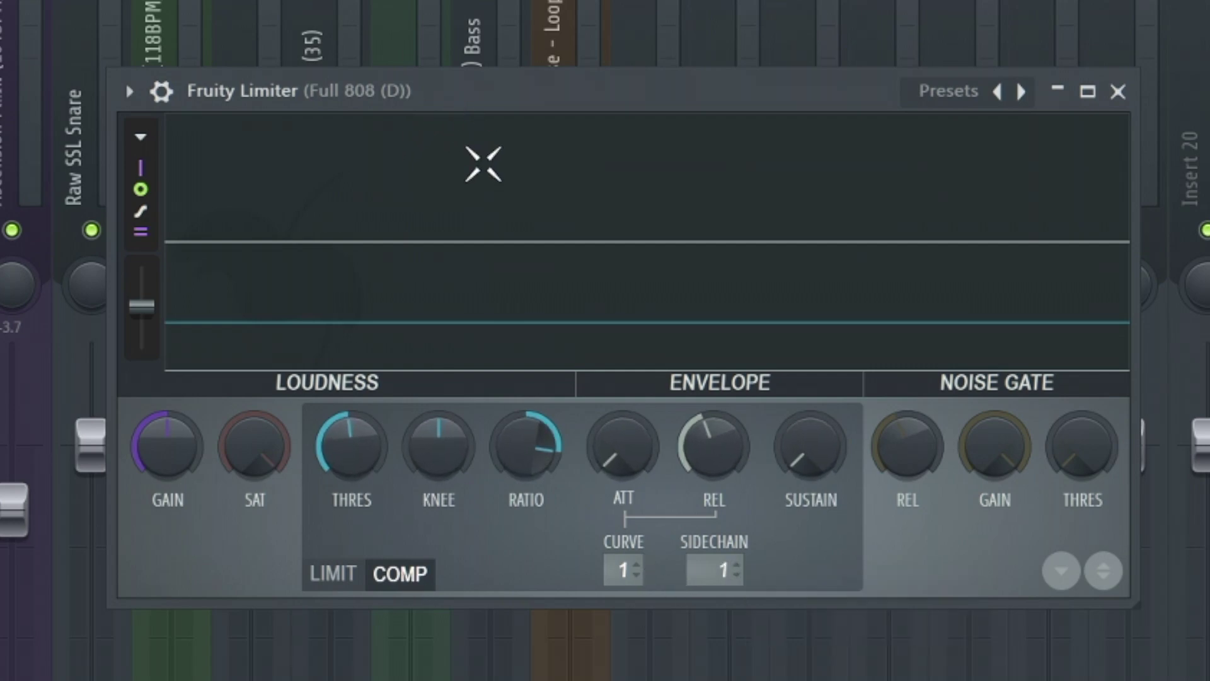
- Set the Fruity Limiter's compressor threshold to -60 dB and adjust its release
{"action": "left_click_drag", "start_coordinate": [351, 447], "coordinate": [351, 523]}
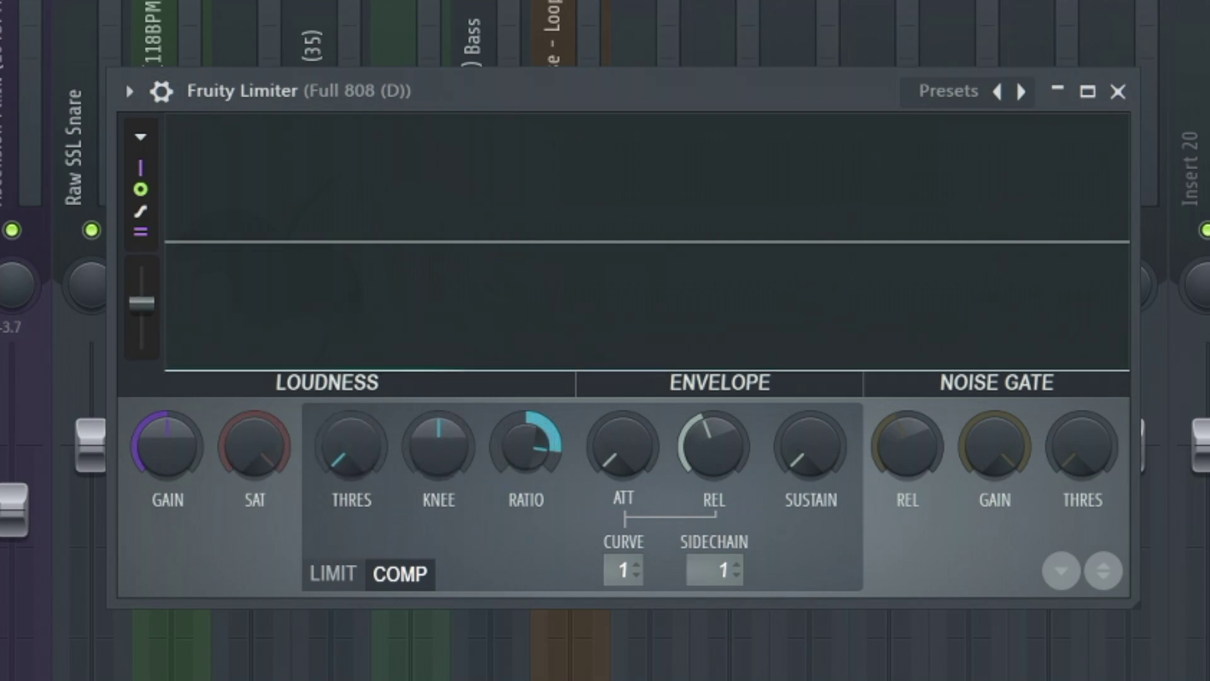
{"action": "right_click", "coordinate": [734, 451]}
{"action": "left_click", "coordinate": [763, 470]}
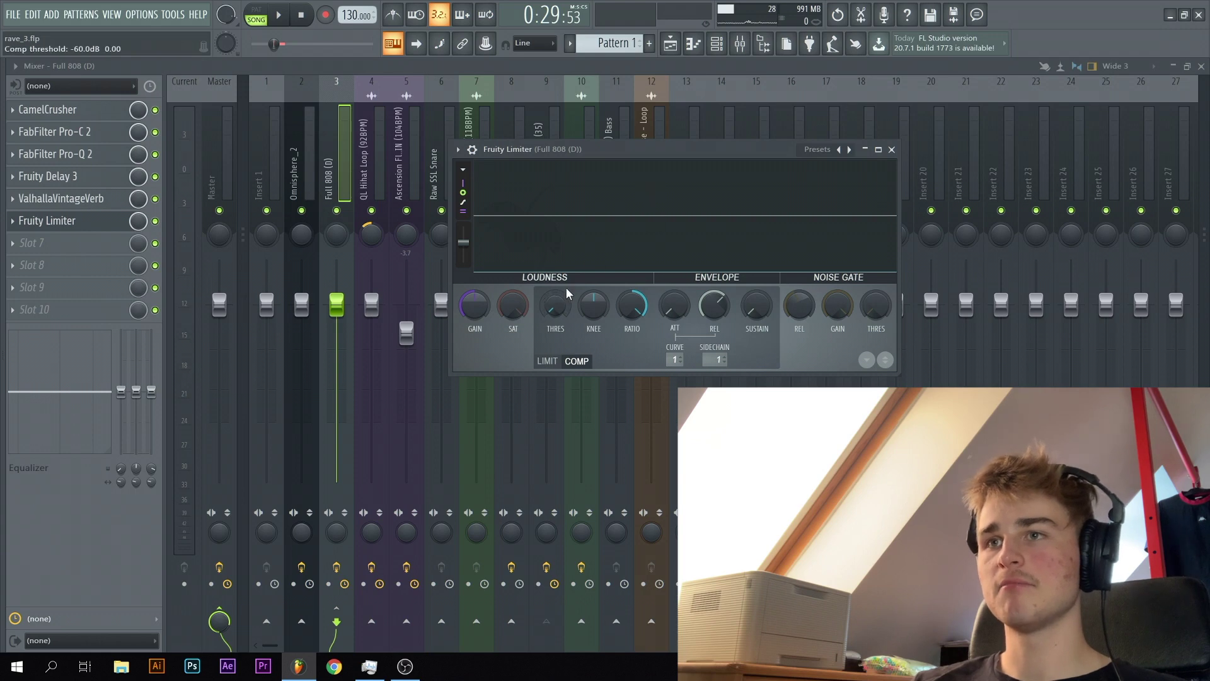
- During song playback, adjust the Fruity Limiter's threshold, compare its shortest and longest release, and settle on a medium release
{"action": "key", "text": "space"}
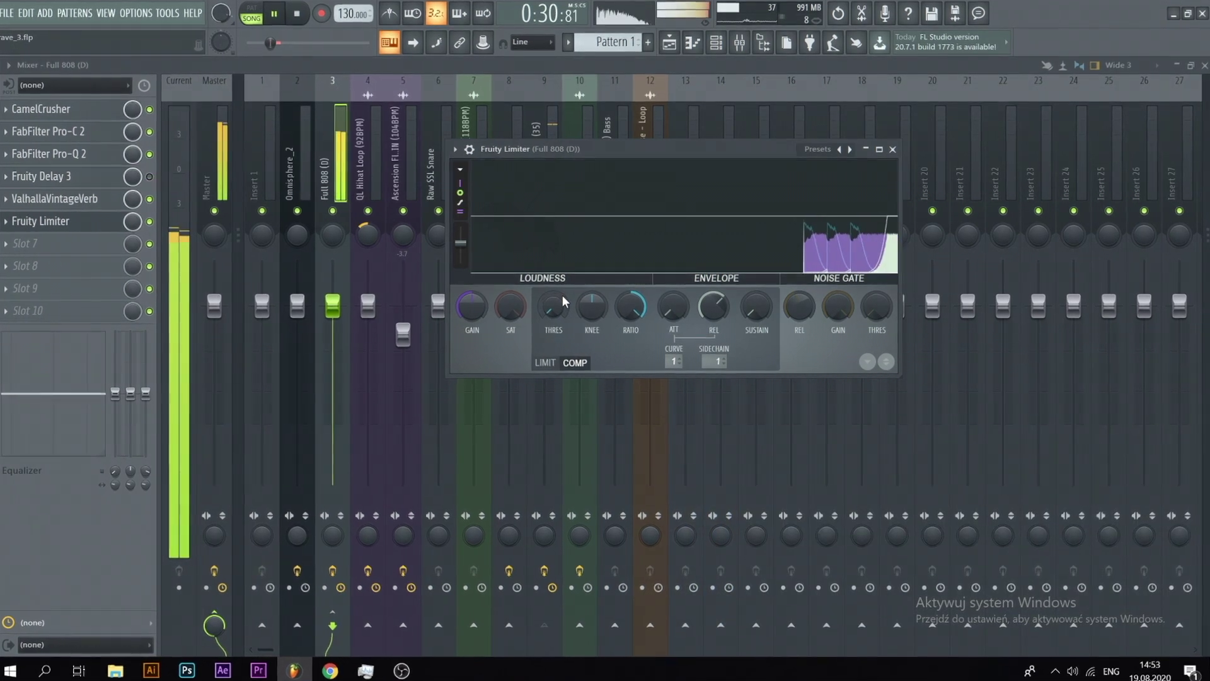
{"action": "left_click_drag", "start_coordinate": [561, 296], "coordinate": [561, 347]}
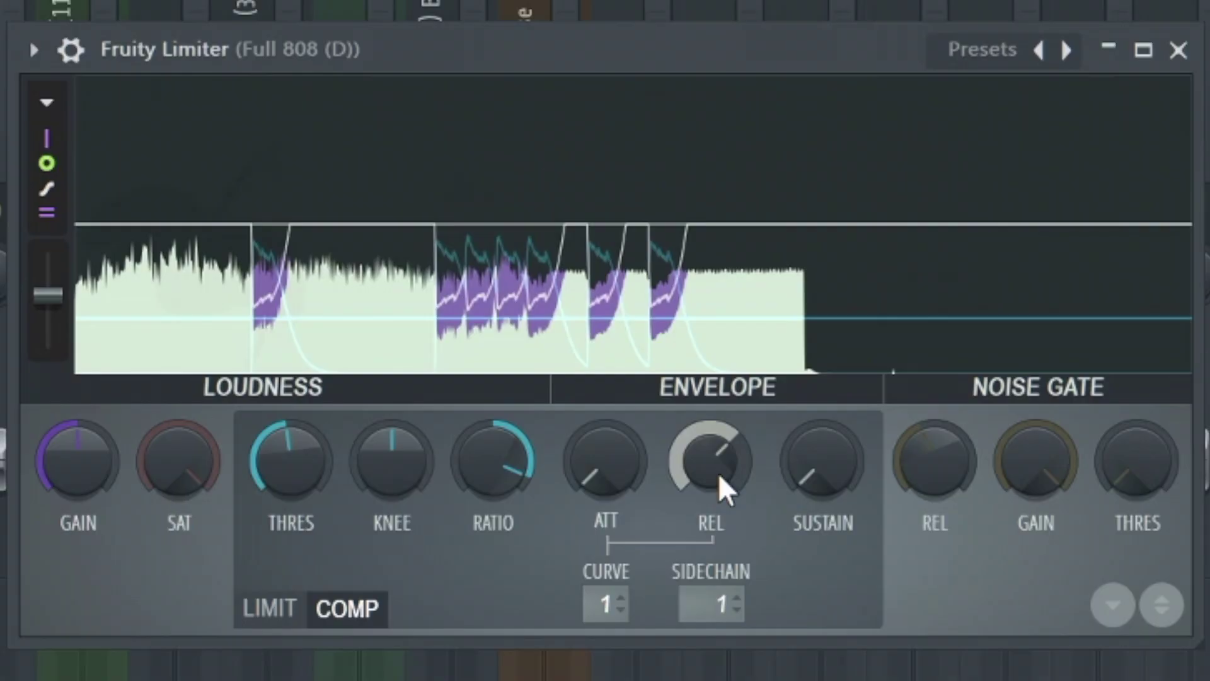
{"action": "left_click_drag", "start_coordinate": [724, 489], "coordinate": [725, 548]}
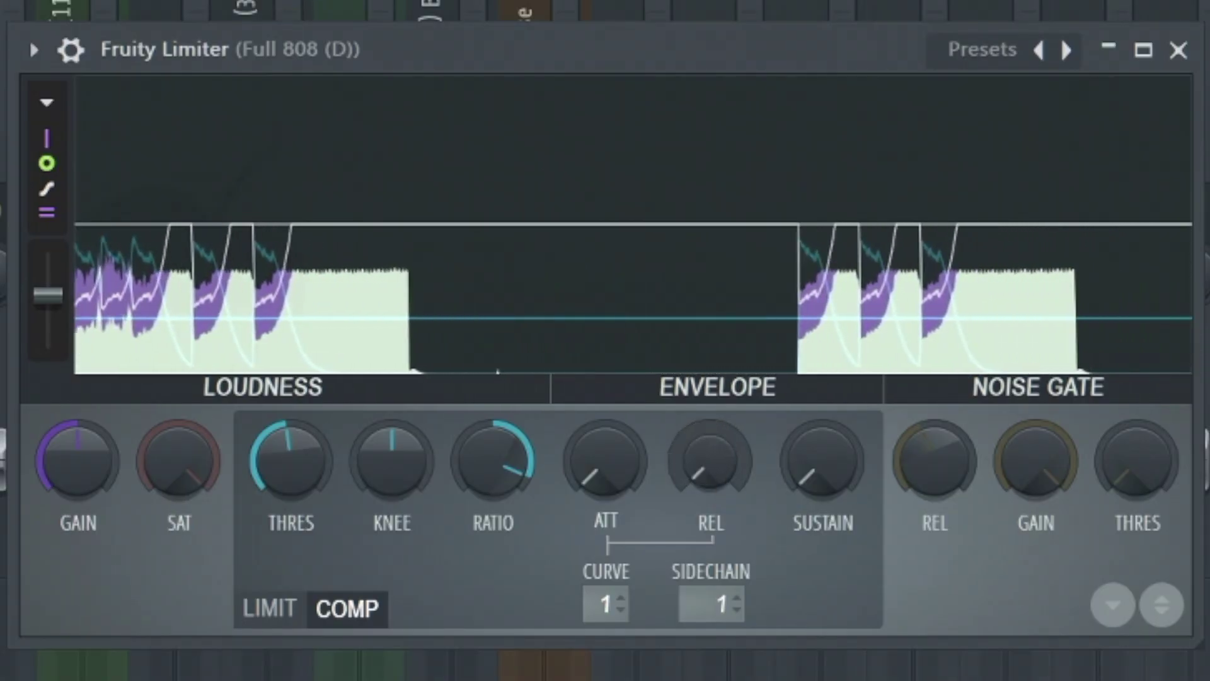
{"action": "left_click_drag", "start_coordinate": [714, 466], "coordinate": [716, 426]}
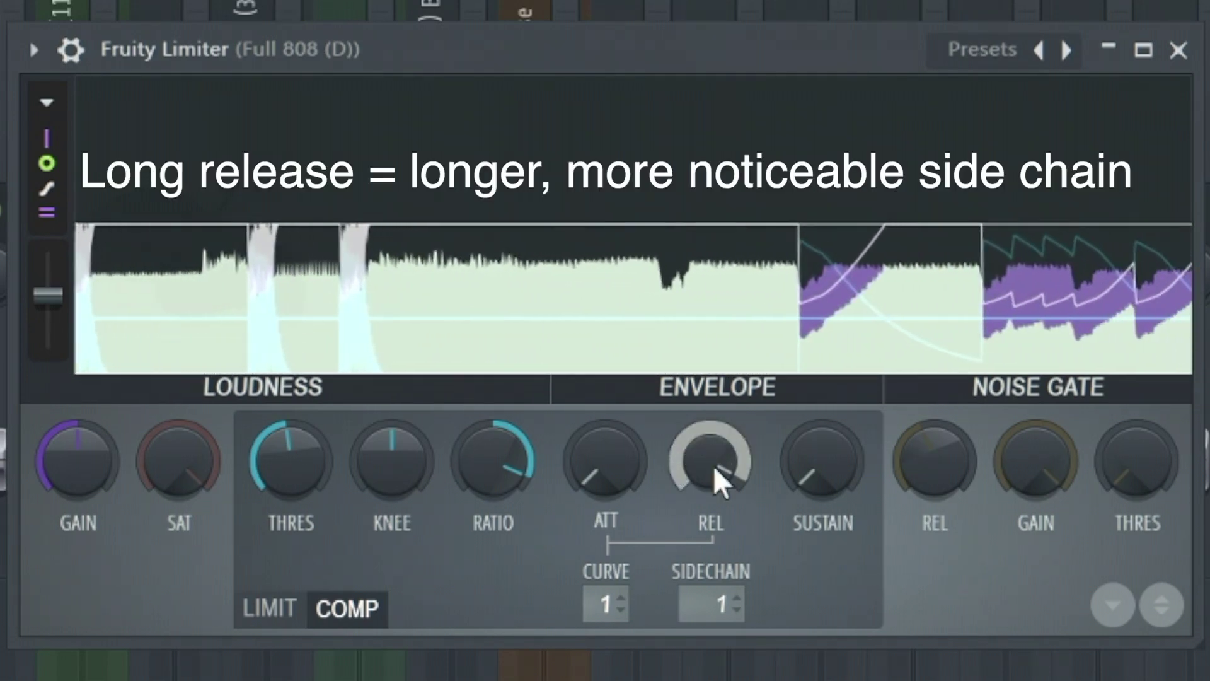
{"action": "left_click_drag", "start_coordinate": [719, 483], "coordinate": [718, 505]}
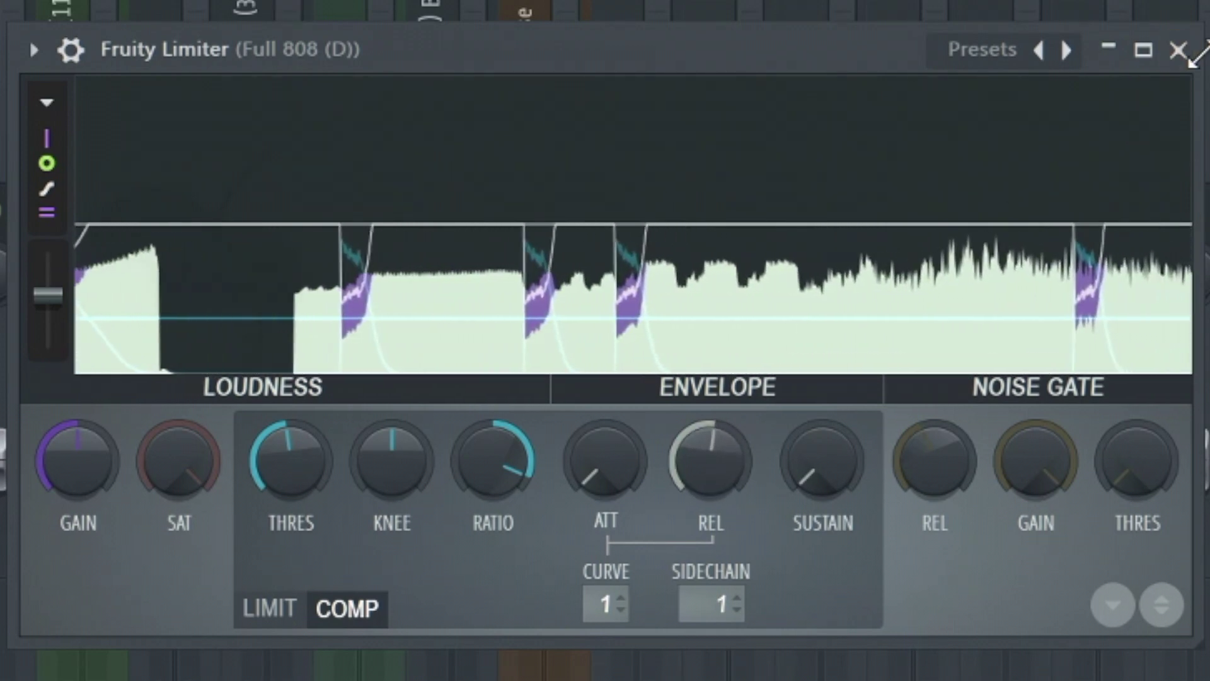
{"action": "left_click_drag", "start_coordinate": [288, 474], "coordinate": [288, 473]}
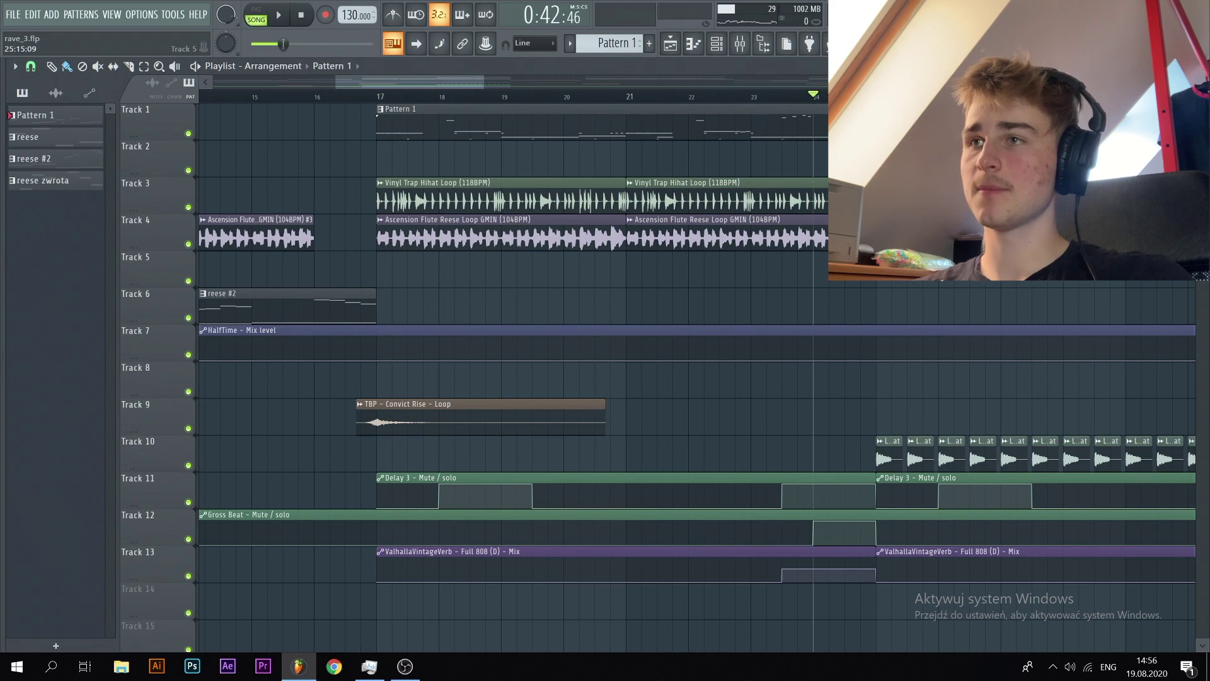
- Return to the mixer and open the Gross Beat effect on the Master track
{"action": "key", "text": "space"}
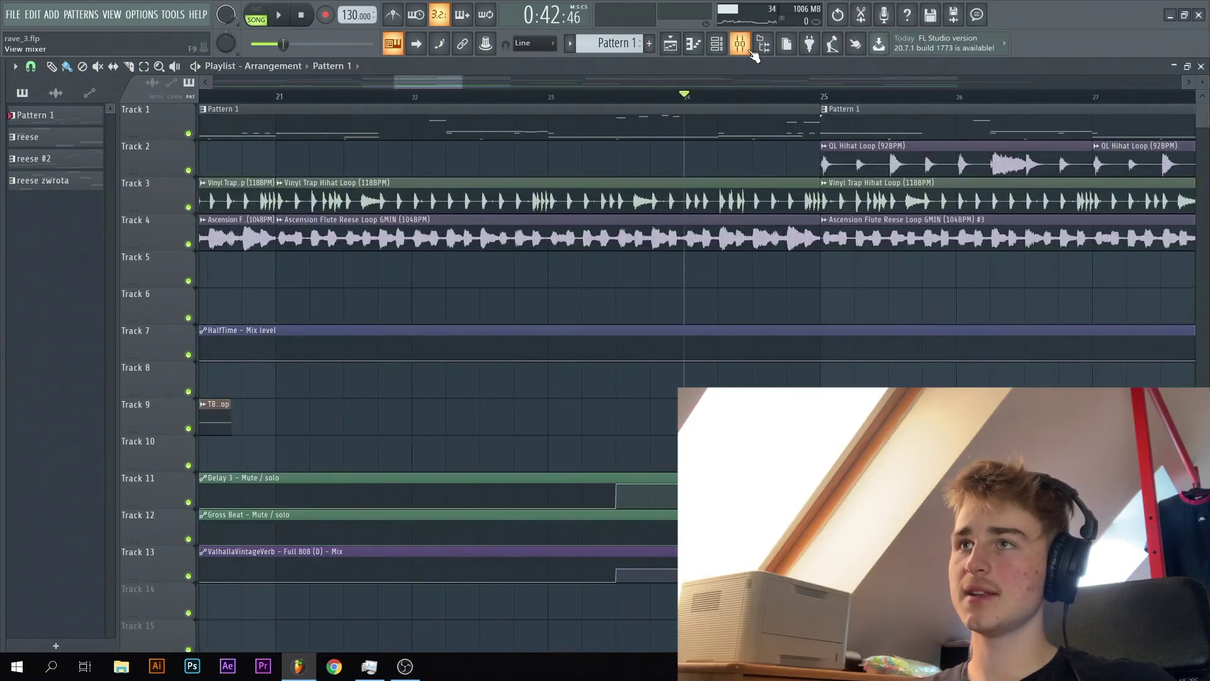
{"action": "left_click", "coordinate": [743, 47]}
{"action": "left_click", "coordinate": [278, 178]}
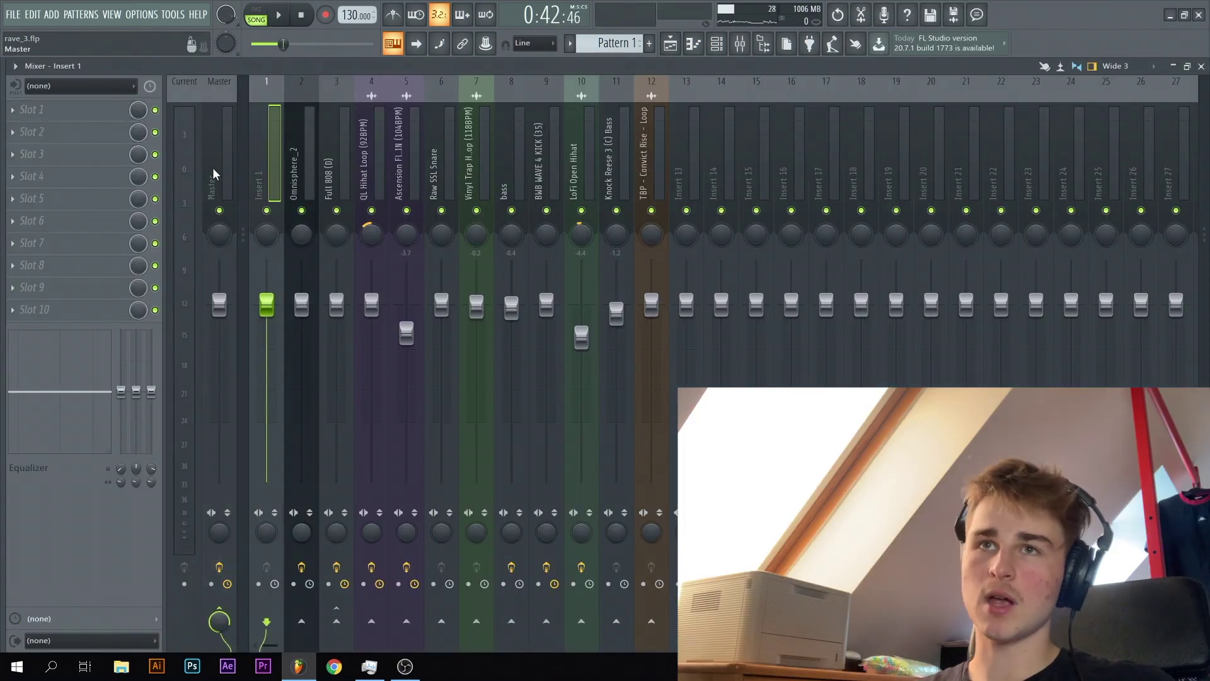
{"action": "left_click", "coordinate": [210, 163]}
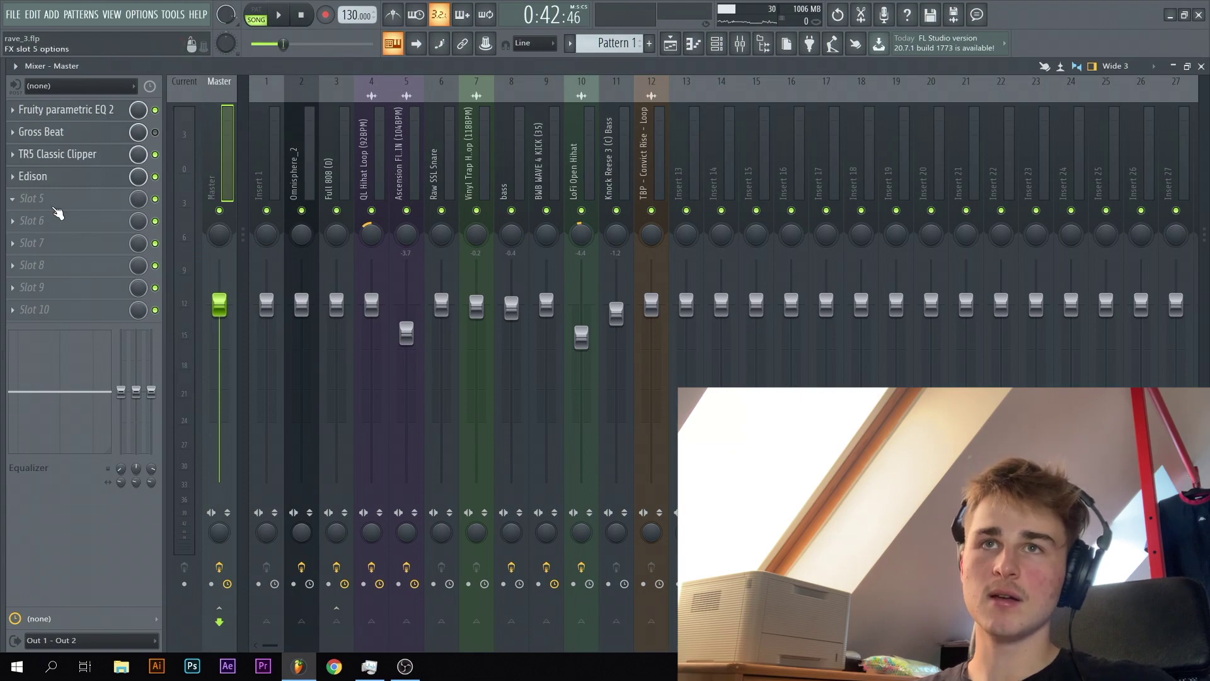
{"action": "left_click", "coordinate": [61, 132]}
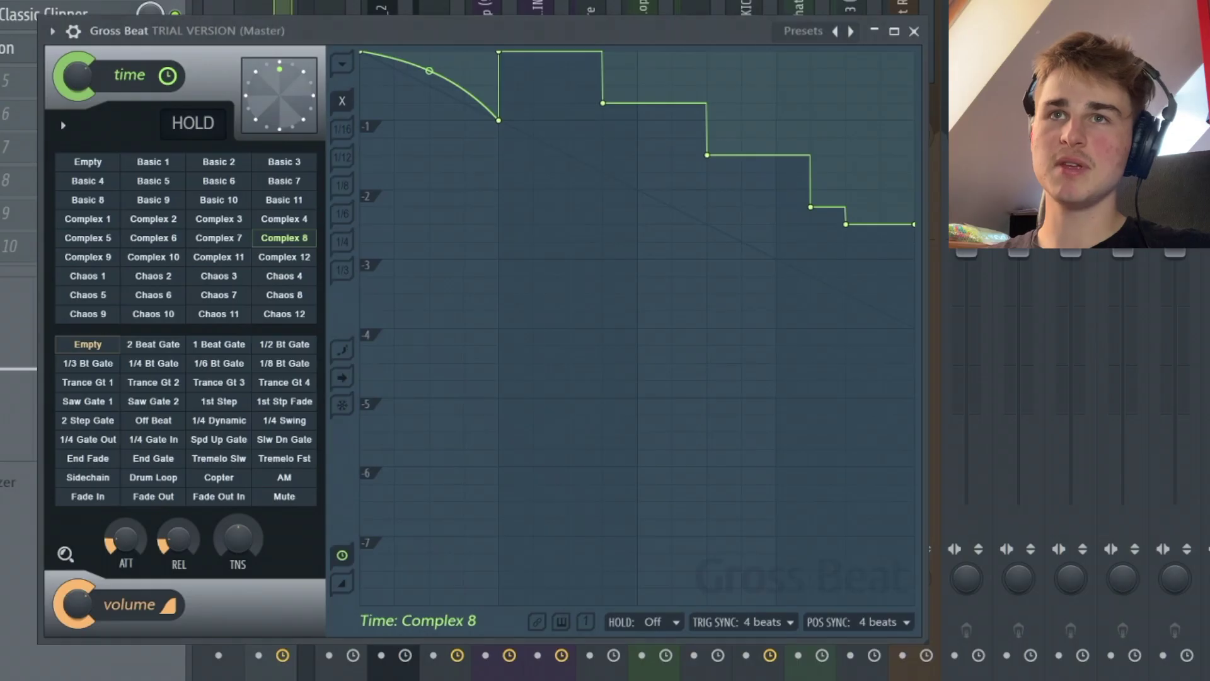
- Use Gross Beat's Complex 8 time preset, delete the low point that ends its opening curve, and close the plugin
{"action": "left_click", "coordinate": [295, 220]}
{"action": "left_click", "coordinate": [301, 258]}
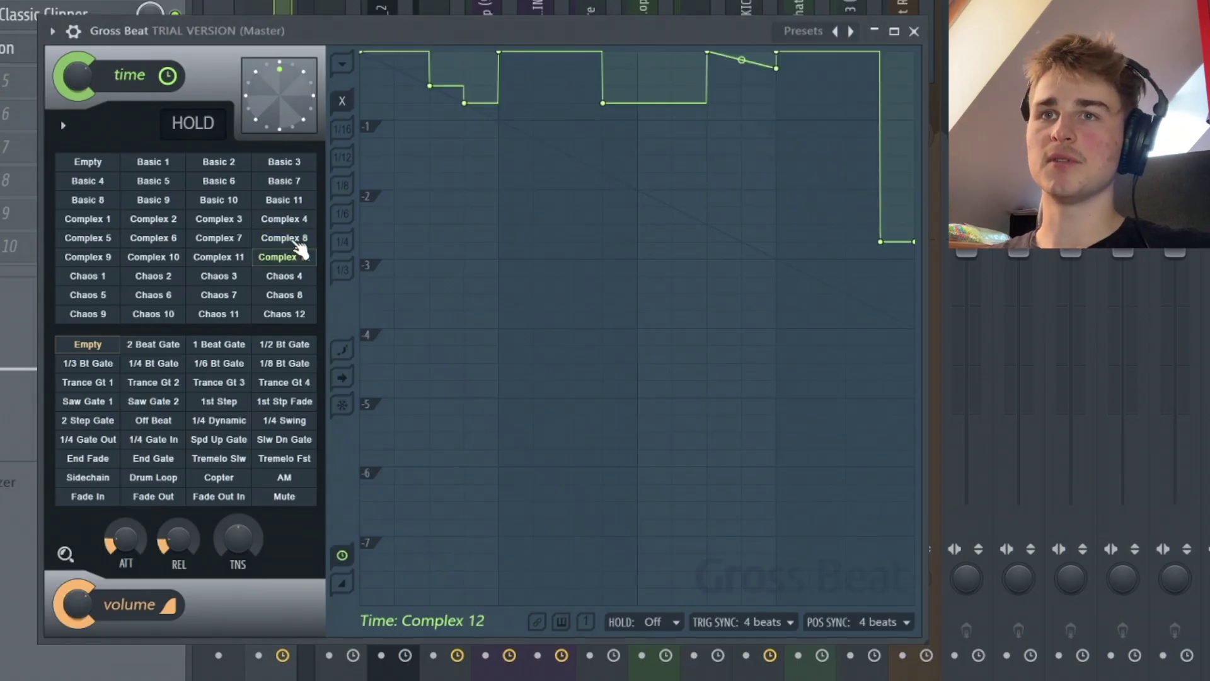
{"action": "left_click", "coordinate": [296, 239]}
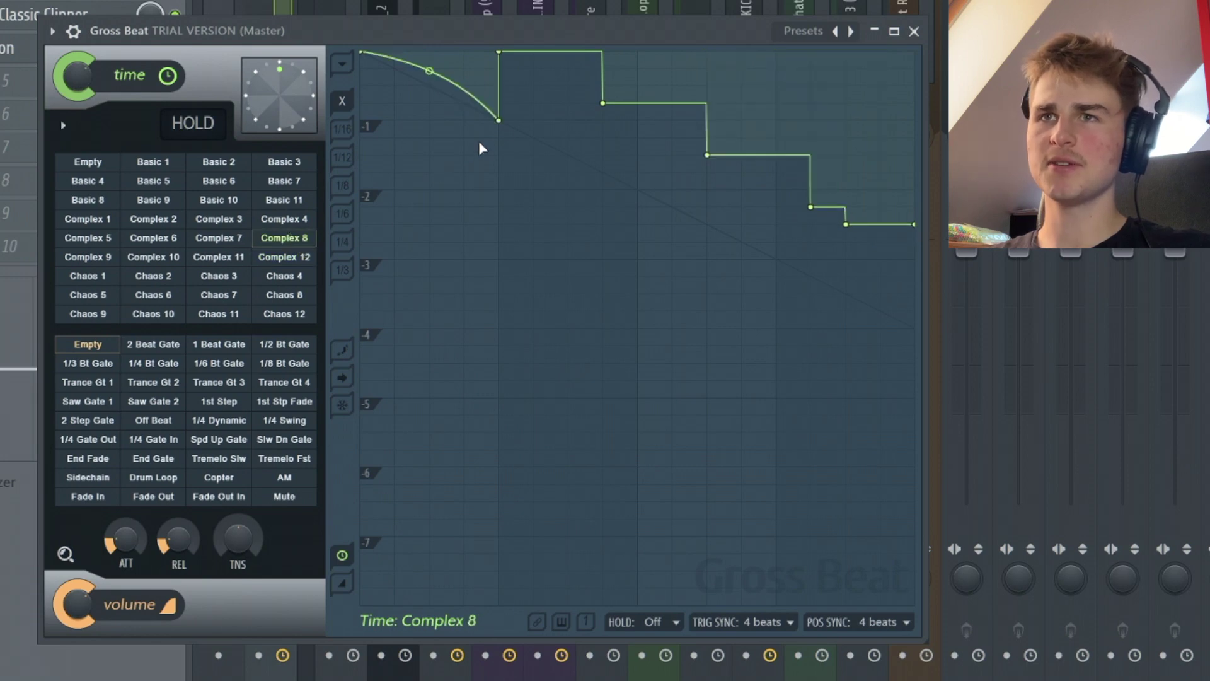
{"action": "right_click", "coordinate": [504, 121]}
{"action": "left_click", "coordinate": [543, 145]}
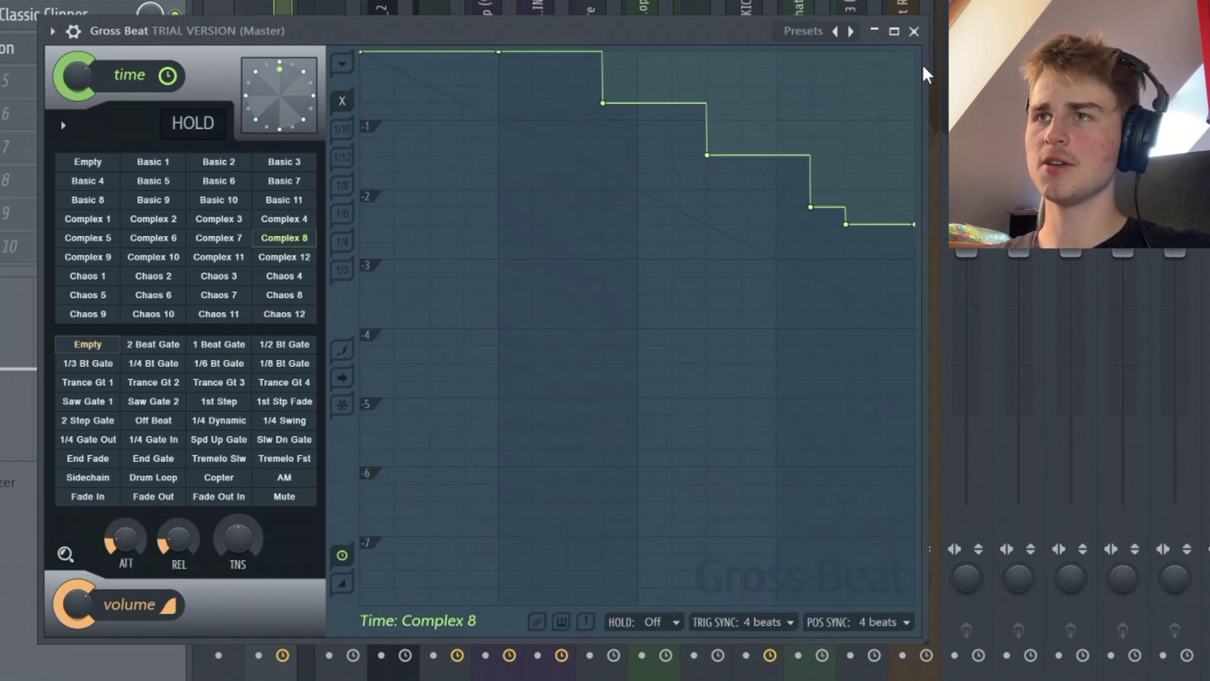
{"action": "left_click", "coordinate": [914, 31]}
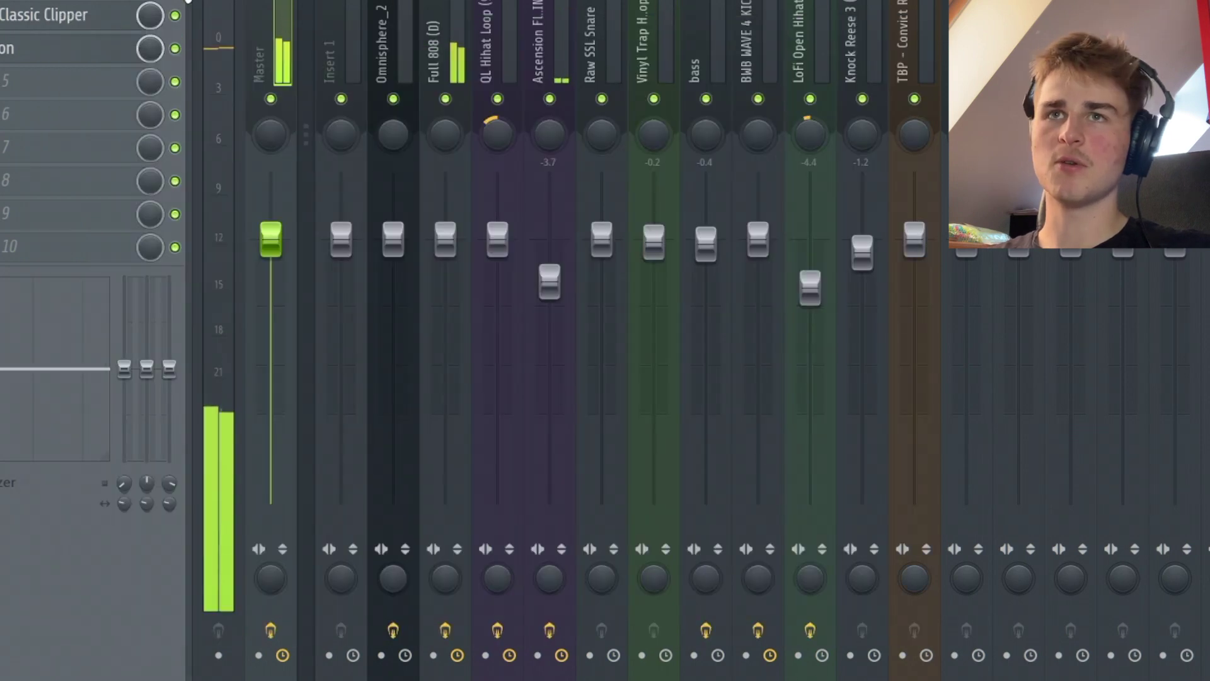
{"action": "right_click", "coordinate": [178, 3]}
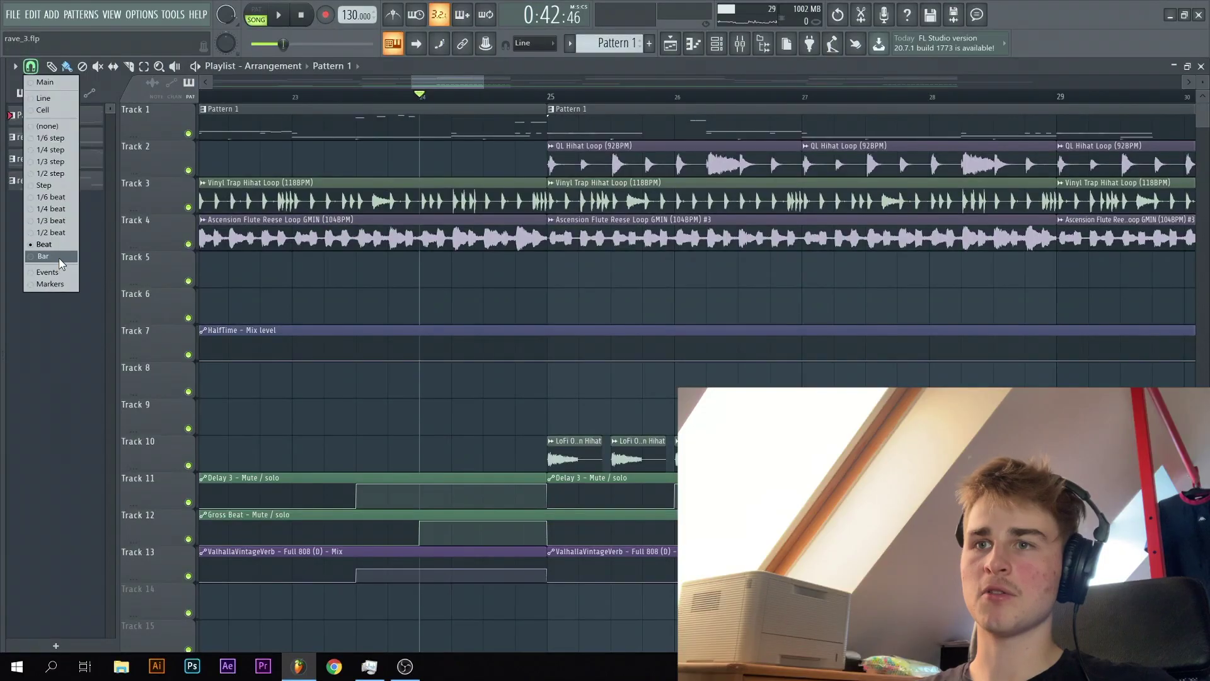
- Set the playlist snap to Bar and move the playhead from bar 24 to the start of bar 25
{"action": "left_click", "coordinate": [59, 259]}
{"action": "scroll", "coordinate": [463, 109], "scroll_direction": "up", "scroll_amount": 1}
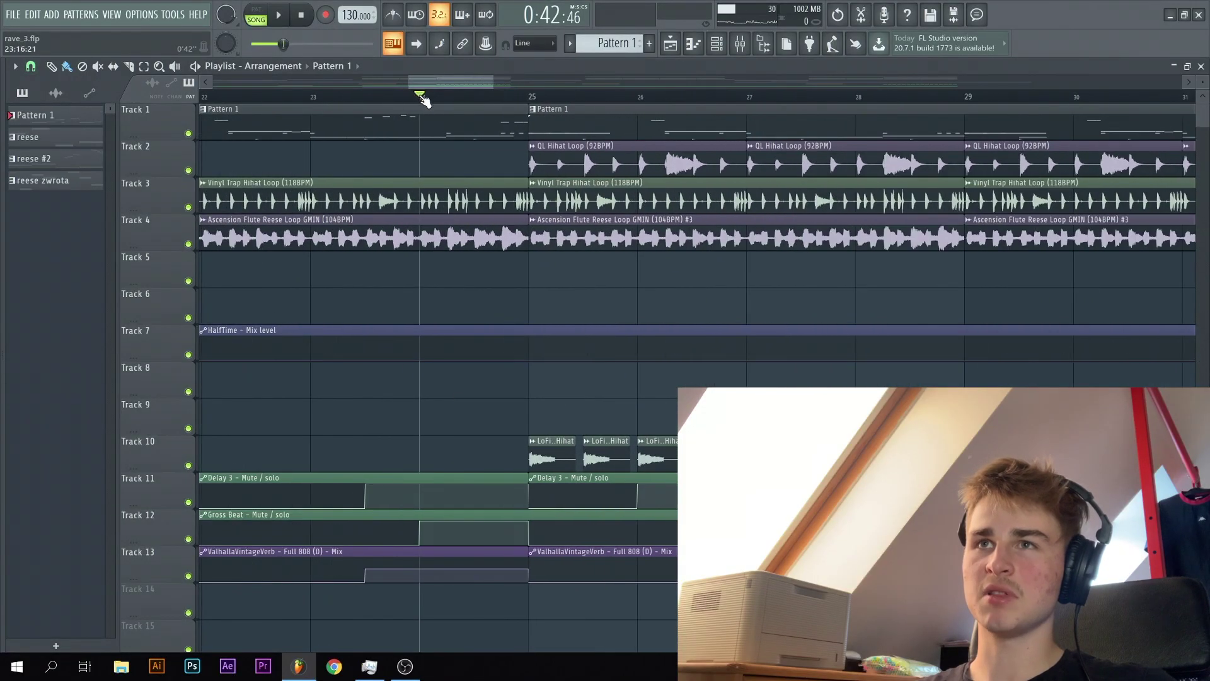
{"action": "left_click_drag", "start_coordinate": [422, 98], "coordinate": [527, 101]}
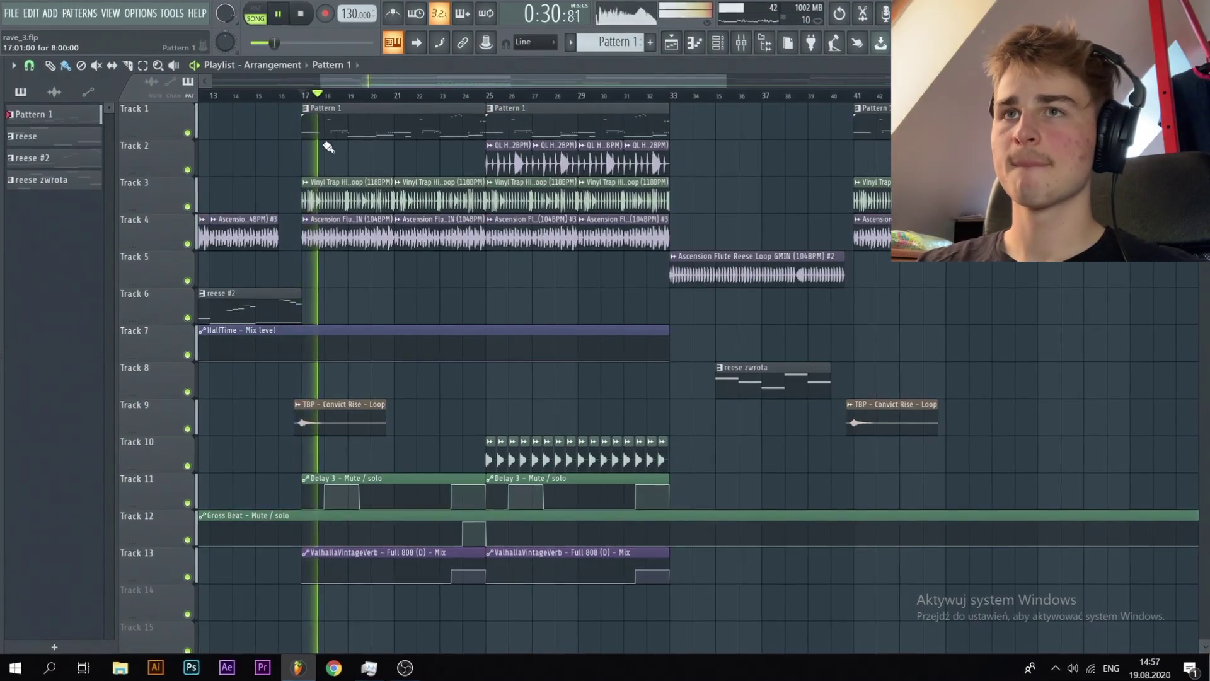
{"action": "scroll", "coordinate": [273, 181], "scroll_direction": "up", "scroll_amount": 5}
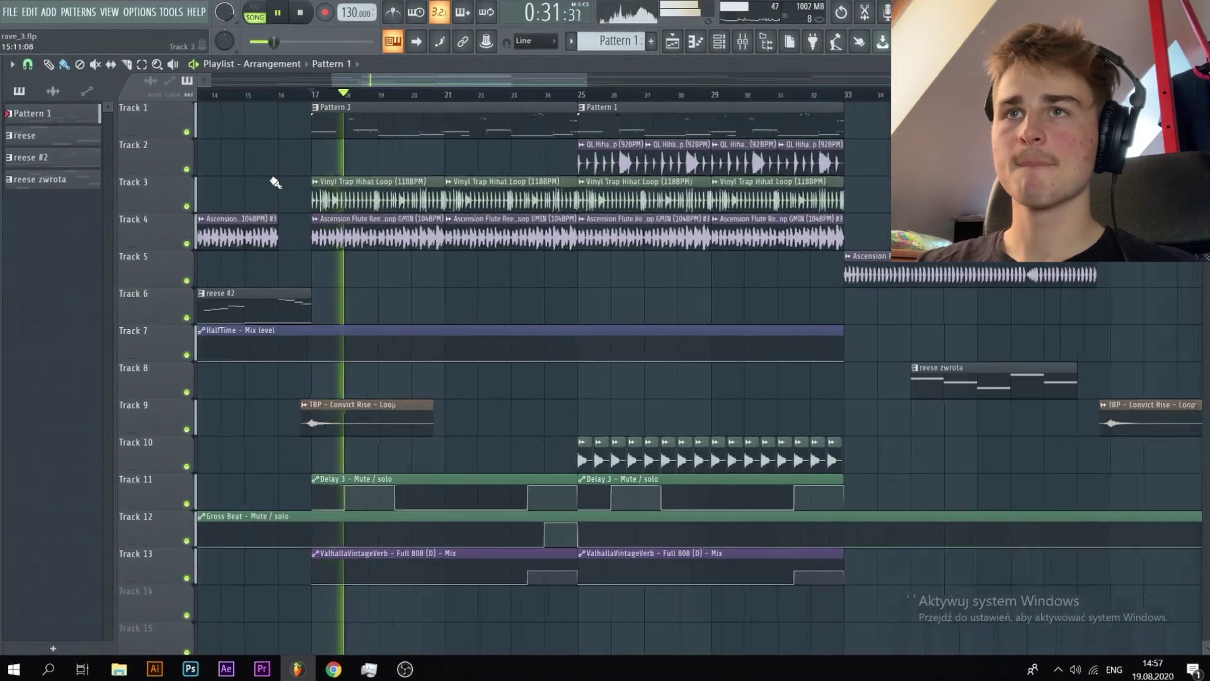